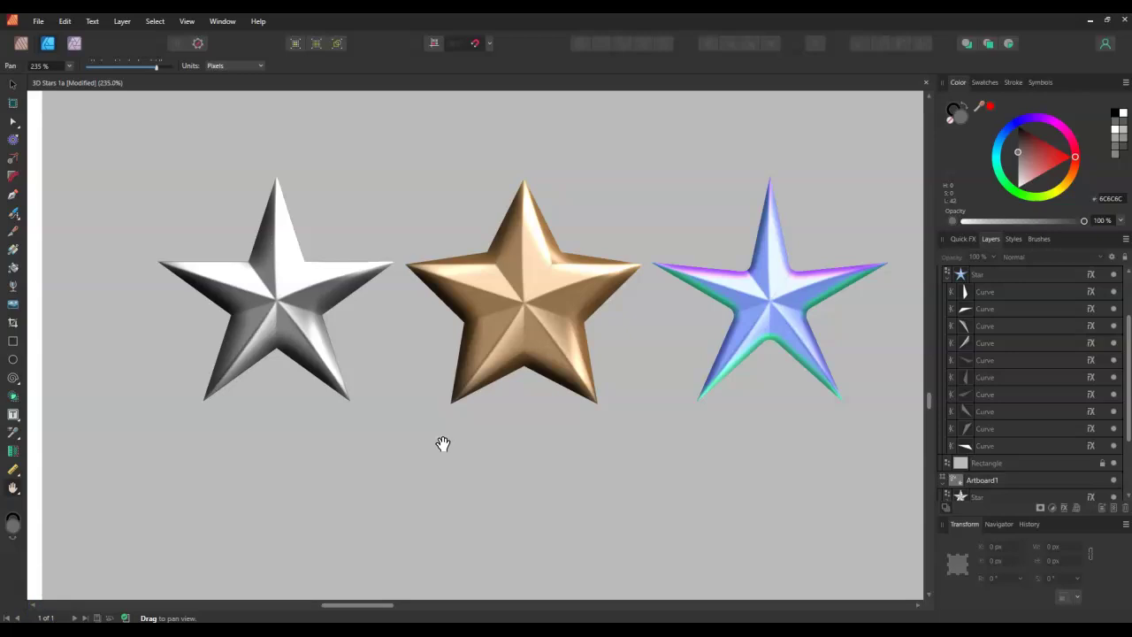
- Pan and zoom the view over the three 3D stars
{"action": "left_click", "coordinate": [442, 444]}
{"action": "mouse_move", "coordinate": [426, 440]}
{"action": "left_mouse_down"}
{"action": "mouse_move", "coordinate": [268, 258]}
{"action": "mouse_move", "coordinate": [289, 309]}
{"action": "mouse_move", "coordinate": [224, 338]}
{"action": "left_mouse_up"}
{"action": "left_click", "coordinate": [206, 319]}
{"action": "mouse_move", "coordinate": [206, 319]}
{"action": "left_mouse_down"}
{"action": "mouse_move", "coordinate": [247, 362]}
{"action": "mouse_move", "coordinate": [377, 341]}
{"action": "left_mouse_up"}
{"action": "mouse_move", "coordinate": [278, 233]}
{"action": "left_mouse_down"}
{"action": "mouse_move", "coordinate": [239, 309]}
{"action": "mouse_move", "coordinate": [338, 266]}
{"action": "left_mouse_up"}
{"action": "left_click_drag", "start_coordinate": [245, 268], "coordinate": [237, 253]}
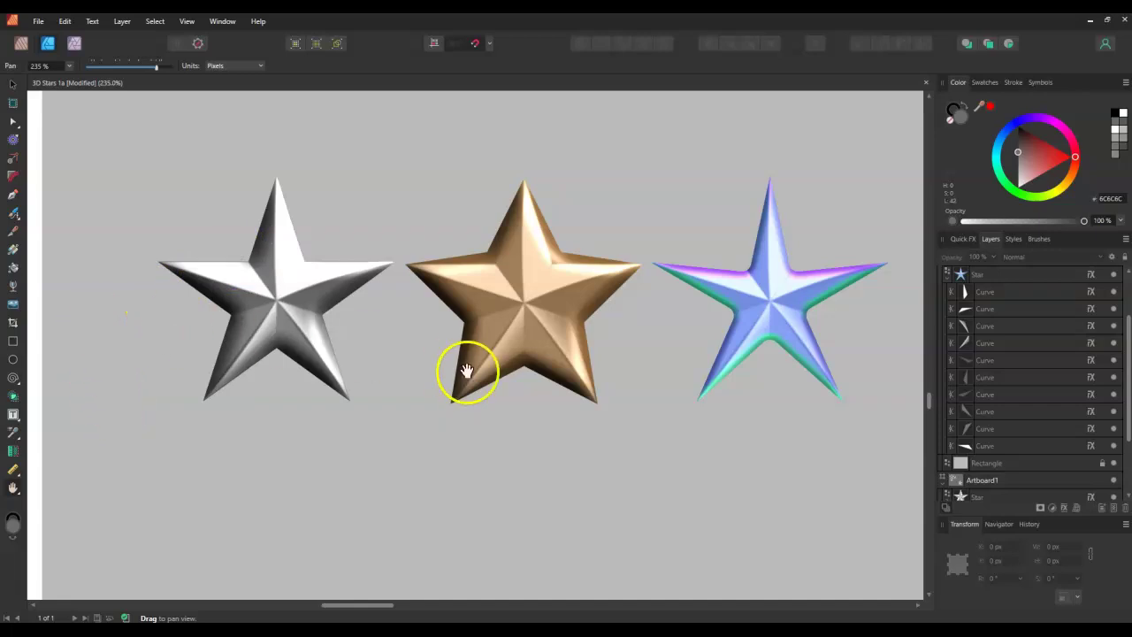
{"action": "scroll", "coordinate": [469, 371], "scroll_direction": "up", "scroll_amount": 1}
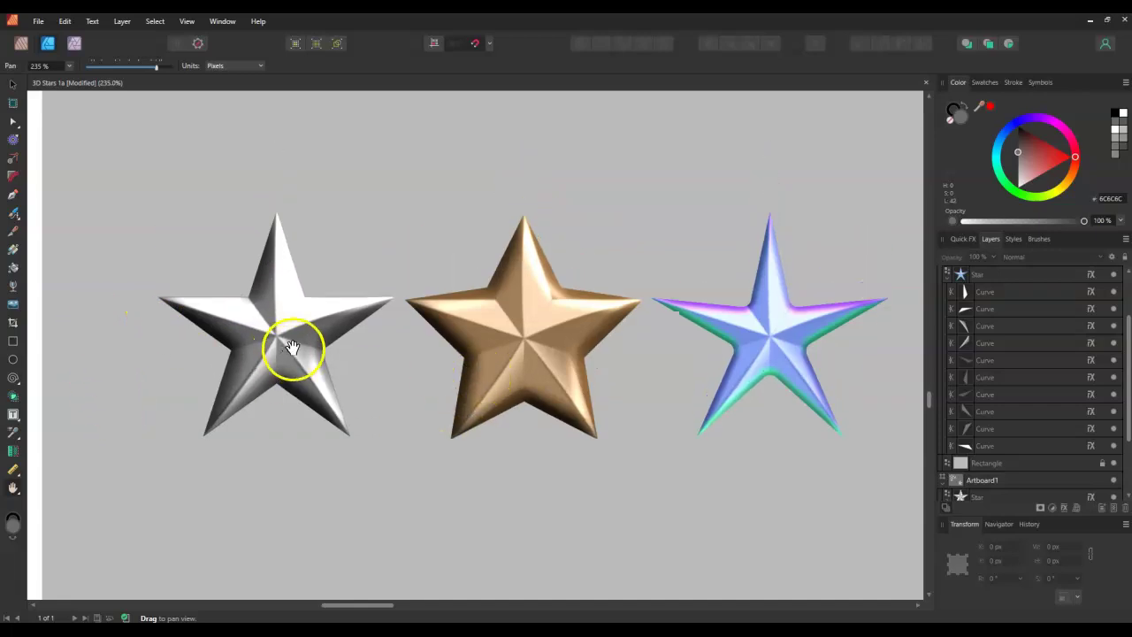
{"action": "scroll", "coordinate": [339, 309], "scroll_direction": "down", "scroll_amount": 3}
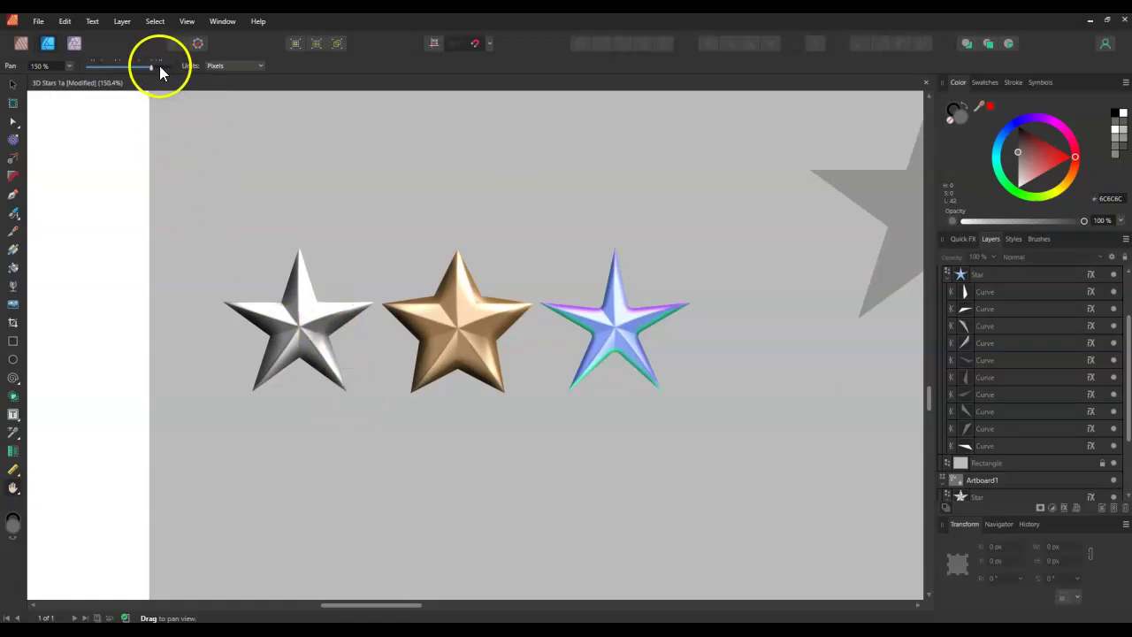
{"action": "scroll", "coordinate": [301, 327], "scroll_direction": "up", "scroll_amount": 3}
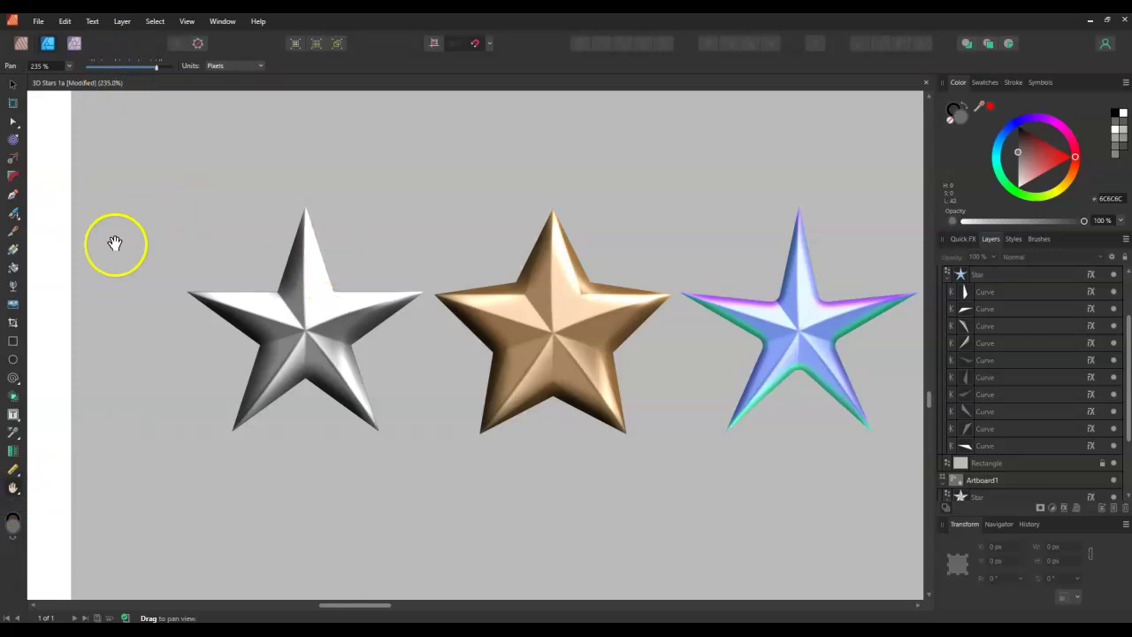
- Activate the Move tool and keep the document units in pixels
{"action": "left_click", "coordinate": [12, 83]}
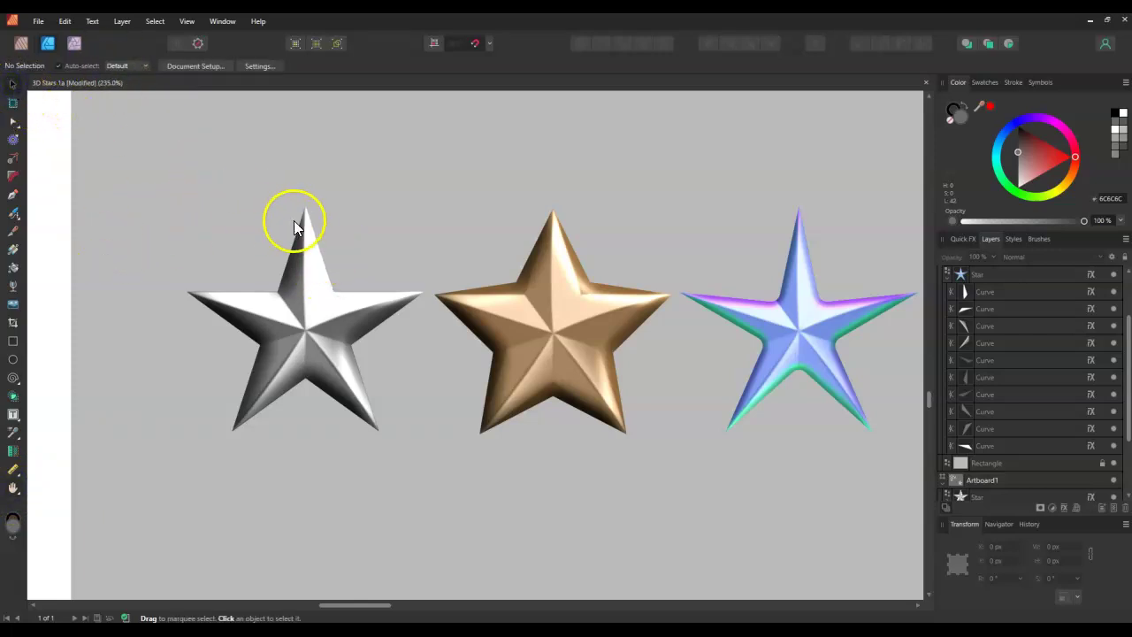
{"action": "key", "text": "z"}
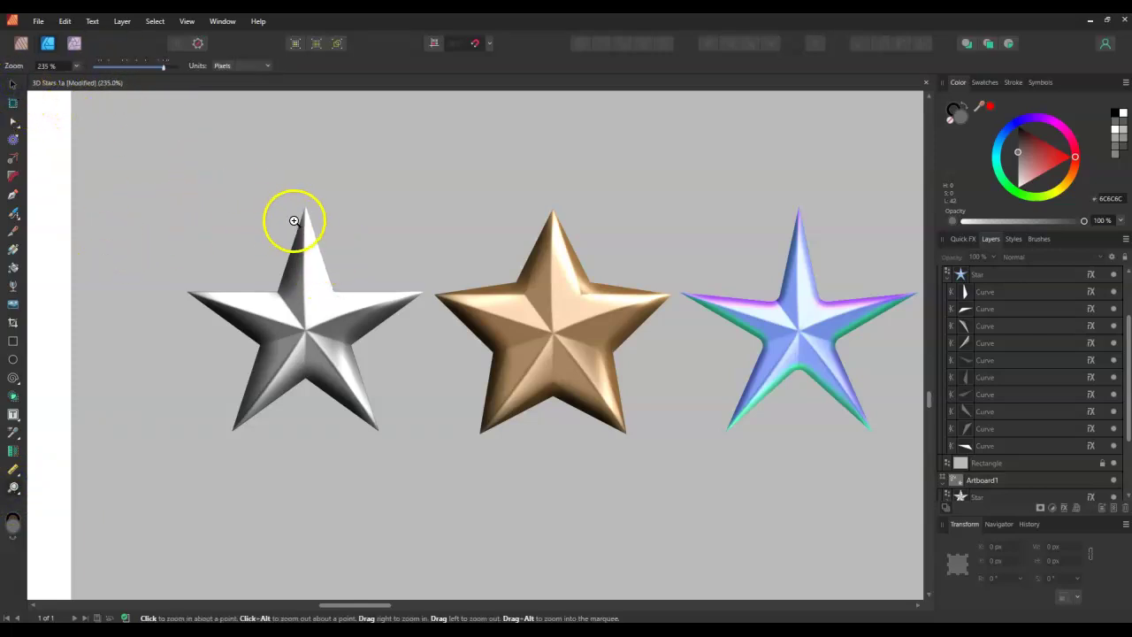
{"action": "left_click", "coordinate": [246, 68]}
{"action": "left_click", "coordinate": [234, 79]}
{"action": "key", "text": "v"}
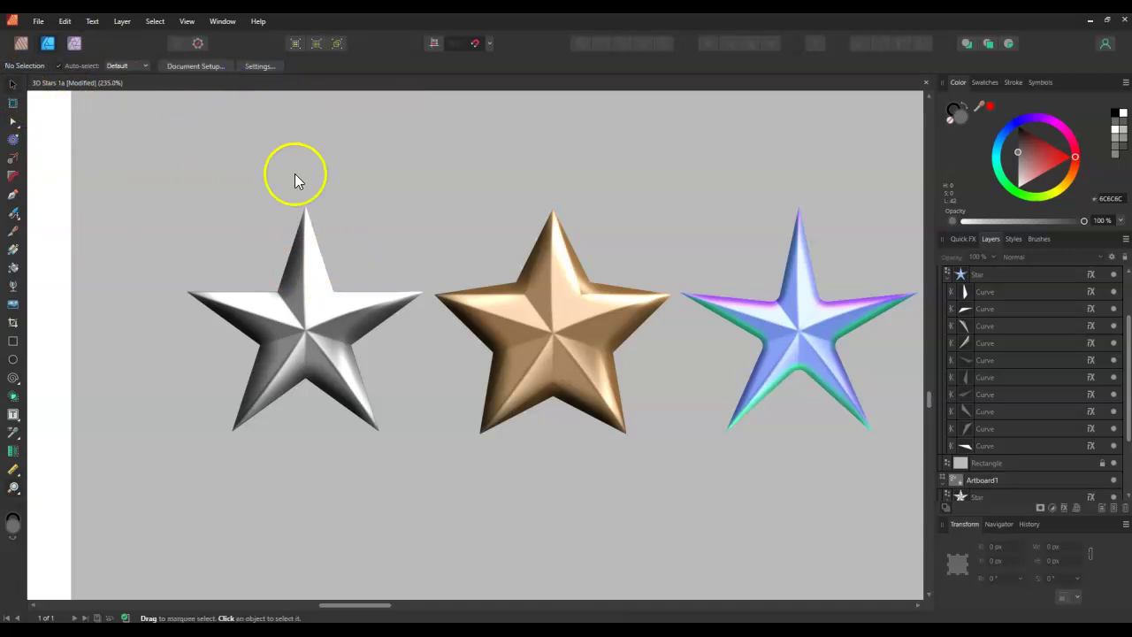
{"action": "scroll", "coordinate": [546, 298], "scroll_direction": "down", "scroll_amount": 3, "text": "ctrl"}
{"action": "scroll", "coordinate": [619, 328], "scroll_direction": "down", "scroll_amount": 1}
{"action": "scroll", "coordinate": [671, 345], "scroll_direction": "up", "scroll_amount": 3, "text": "ctrl"}
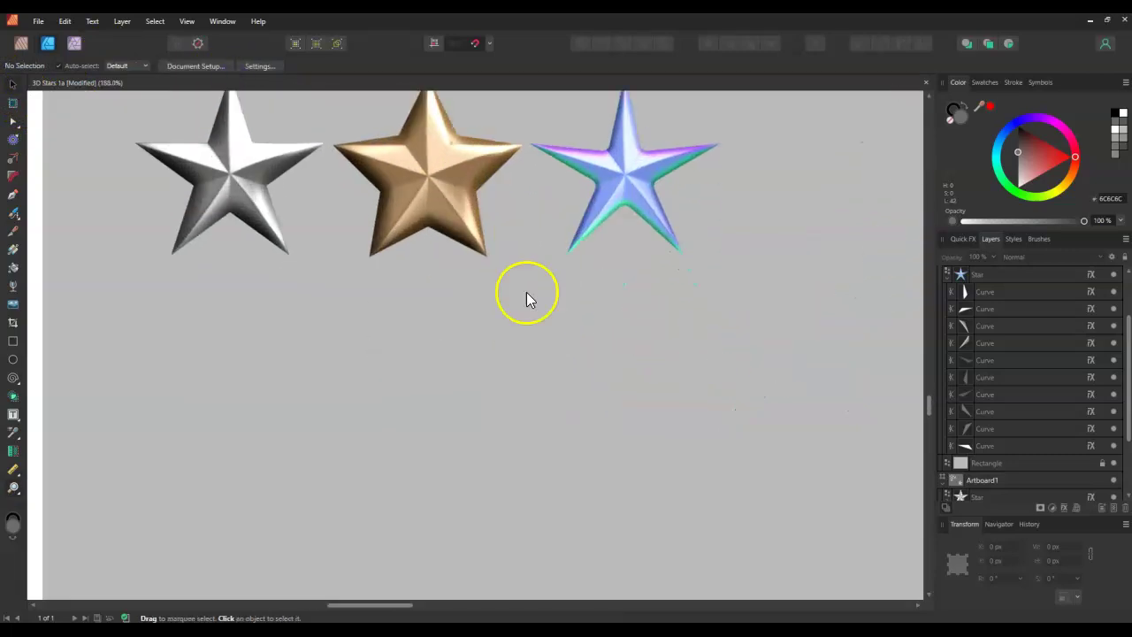
- Hide the guides in the view options
{"action": "left_click", "coordinate": [187, 21]}
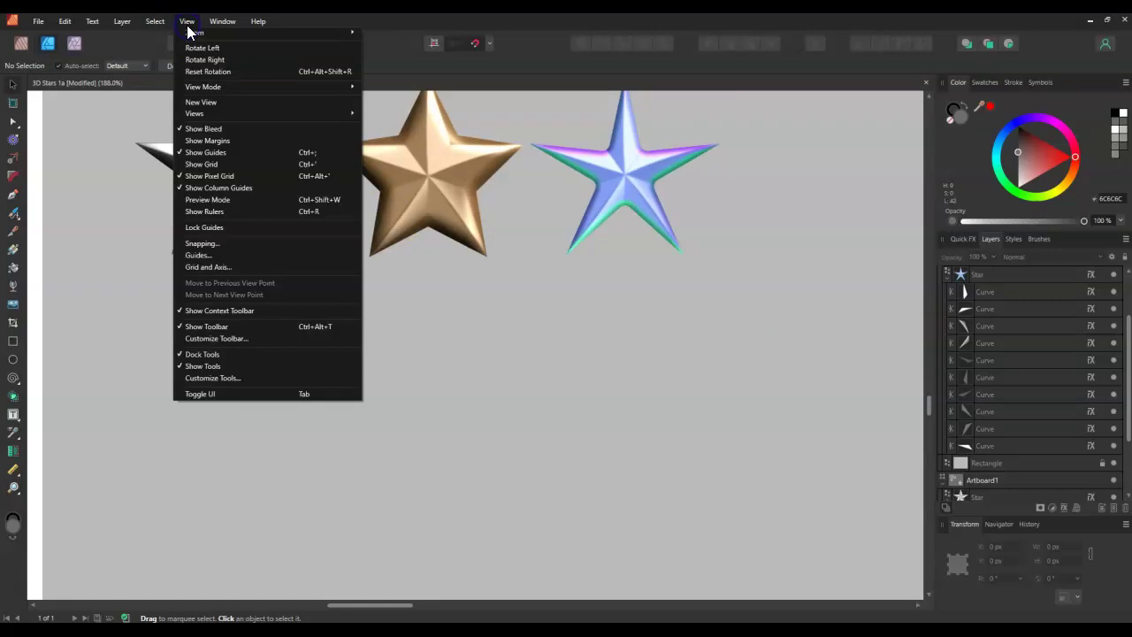
{"action": "left_click", "coordinate": [203, 157]}
{"action": "left_click", "coordinate": [13, 380]}
{"action": "left_click", "coordinate": [12, 382]}
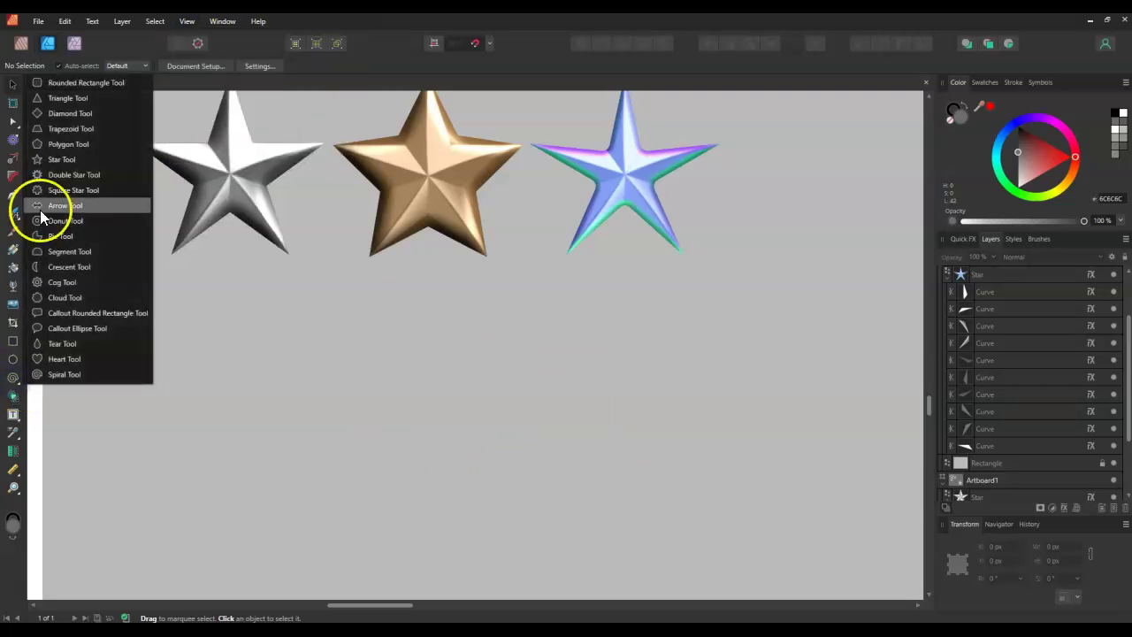
- Draw a grey star below the three stars and size it to 200 × 200 px
{"action": "left_click", "coordinate": [60, 160]}
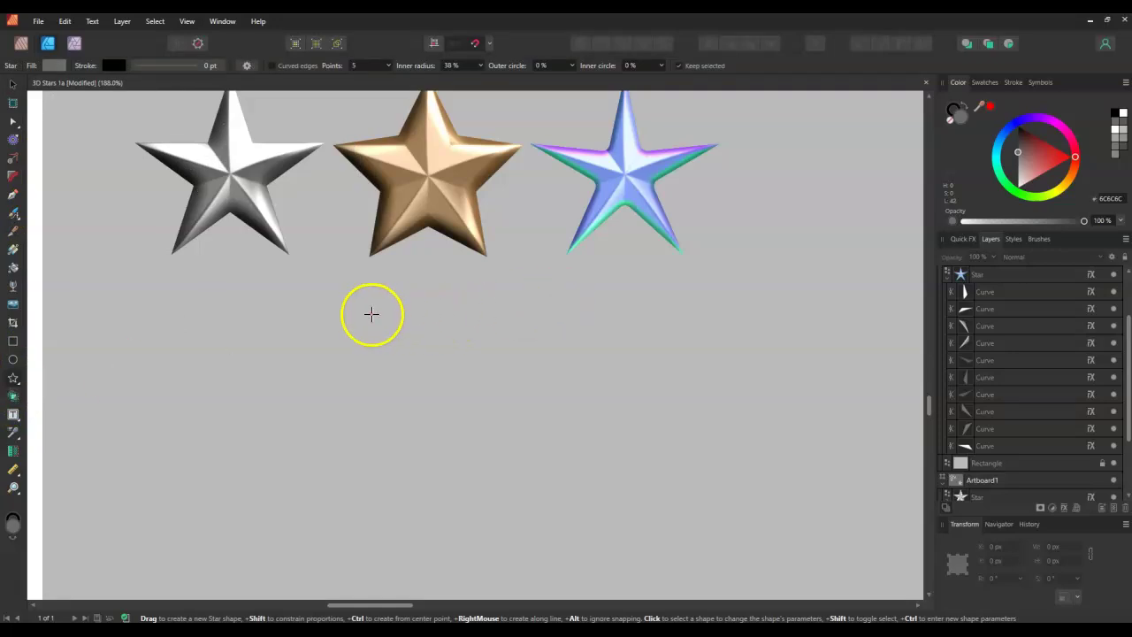
{"action": "left_click_drag", "start_coordinate": [354, 310], "coordinate": [606, 544]}
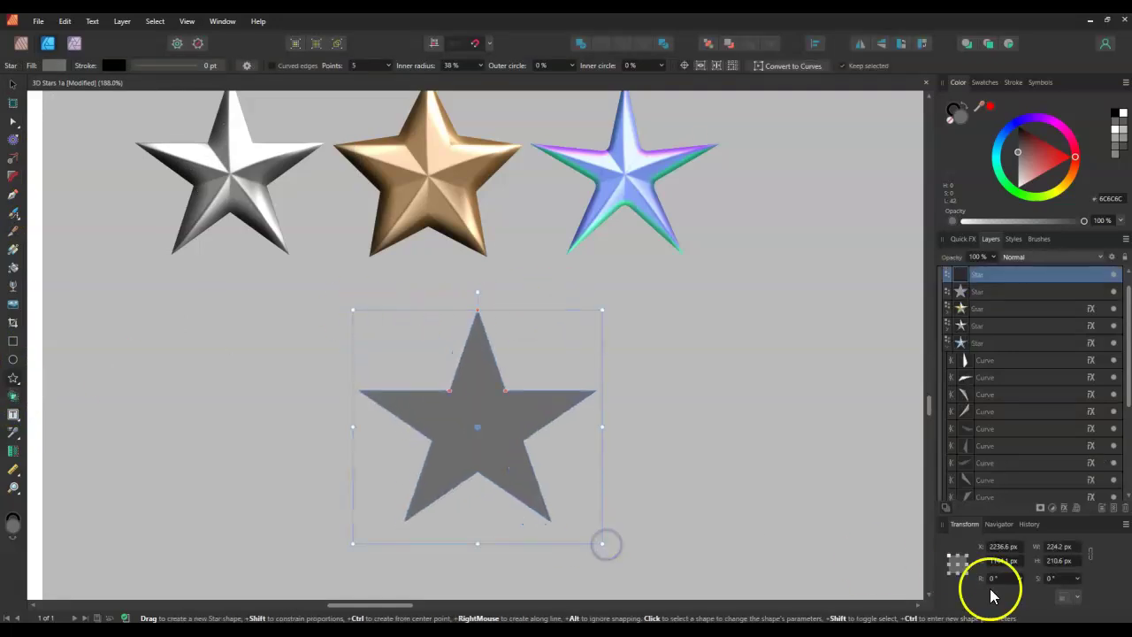
{"action": "left_click", "coordinate": [1058, 548]}
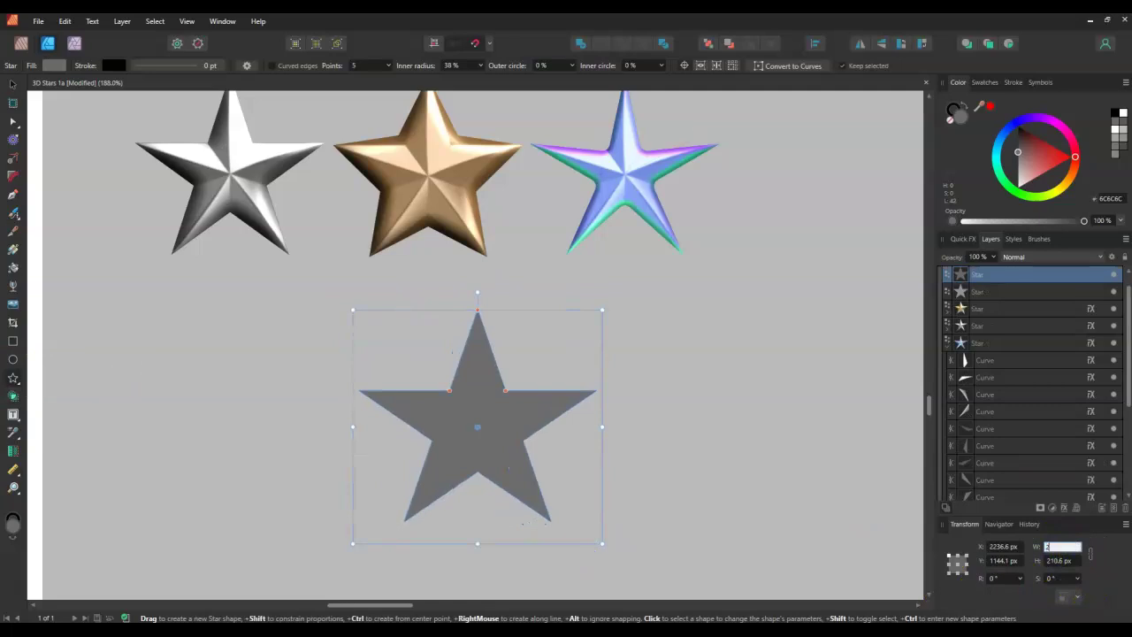
{"action": "type", "text": "200"}
{"action": "key", "text": "Return"}
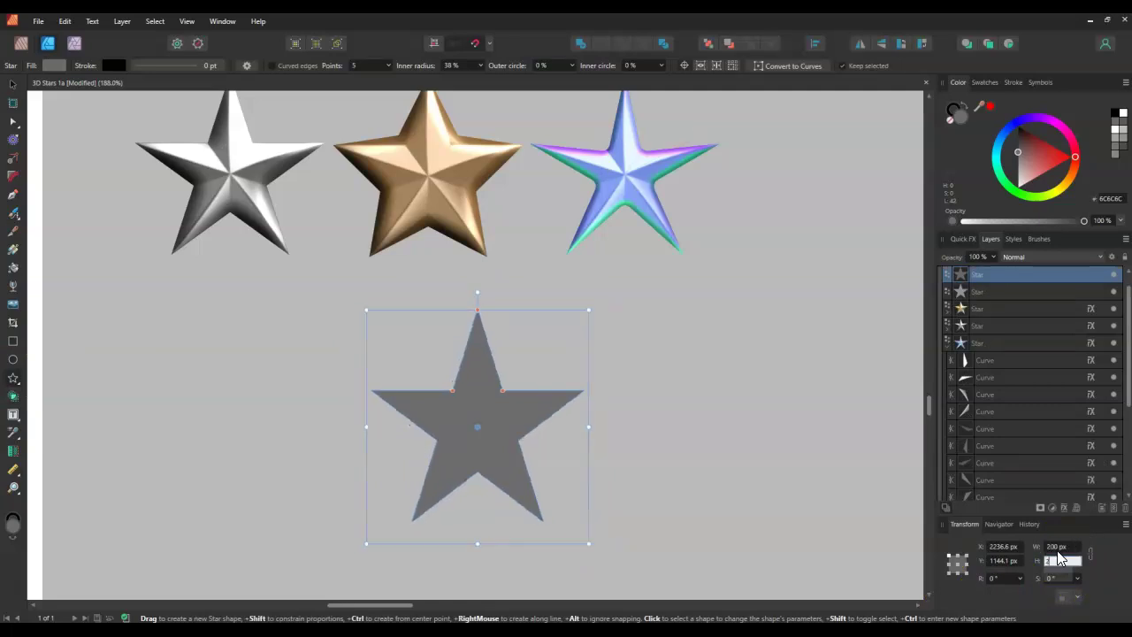
{"action": "type", "text": "200"}
{"action": "key", "text": "Return"}
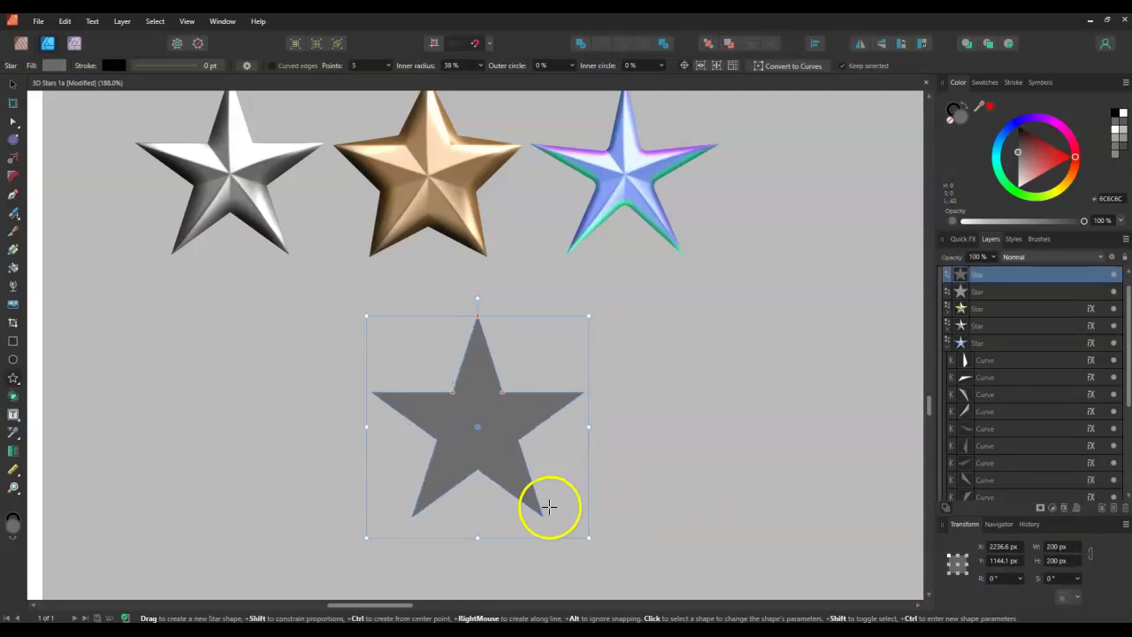
{"action": "scroll", "coordinate": [438, 453], "scroll_direction": "down", "scroll_amount": 1}
{"action": "scroll", "coordinate": [532, 469], "scroll_direction": "down", "scroll_amount": 1}
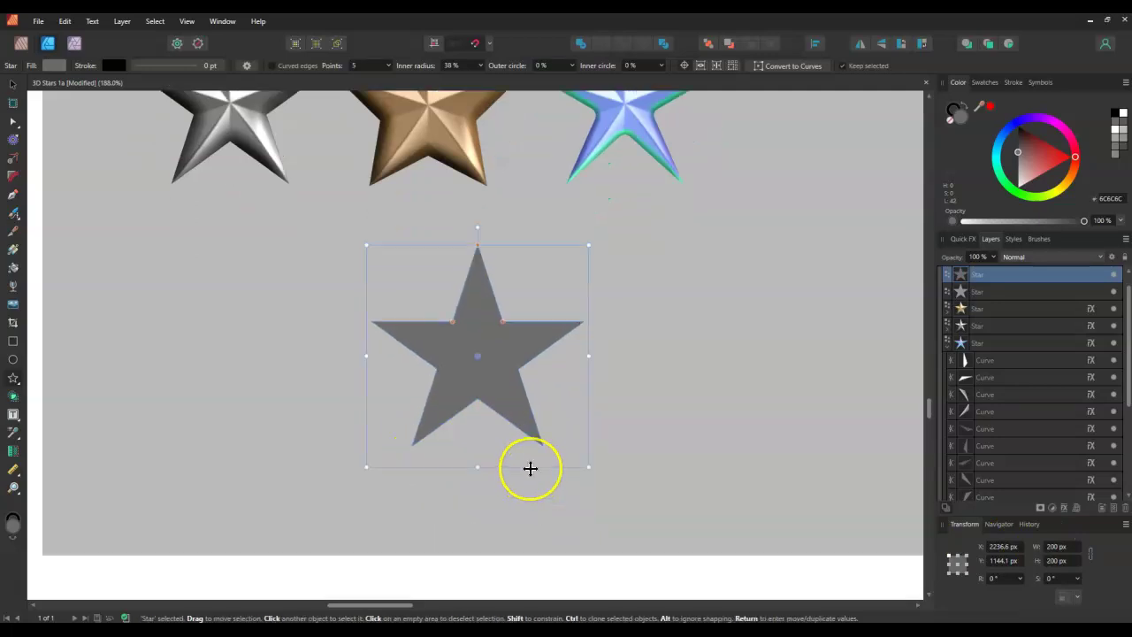
{"action": "scroll", "coordinate": [530, 468], "scroll_direction": "up", "scroll_amount": 2}
{"action": "scroll", "coordinate": [527, 466], "scroll_direction": "up", "scroll_amount": 1}
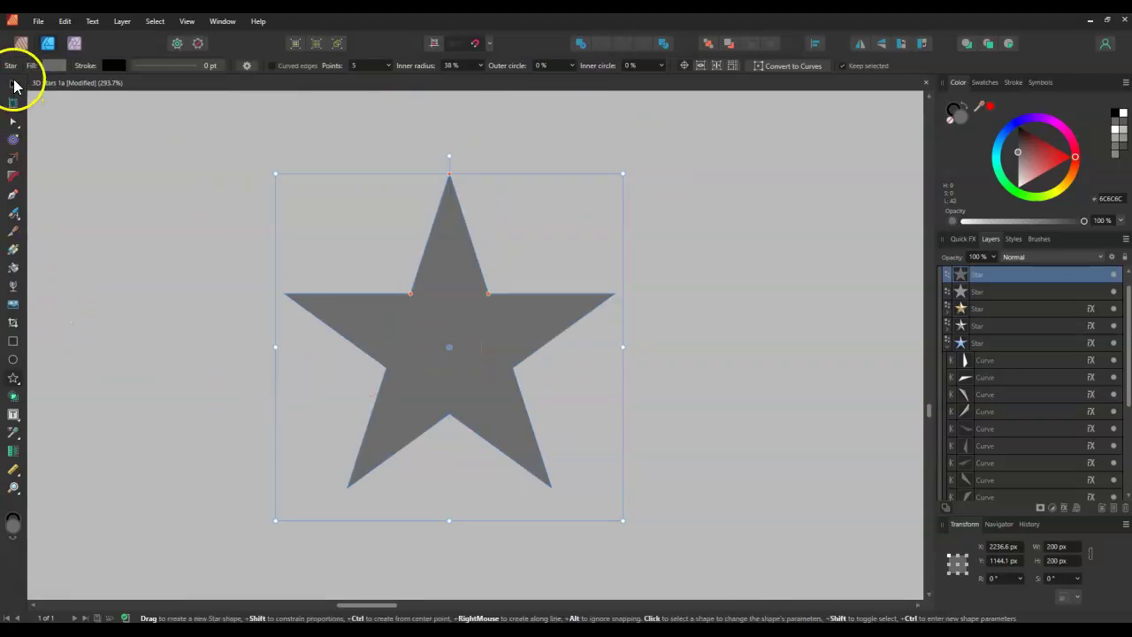
{"action": "scroll", "coordinate": [252, 240], "scroll_direction": "up", "scroll_amount": 3}
{"action": "scroll", "coordinate": [349, 273], "scroll_direction": "down", "scroll_amount": 3}
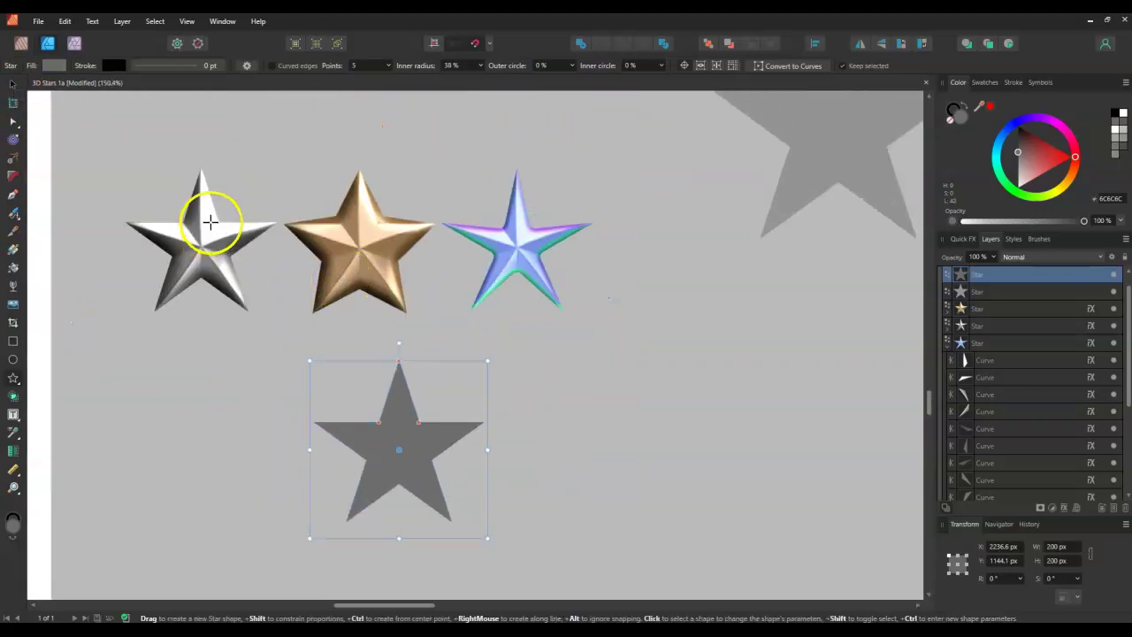
{"action": "scroll", "coordinate": [328, 434], "scroll_direction": "down", "scroll_amount": 3}
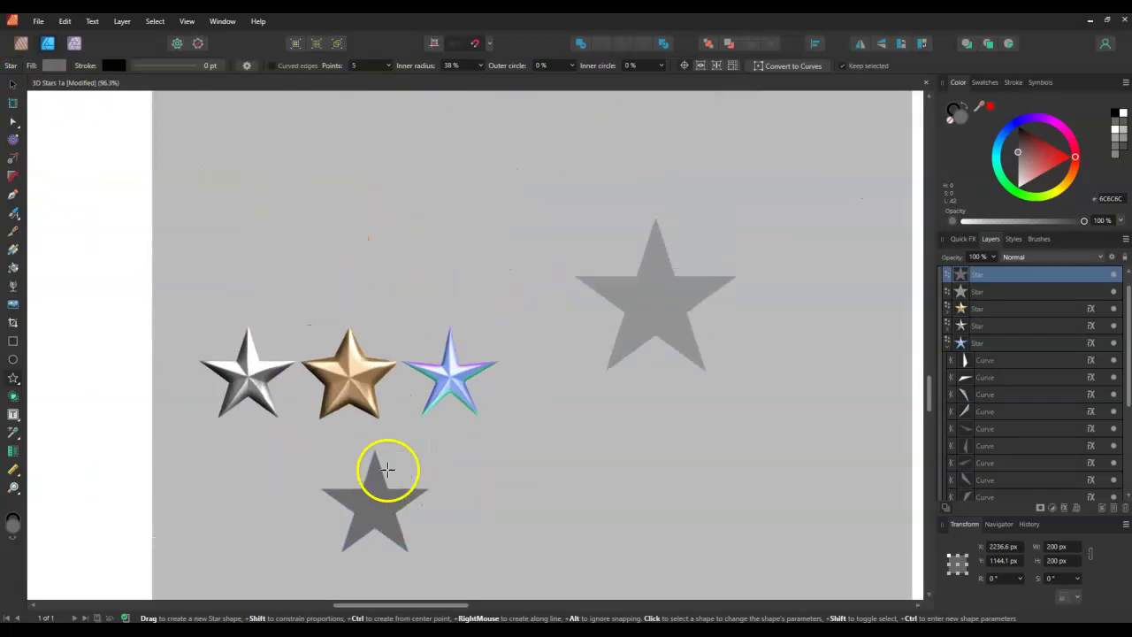
{"action": "scroll", "coordinate": [386, 472], "scroll_direction": "up", "scroll_amount": 4}
{"action": "scroll", "coordinate": [367, 353], "scroll_direction": "up", "scroll_amount": 3}
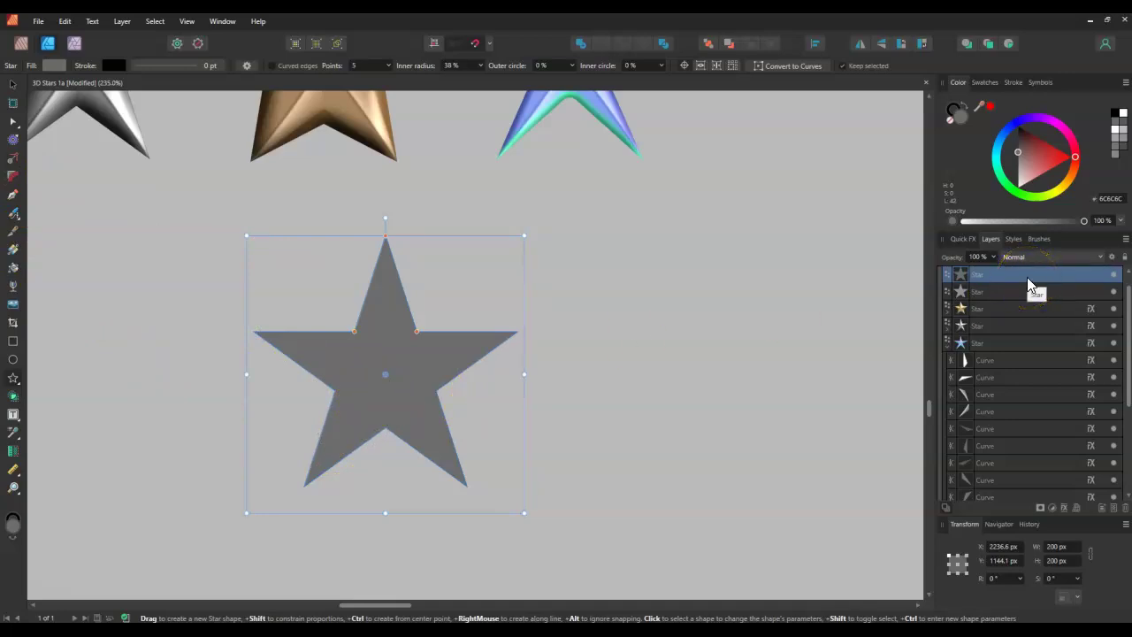
- Duplicate the grey star and convert the copy to editable curves
{"action": "key", "text": "ctrl+j"}
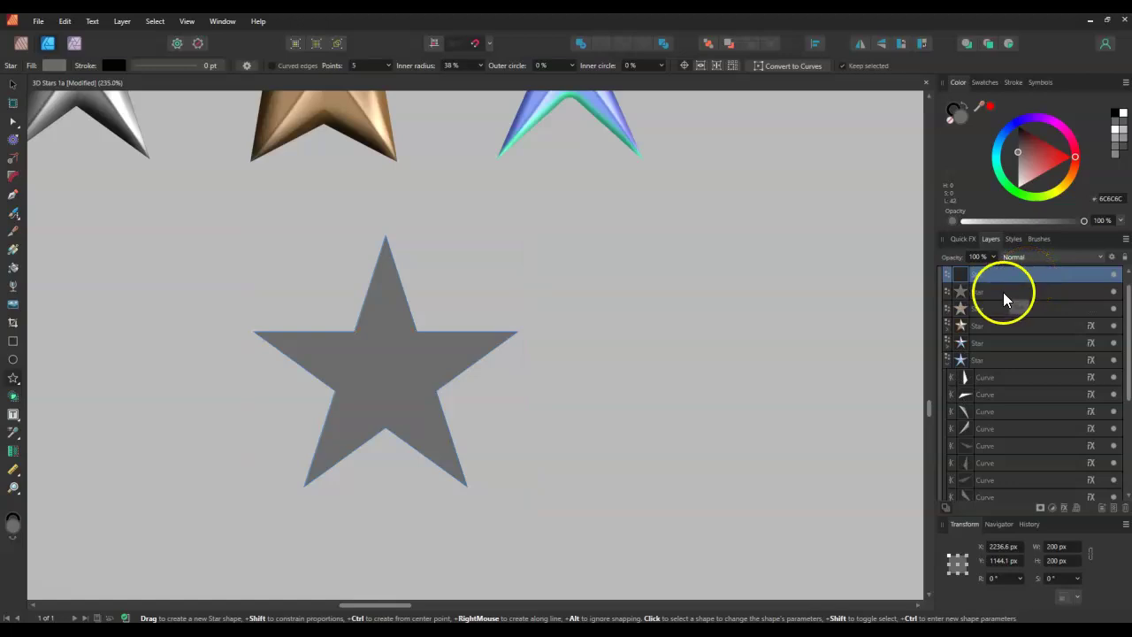
{"action": "left_click", "coordinate": [1005, 276]}
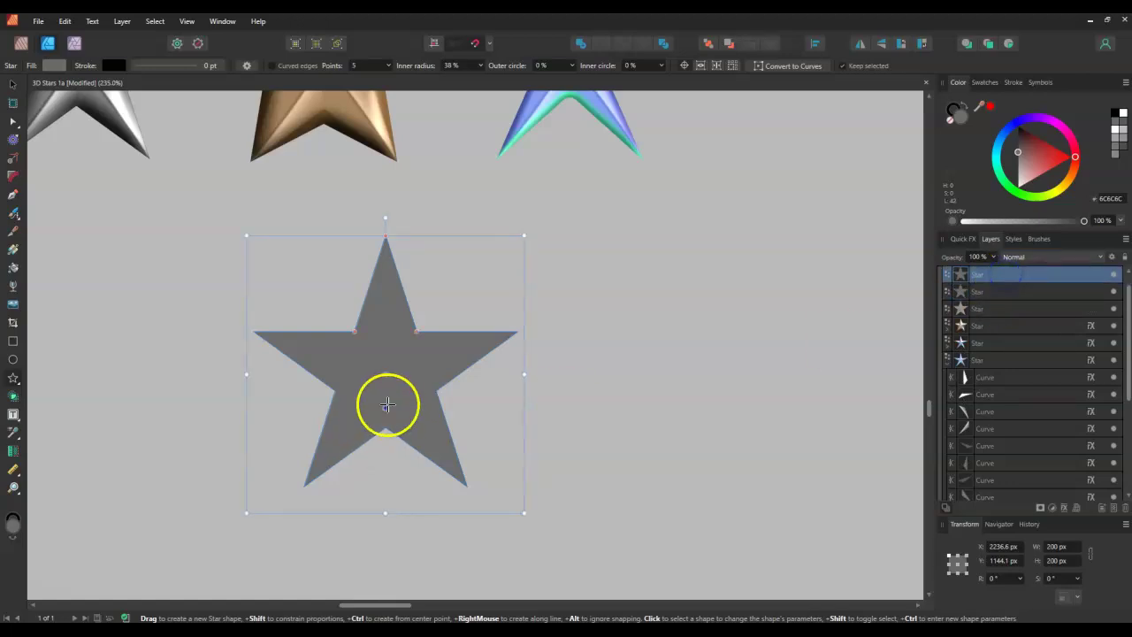
{"action": "scroll", "coordinate": [409, 356], "scroll_direction": "up", "scroll_amount": 2}
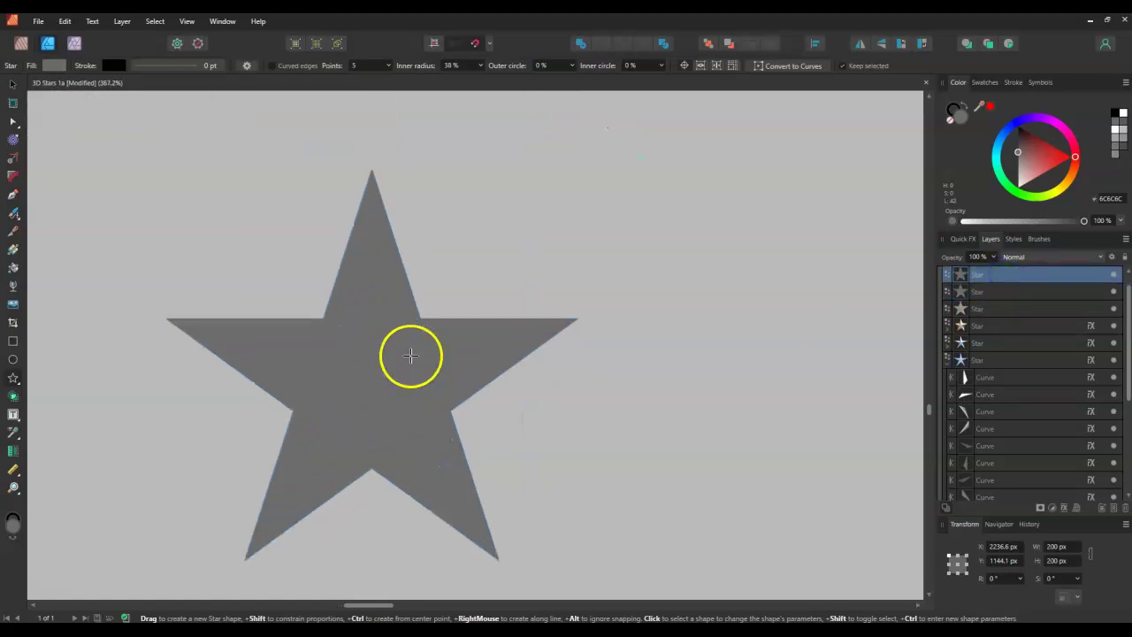
{"action": "left_click", "coordinate": [808, 67]}
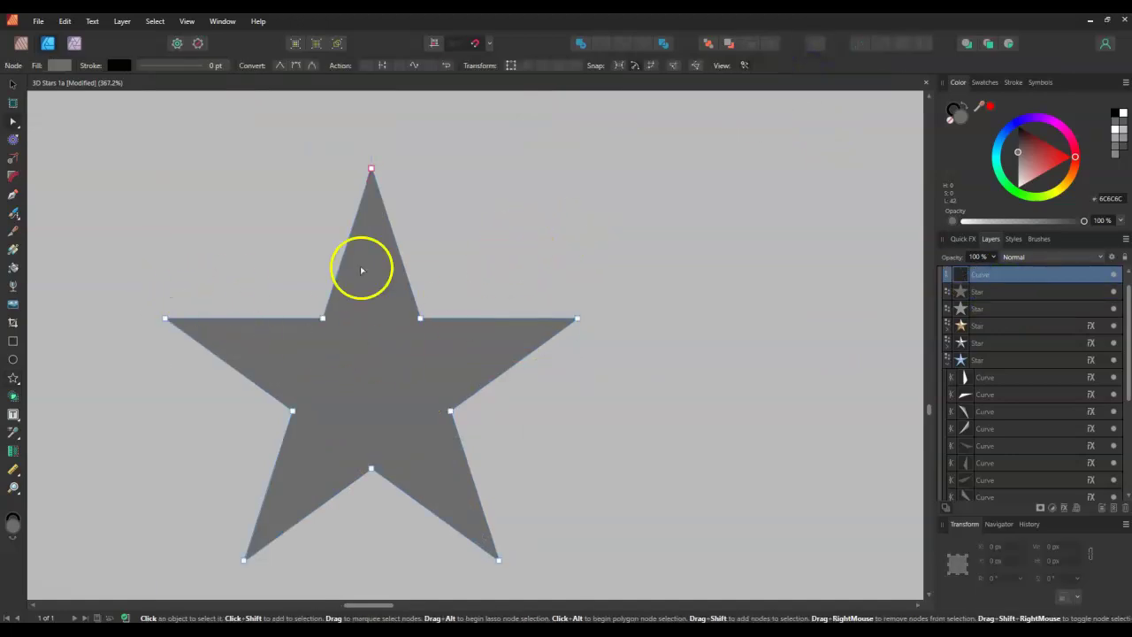
{"action": "scroll", "coordinate": [95, 366], "scroll_direction": "down", "scroll_amount": 1}
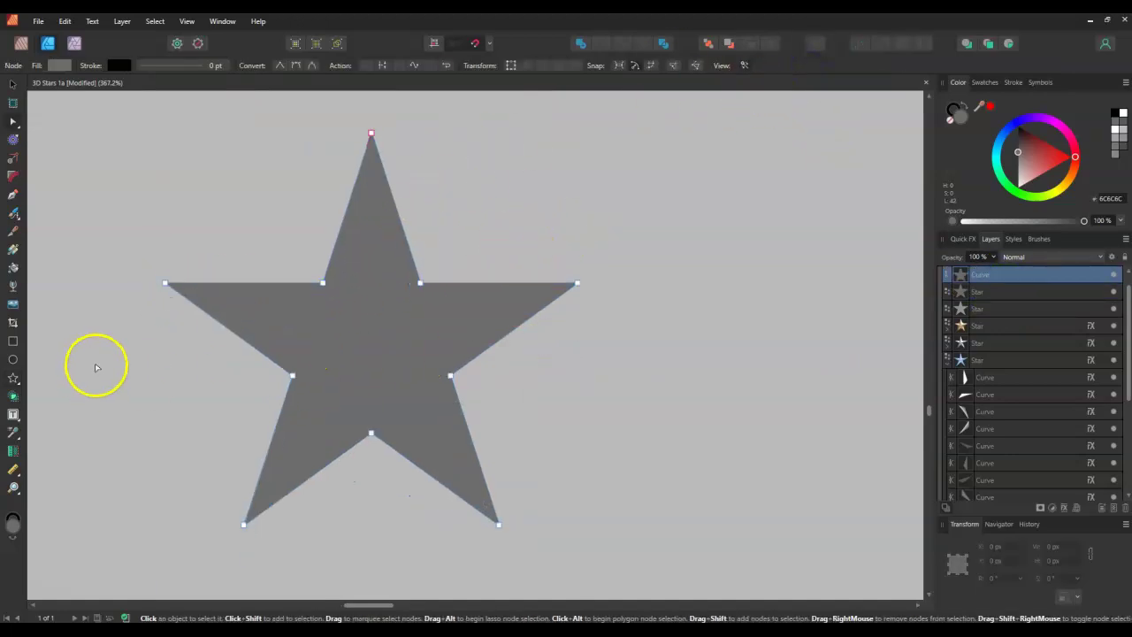
- Delete the left-side nodes and drag the inner node down to the centre, forming a diamond facet
{"action": "left_click_drag", "start_coordinate": [126, 268], "coordinate": [295, 548]}
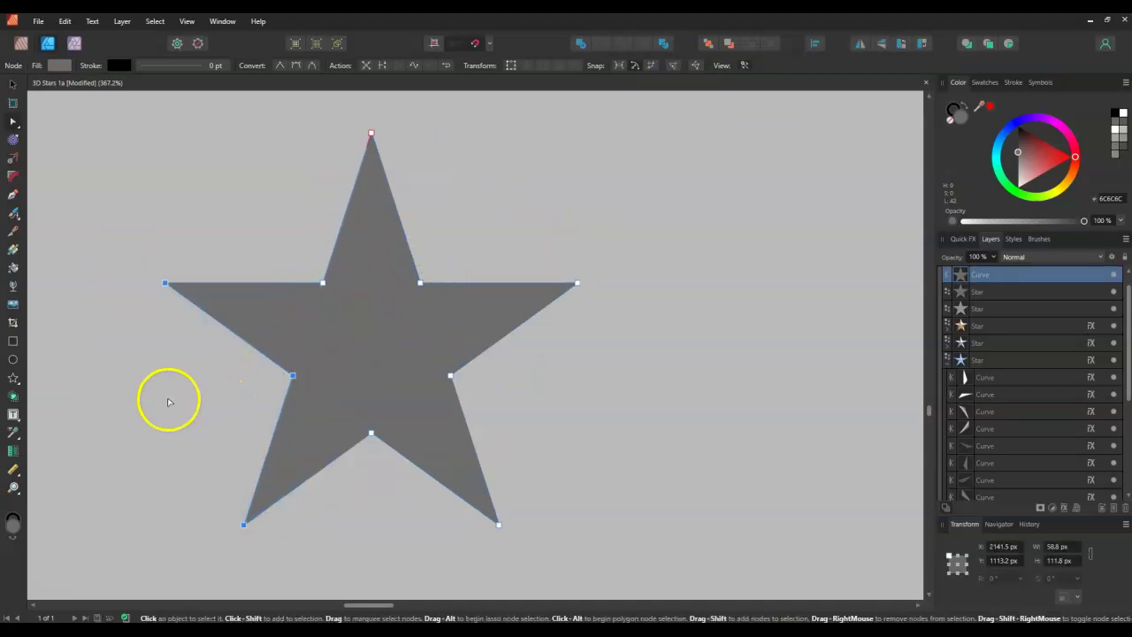
{"action": "key", "text": "Delete"}
{"action": "left_click", "coordinate": [499, 524]}
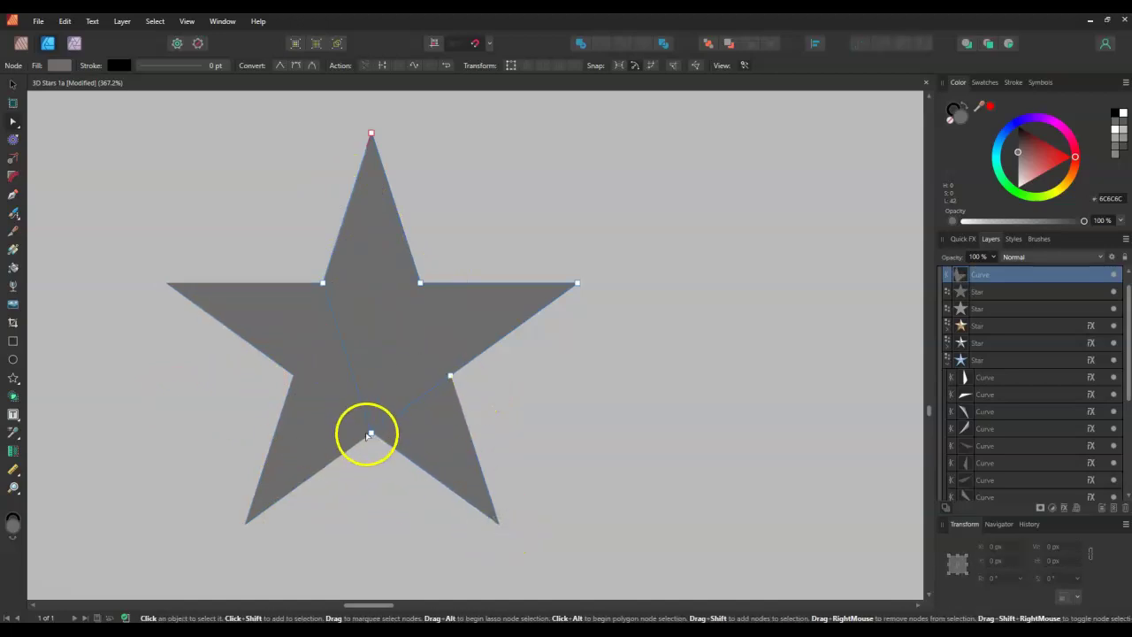
{"action": "mouse_move", "coordinate": [371, 434]}
{"action": "left_mouse_down"}
{"action": "mouse_move", "coordinate": [370, 359]}
{"action": "mouse_move", "coordinate": [370, 435]}
{"action": "left_mouse_up"}
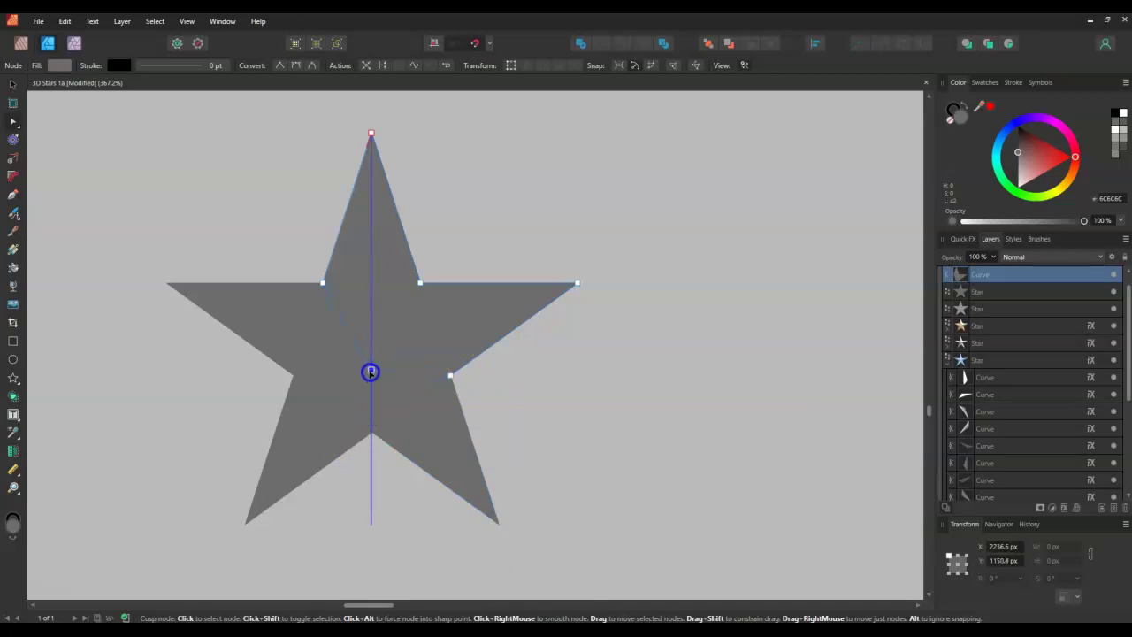
{"action": "left_click_drag", "start_coordinate": [370, 372], "coordinate": [369, 353]}
{"action": "left_click_drag", "start_coordinate": [371, 352], "coordinate": [372, 351]}
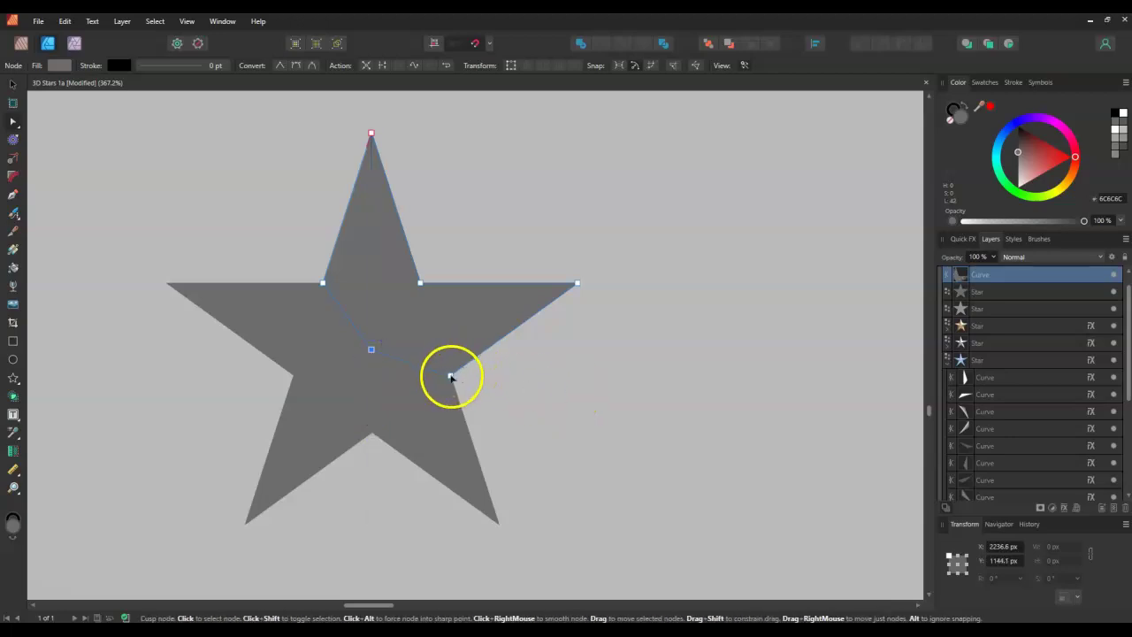
{"action": "left_click", "coordinate": [578, 284]}
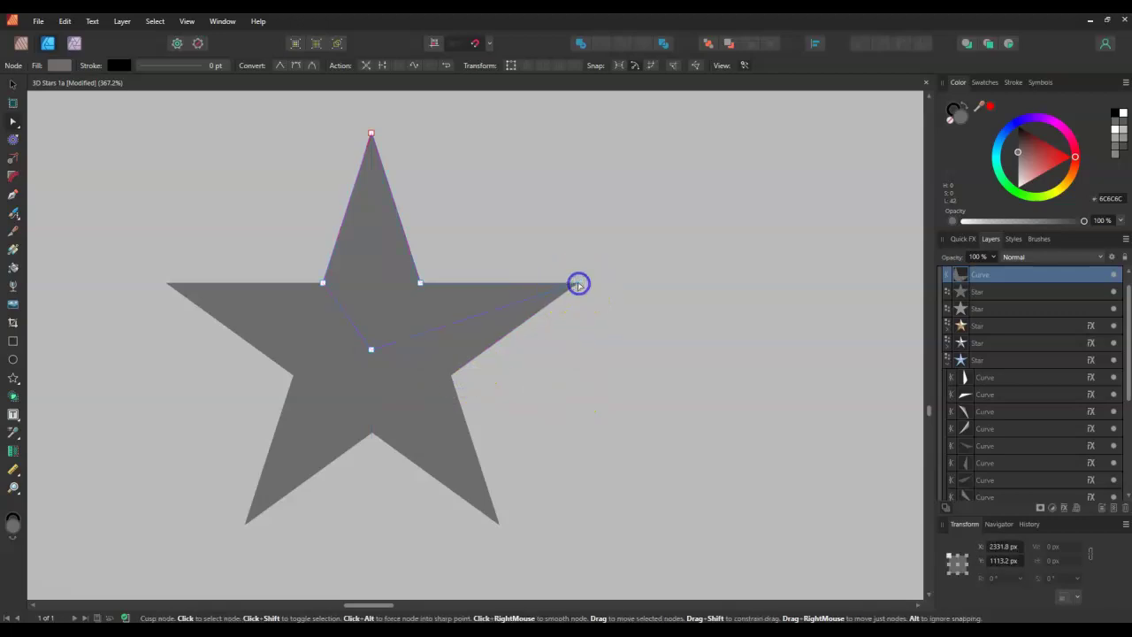
{"action": "scroll", "coordinate": [601, 442], "scroll_direction": "up", "scroll_amount": 3}
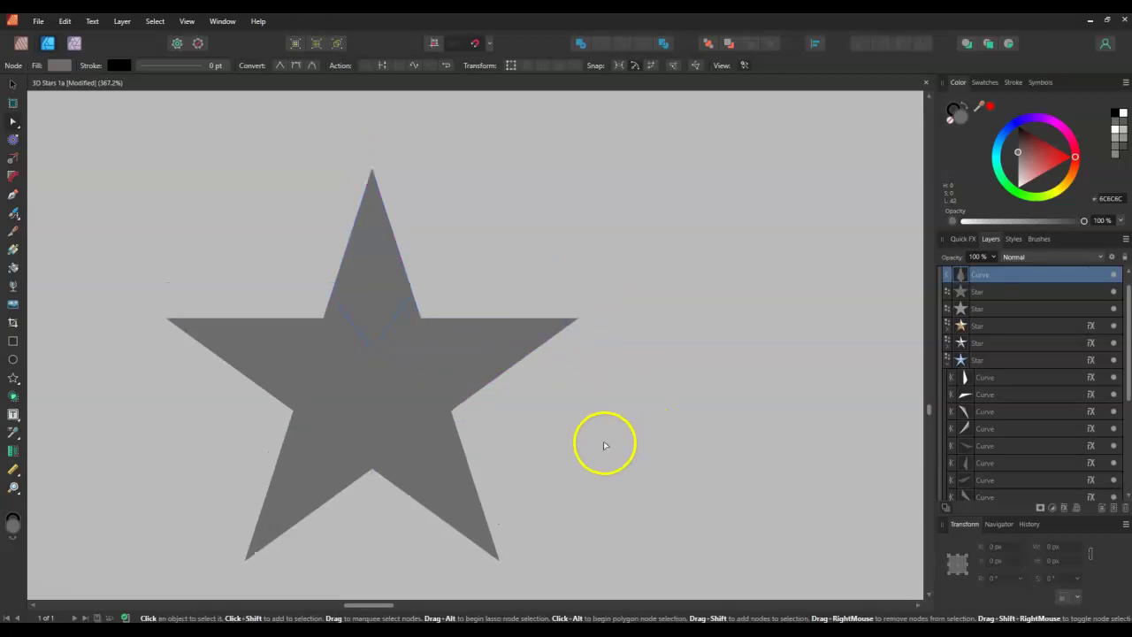
- Set the diamond facet's fill to lighter grey 848484
{"action": "left_click", "coordinate": [57, 66]}
{"action": "left_click", "coordinate": [82, 168]}
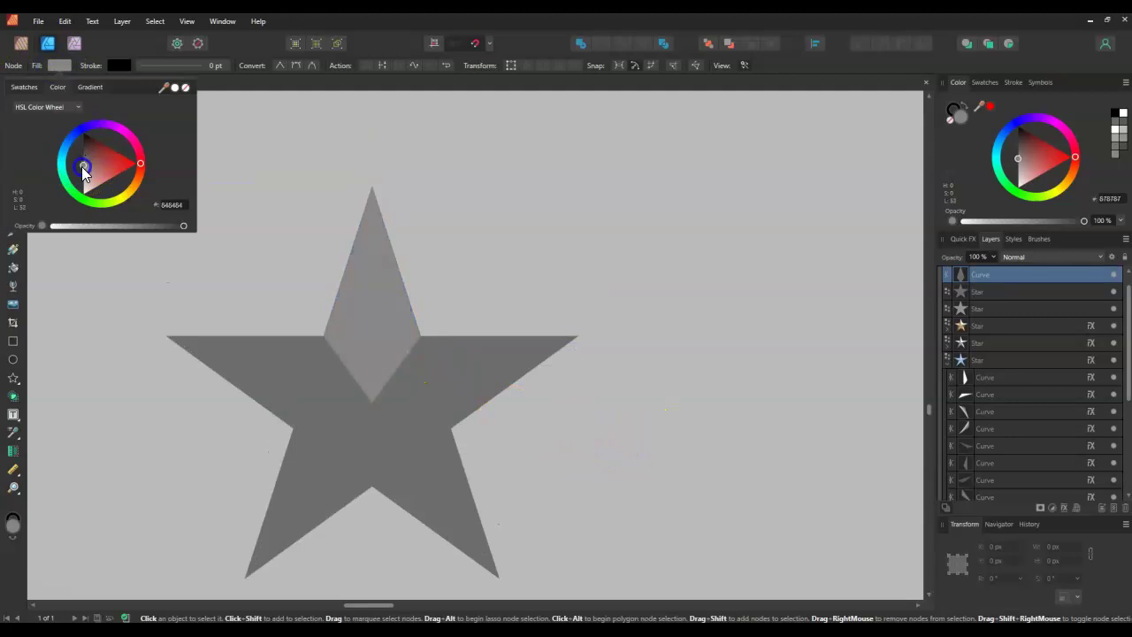
{"action": "left_click_drag", "start_coordinate": [83, 167], "coordinate": [83, 164]}
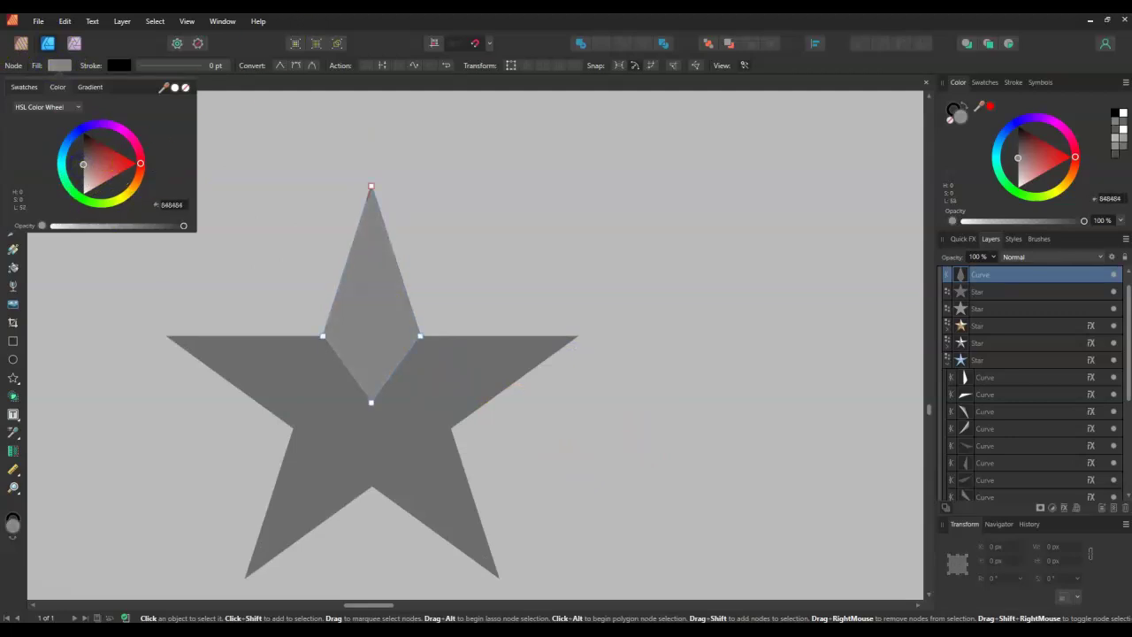
{"action": "left_click", "coordinate": [420, 24]}
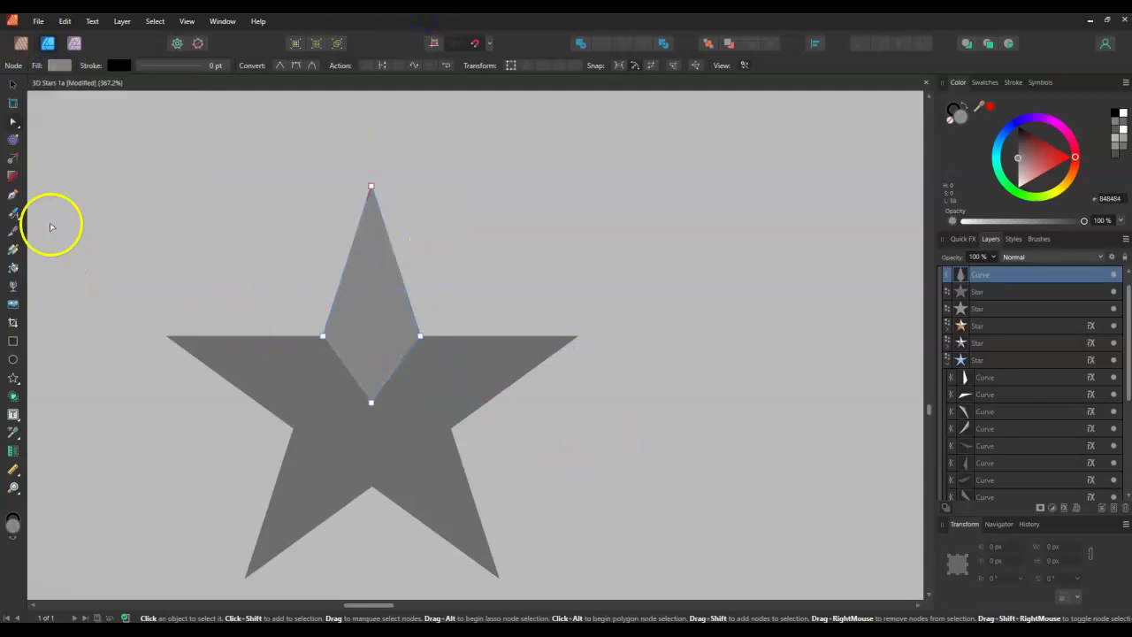
- Delete the diamond's left node, leaving a right-half wedge from tip to centre
{"action": "left_click", "coordinate": [14, 86]}
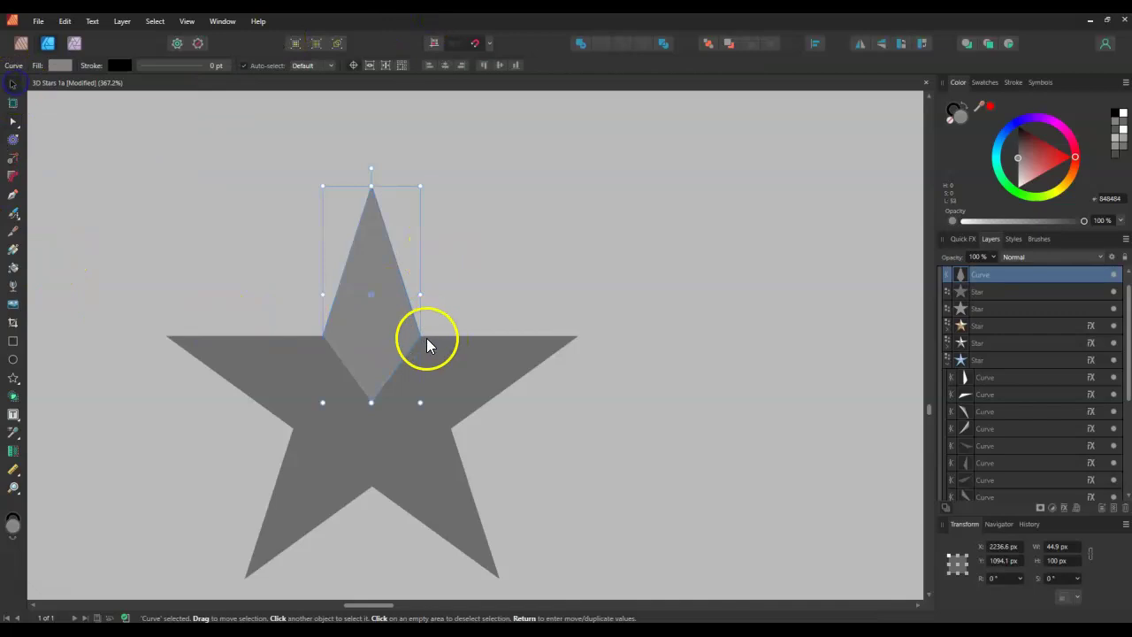
{"action": "double_click", "coordinate": [376, 344]}
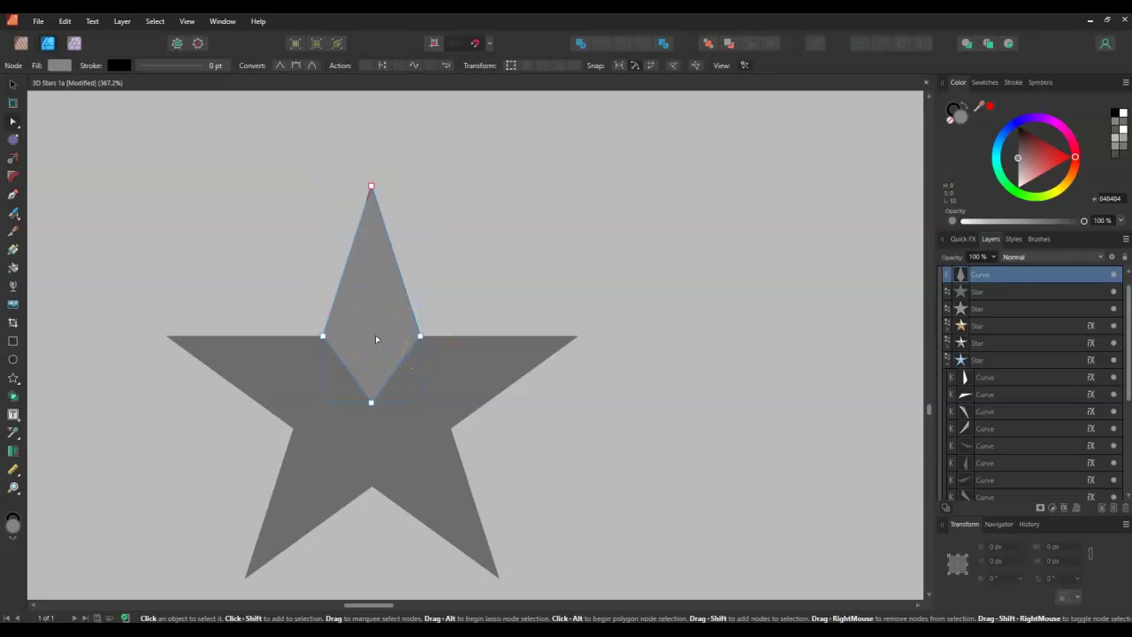
{"action": "left_click", "coordinate": [323, 337]}
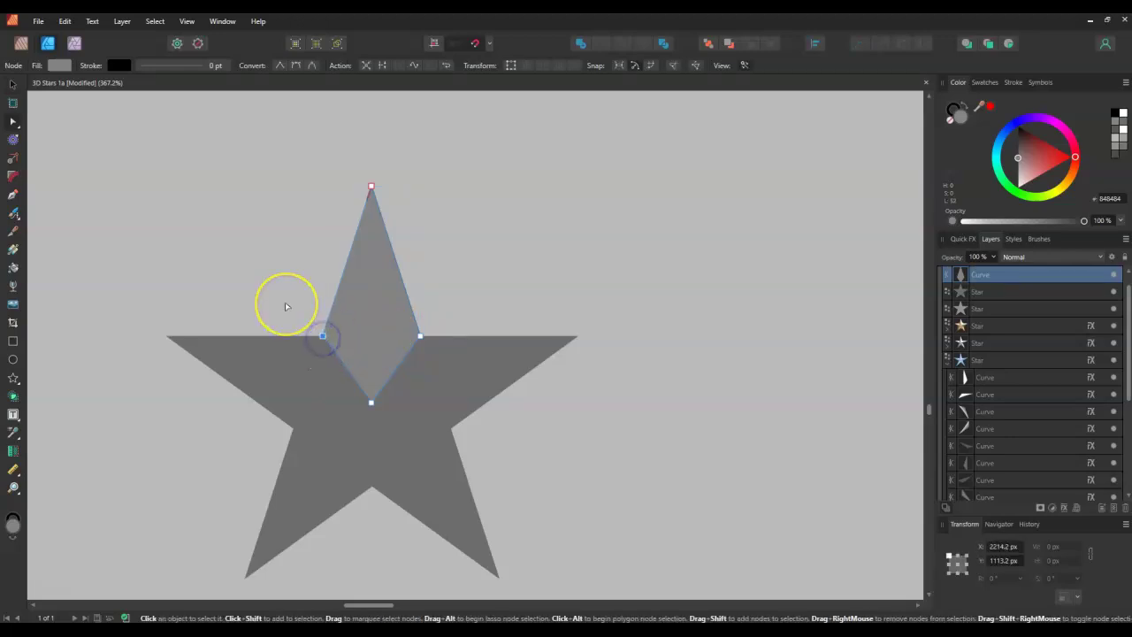
{"action": "key", "text": "Delete"}
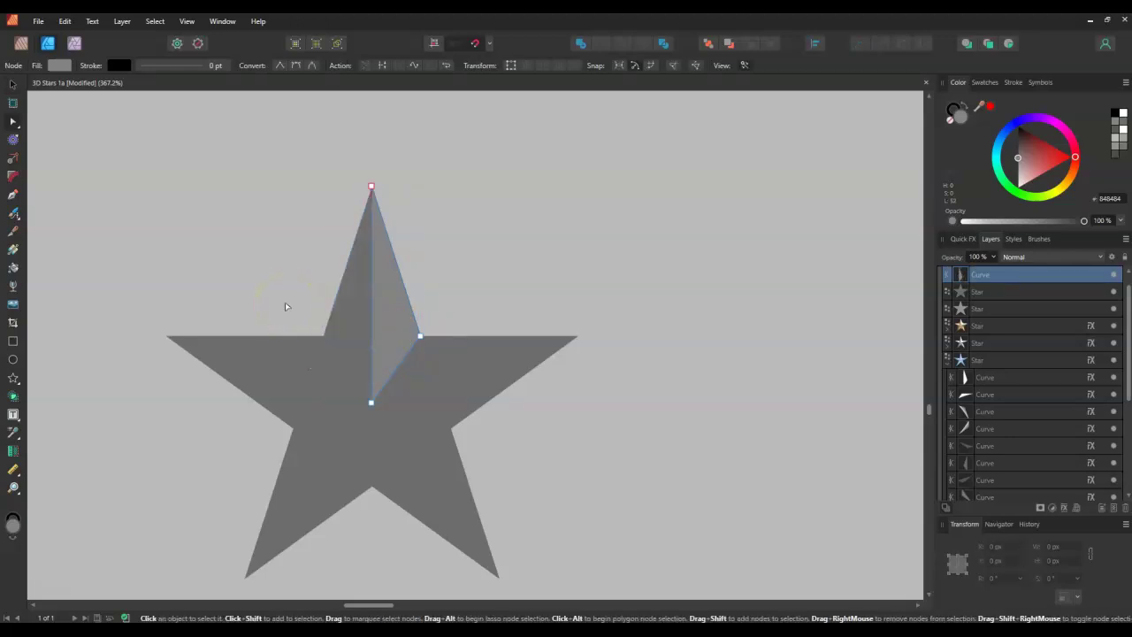
{"action": "left_click", "coordinate": [13, 83]}
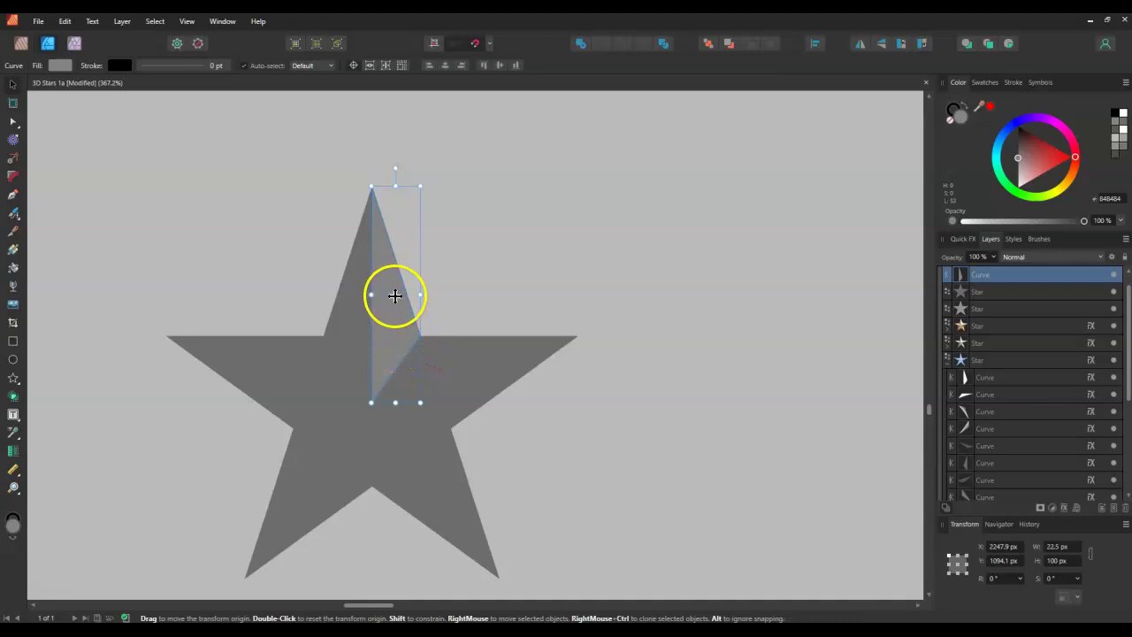
{"action": "left_click_drag", "start_coordinate": [395, 294], "coordinate": [410, 255]}
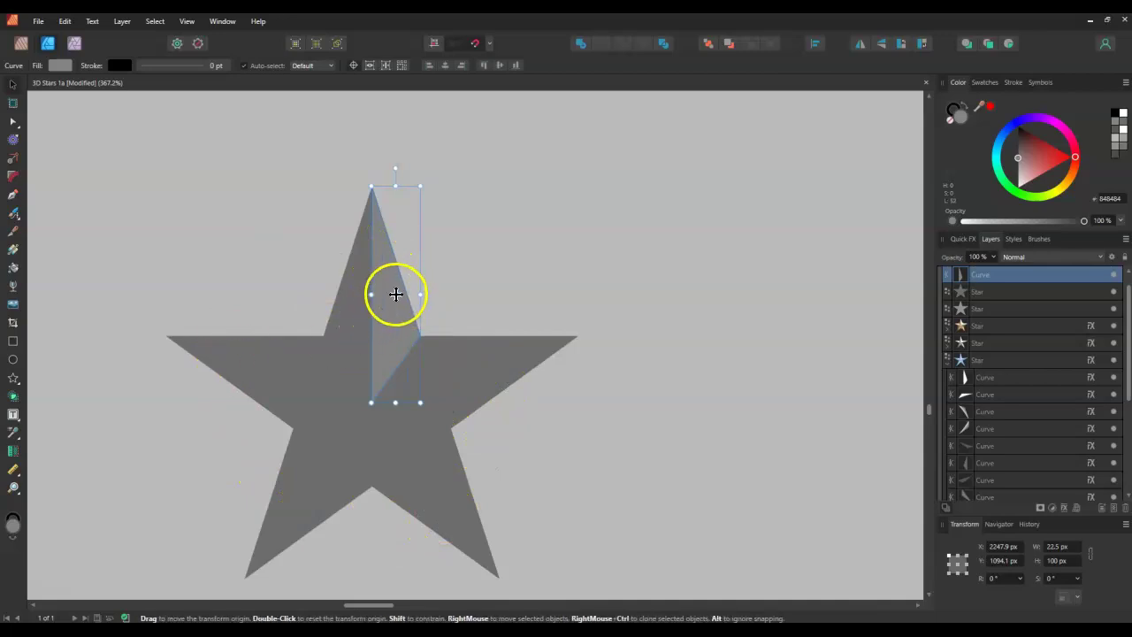
- Enable the transform origin and move it to the wedge's bottom point at the star's centre
{"action": "left_click", "coordinate": [353, 67]}
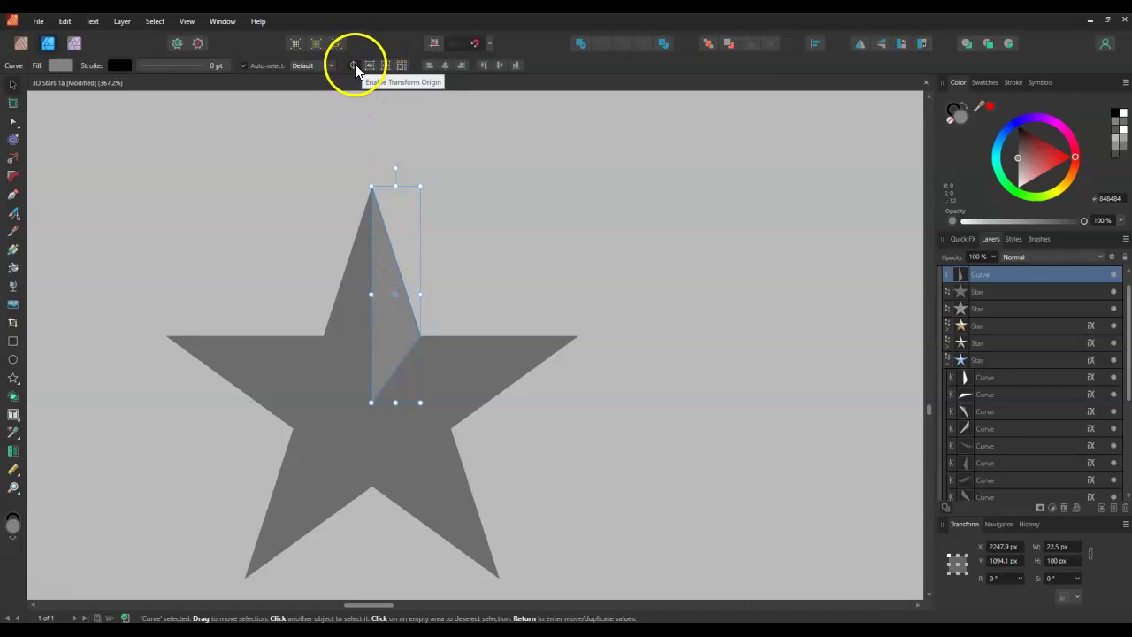
{"action": "left_click", "coordinate": [370, 66]}
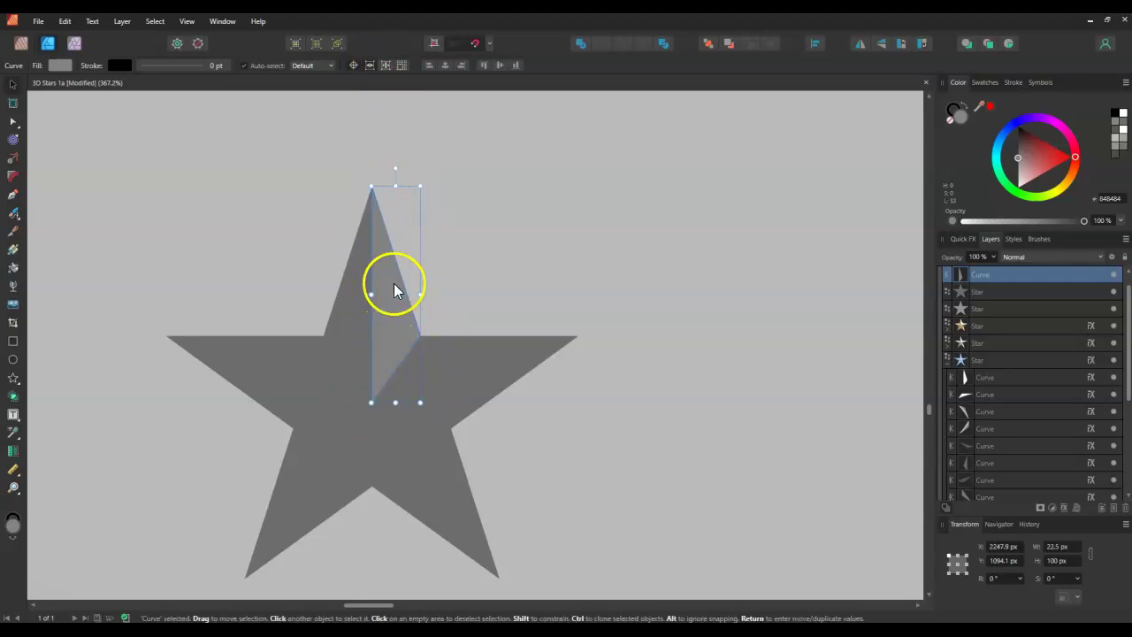
{"action": "left_click_drag", "start_coordinate": [393, 293], "coordinate": [396, 295]}
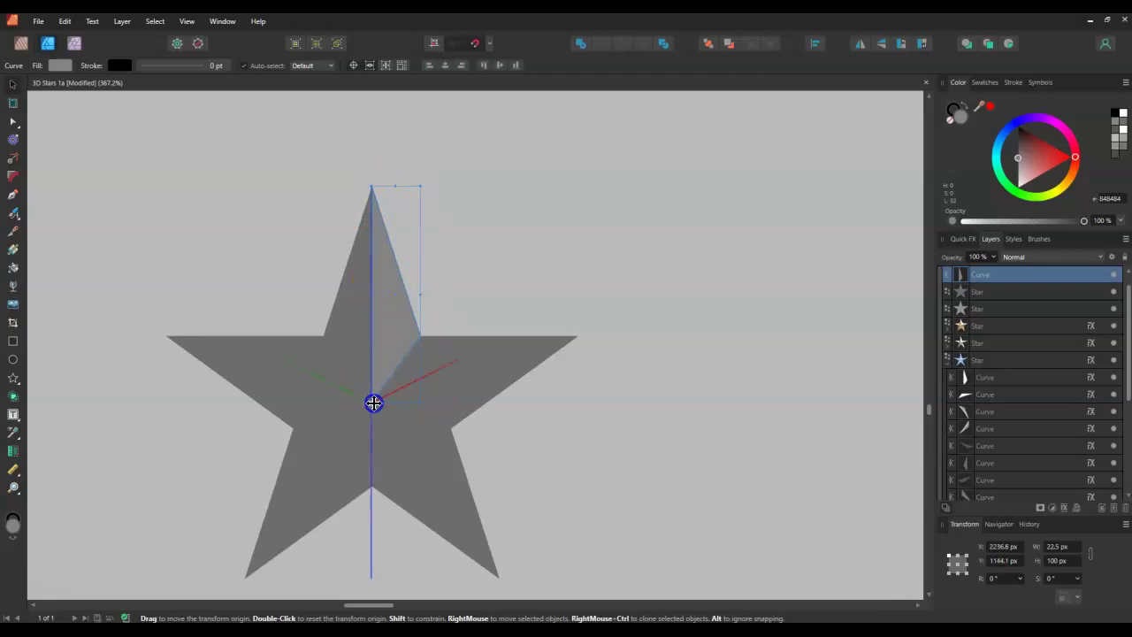
{"action": "left_click_drag", "start_coordinate": [371, 403], "coordinate": [372, 405]}
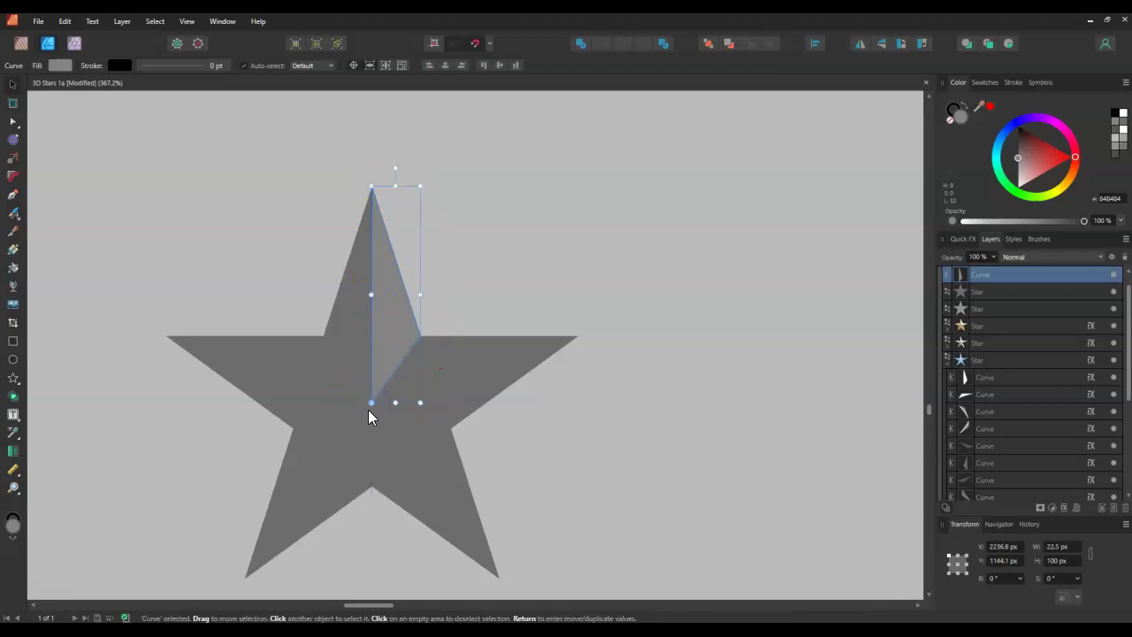
{"action": "scroll", "coordinate": [372, 412], "scroll_direction": "up", "scroll_amount": 5}
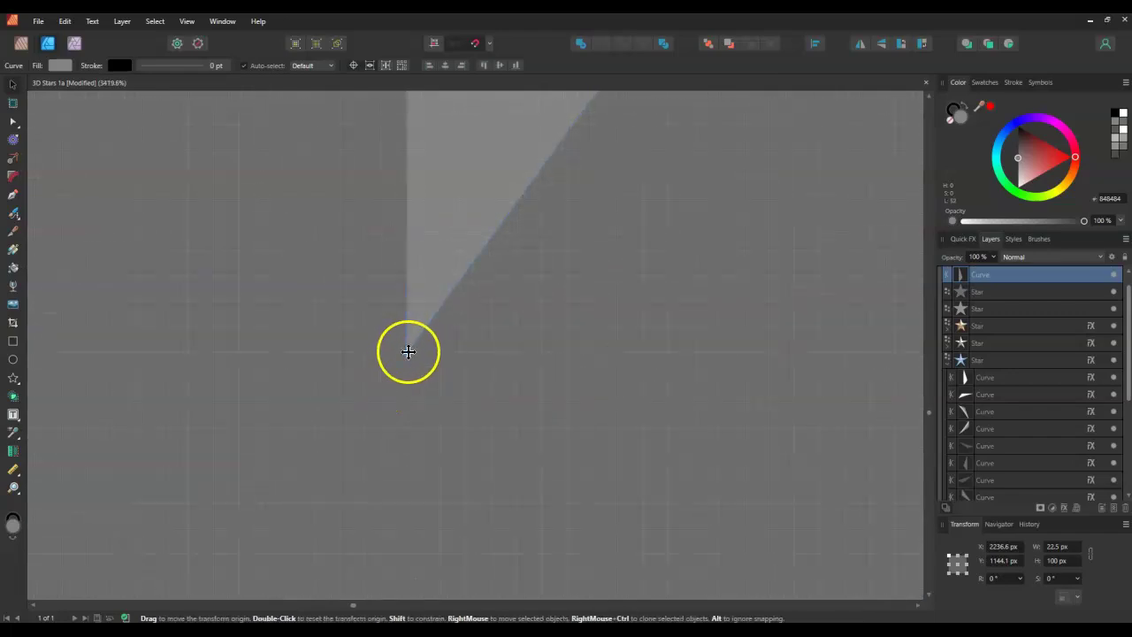
{"action": "scroll", "coordinate": [407, 351], "scroll_direction": "down", "scroll_amount": 3}
{"action": "scroll", "coordinate": [406, 351], "scroll_direction": "down", "scroll_amount": 2}
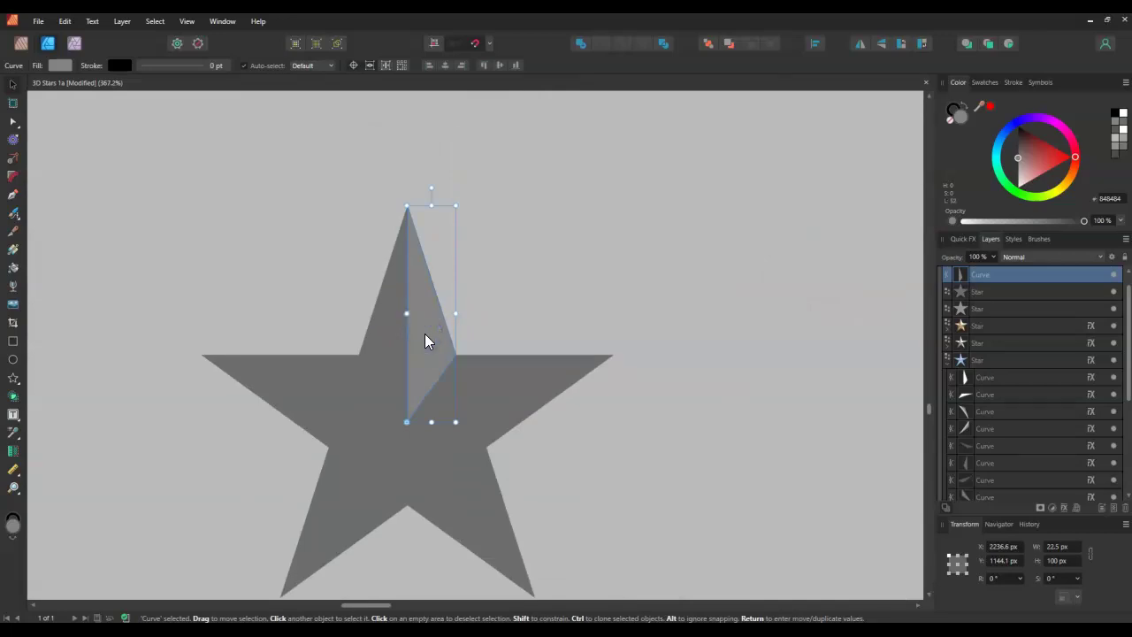
- Duplicate the wedge, flip it horizontally and snap it onto the star's top point
{"action": "key", "text": "ctrl+j"}
{"action": "left_click_drag", "start_coordinate": [425, 341], "coordinate": [349, 342]}
{"action": "right_click", "coordinate": [350, 342]}
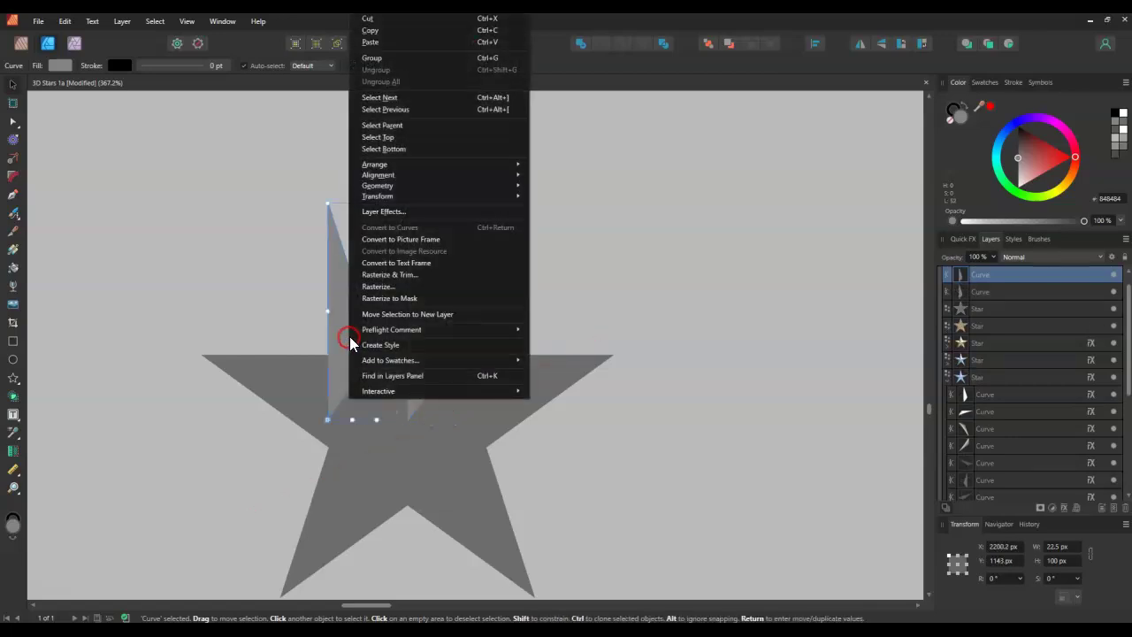
{"action": "mouse_move", "coordinate": [394, 195]}
{"action": "left_click", "coordinate": [571, 226]}
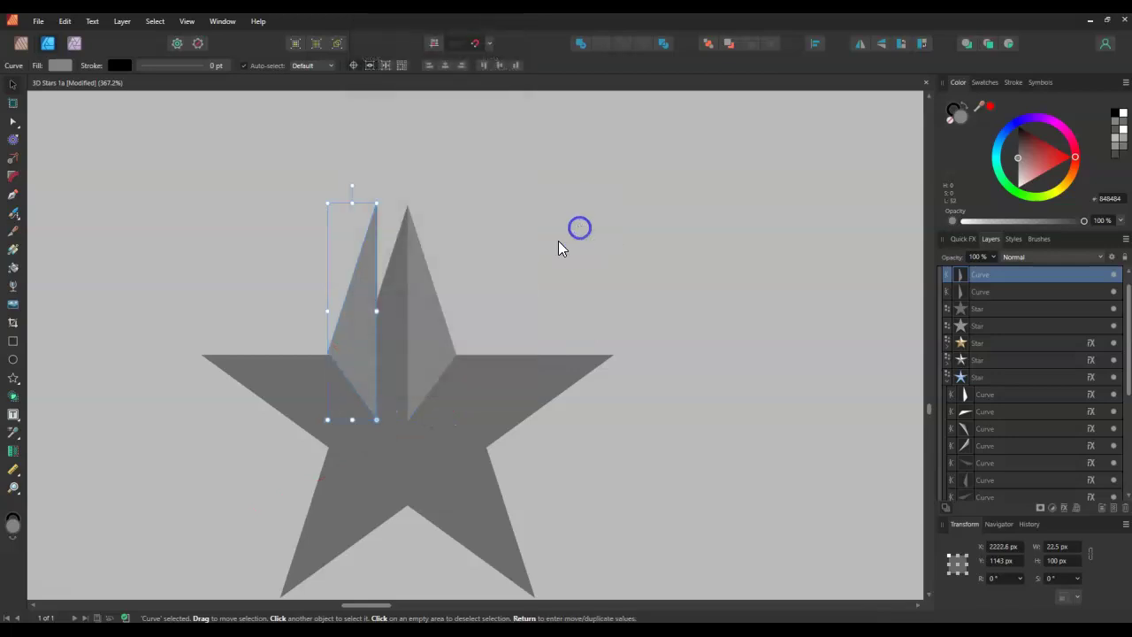
{"action": "left_click_drag", "start_coordinate": [359, 357], "coordinate": [387, 356]}
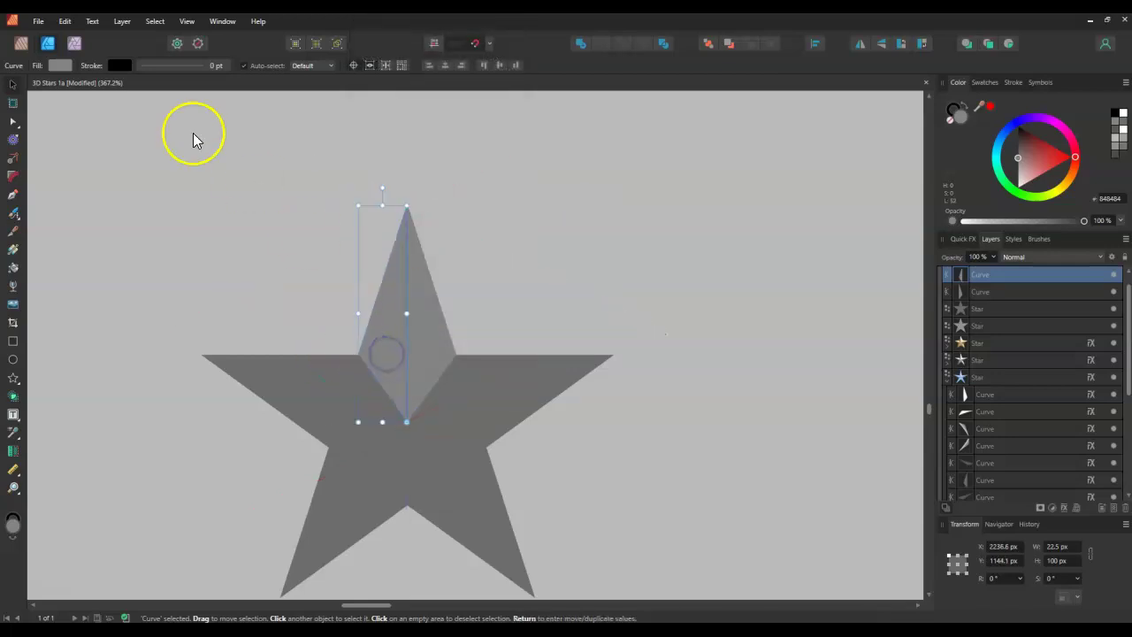
- Fill the mirrored copy with darker grey 565656
{"action": "left_click", "coordinate": [60, 65]}
{"action": "left_click_drag", "start_coordinate": [88, 164], "coordinate": [83, 153]}
{"action": "left_click", "coordinate": [417, 329]}
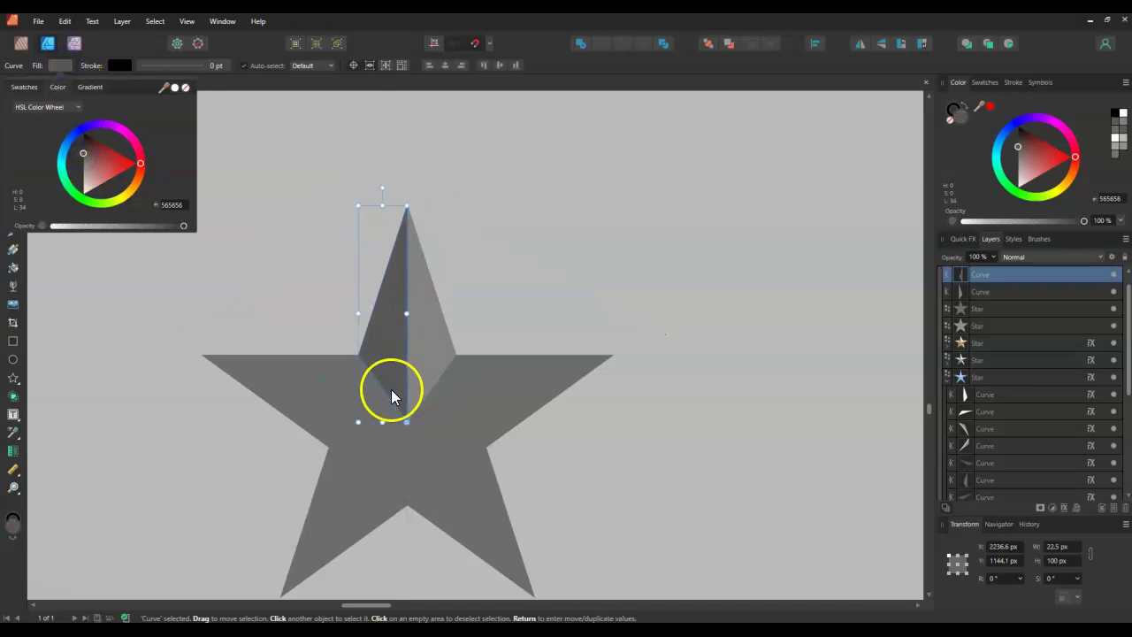
{"action": "scroll", "coordinate": [405, 416], "scroll_direction": "up", "scroll_amount": 3}
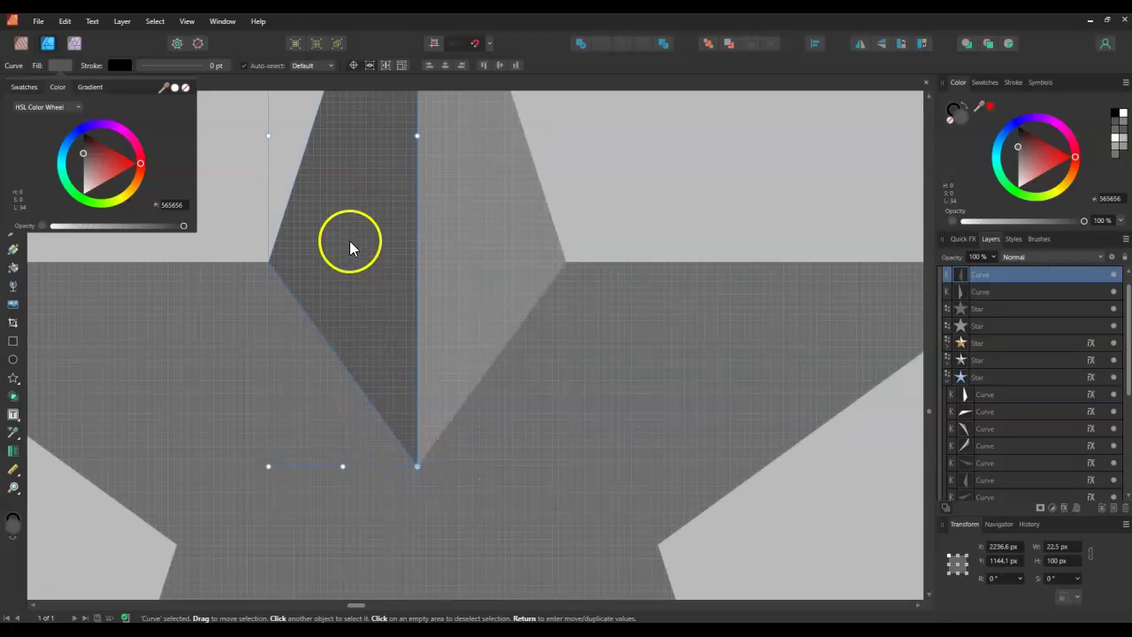
{"action": "scroll", "coordinate": [349, 237], "scroll_direction": "down", "scroll_amount": 2}
{"action": "left_click_drag", "start_coordinate": [367, 283], "coordinate": [367, 285]}
{"action": "left_click", "coordinate": [425, 320]}
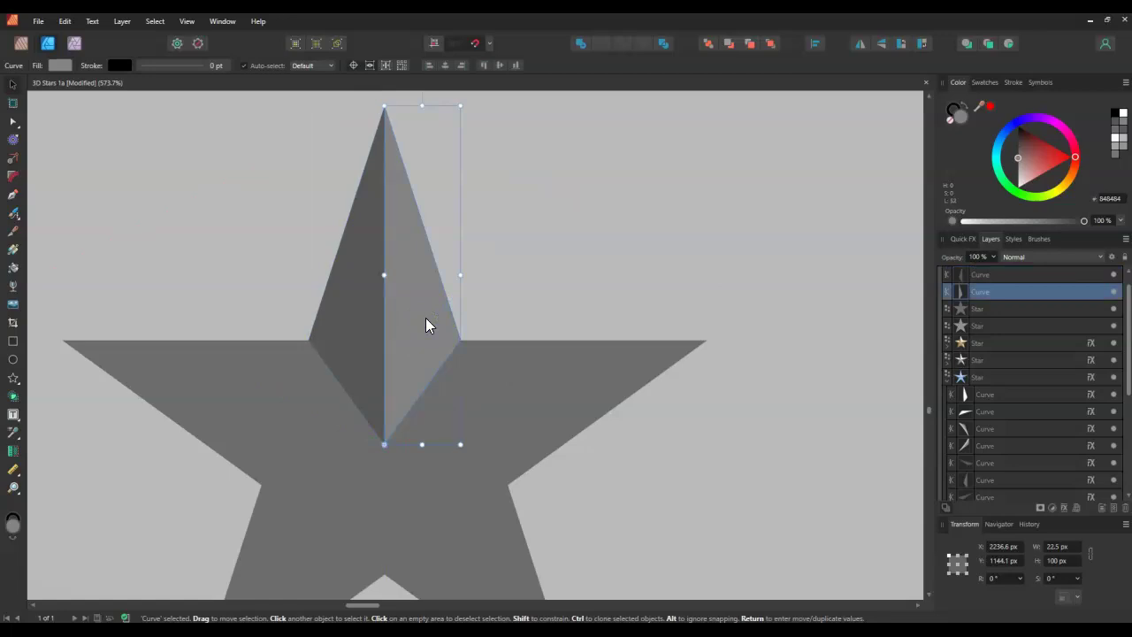
- Copy the right-half facet rotated 72°, then repeat it twice more onto the next arms
{"action": "key", "text": "ctrl+j"}
{"action": "left_click", "coordinate": [1002, 579]}
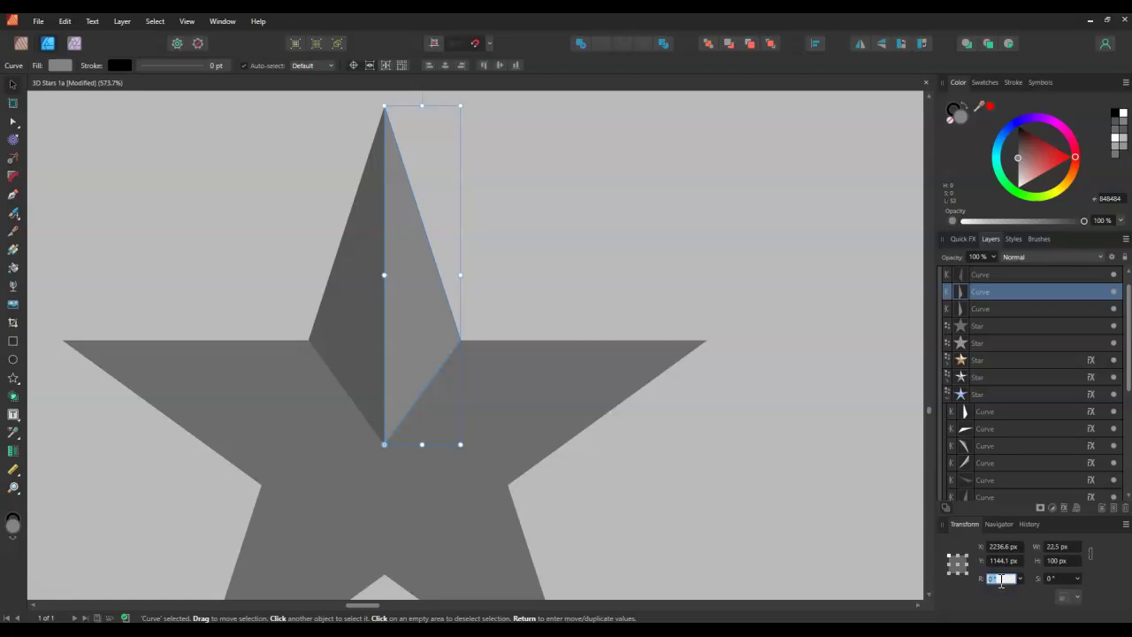
{"action": "type", "text": "72"}
{"action": "key", "text": "Return"}
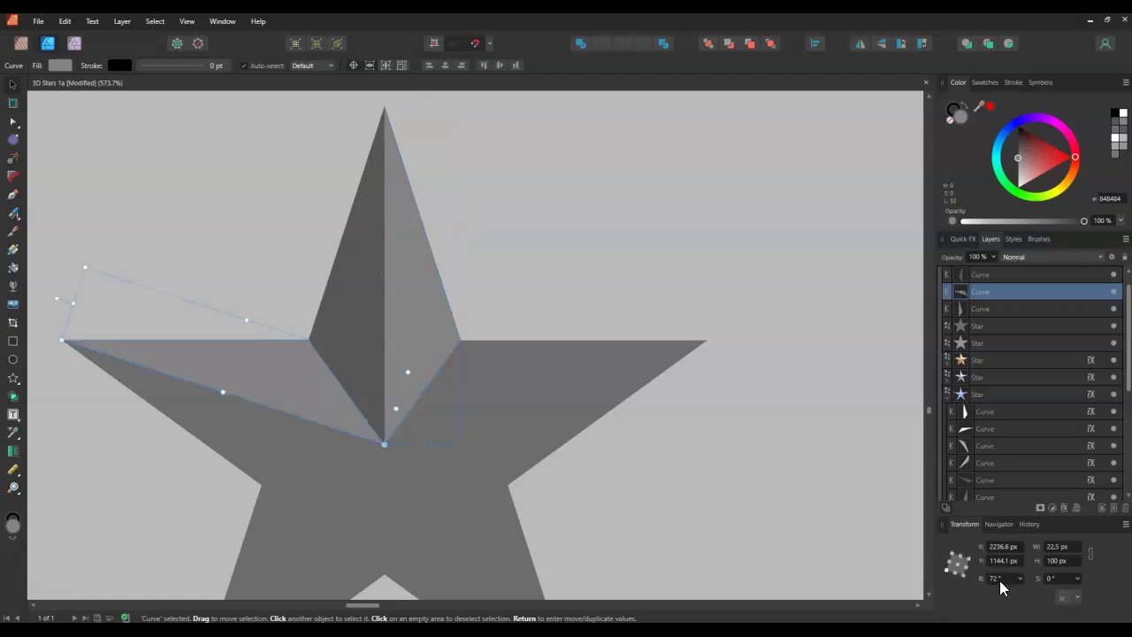
{"action": "scroll", "coordinate": [133, 415], "scroll_direction": "up", "scroll_amount": 1}
{"action": "scroll", "coordinate": [127, 409], "scroll_direction": "down", "scroll_amount": 2}
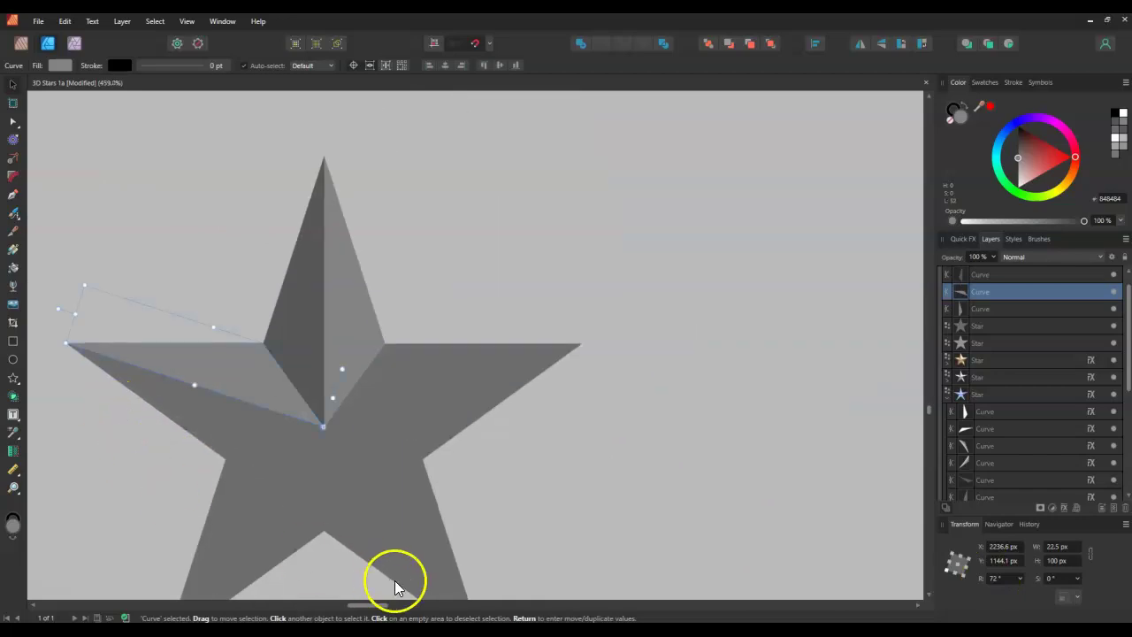
{"action": "left_click_drag", "start_coordinate": [362, 609], "coordinate": [357, 608]}
{"action": "scroll", "coordinate": [221, 309], "scroll_direction": "up", "scroll_amount": 3}
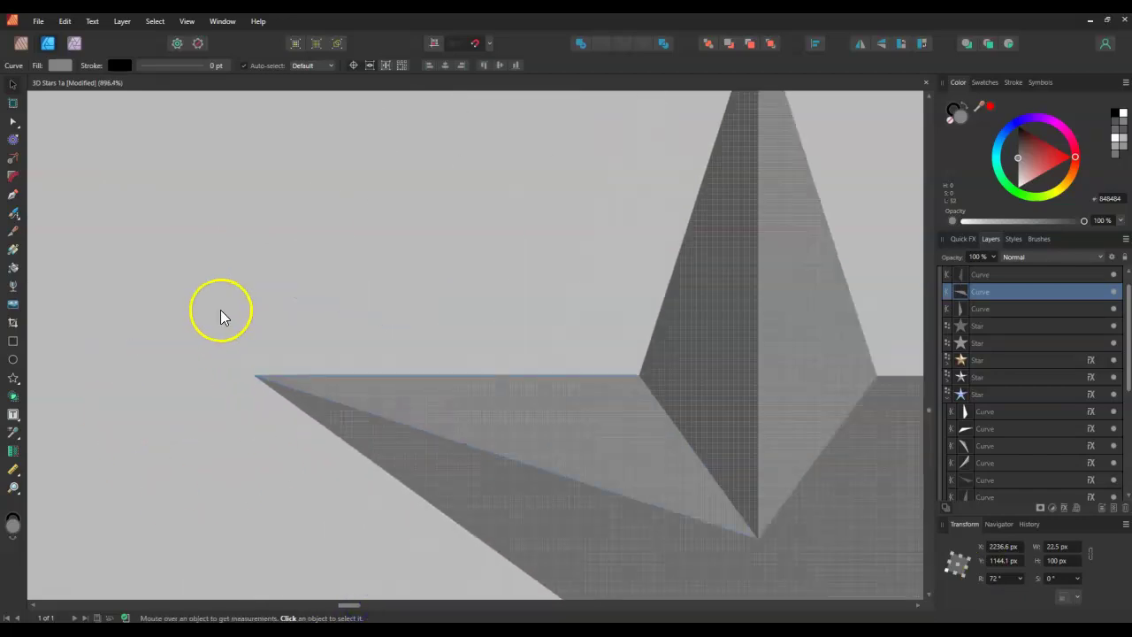
{"action": "scroll", "coordinate": [220, 310], "scroll_direction": "down", "scroll_amount": 2}
{"action": "scroll", "coordinate": [734, 425], "scroll_direction": "down", "scroll_amount": 2}
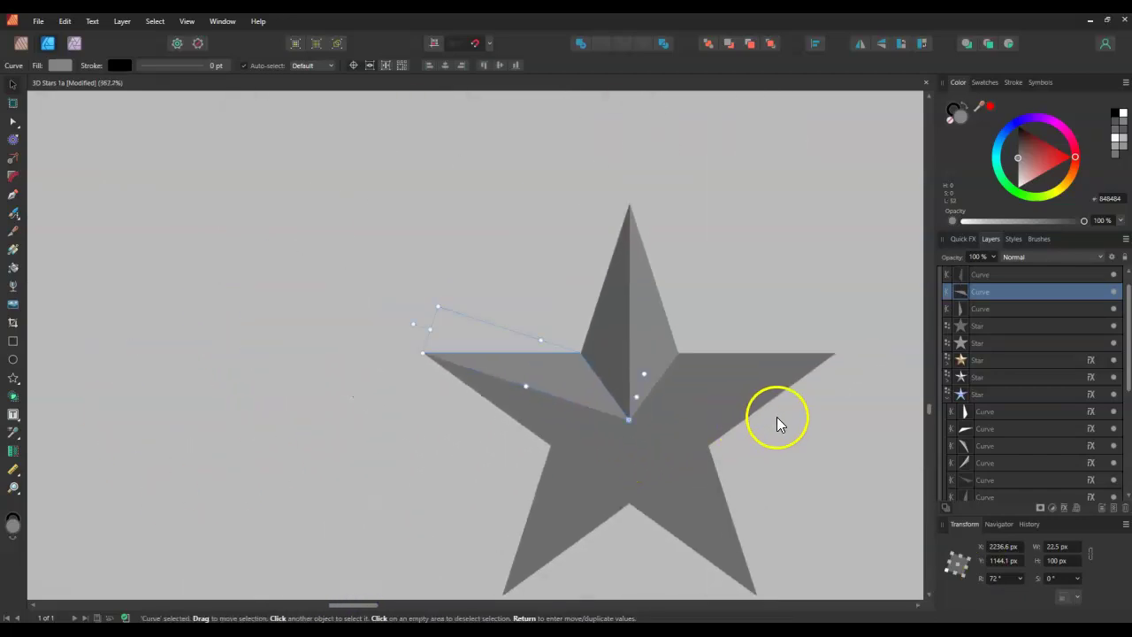
{"action": "scroll", "coordinate": [786, 426], "scroll_direction": "up", "scroll_amount": 2}
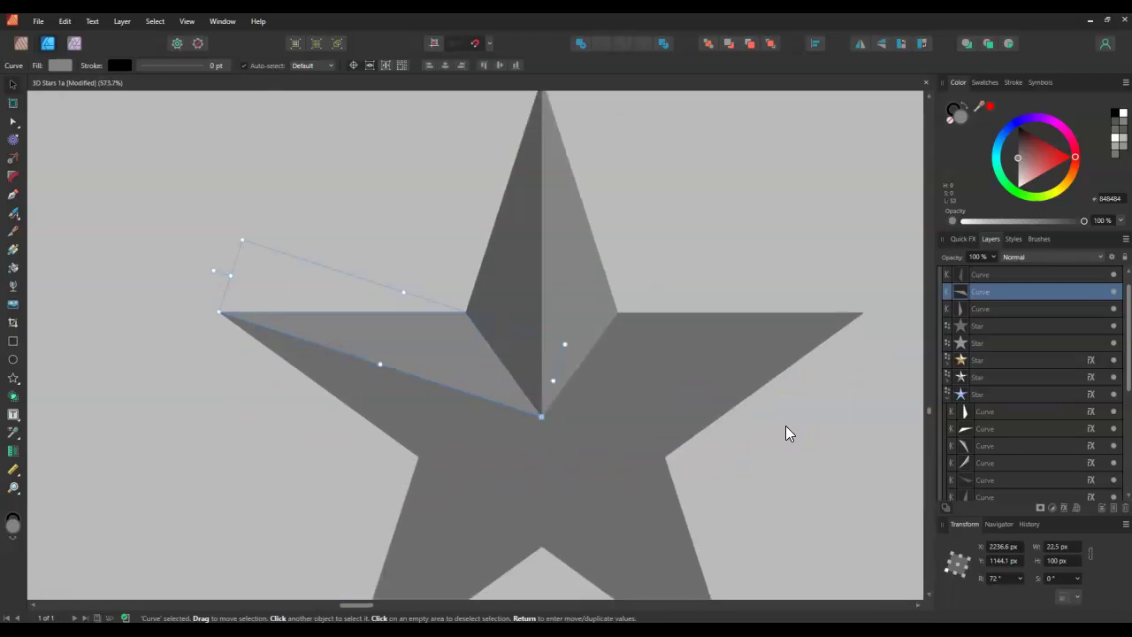
{"action": "key", "text": "ctrl+j"}
{"action": "key", "text": "ctrl+j"}
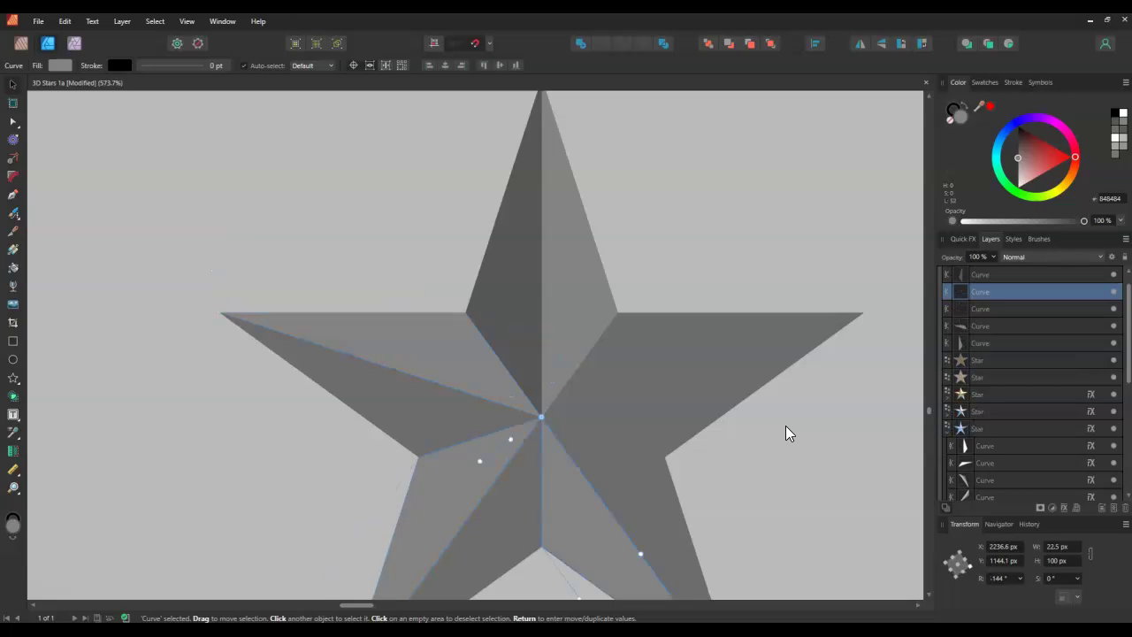
{"action": "key", "text": "ctrl+j"}
{"action": "left_click", "coordinate": [600, 381]}
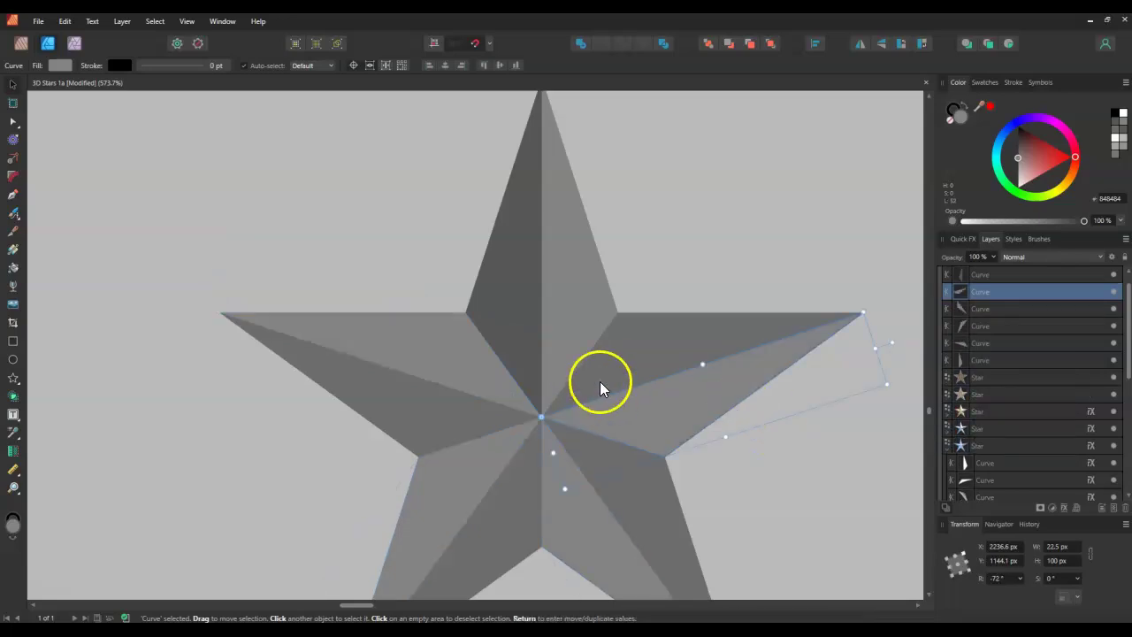
- Copy the dark top-arm facet rotated 72°, then repeat it twice more around the arms
{"action": "left_click", "coordinate": [496, 291]}
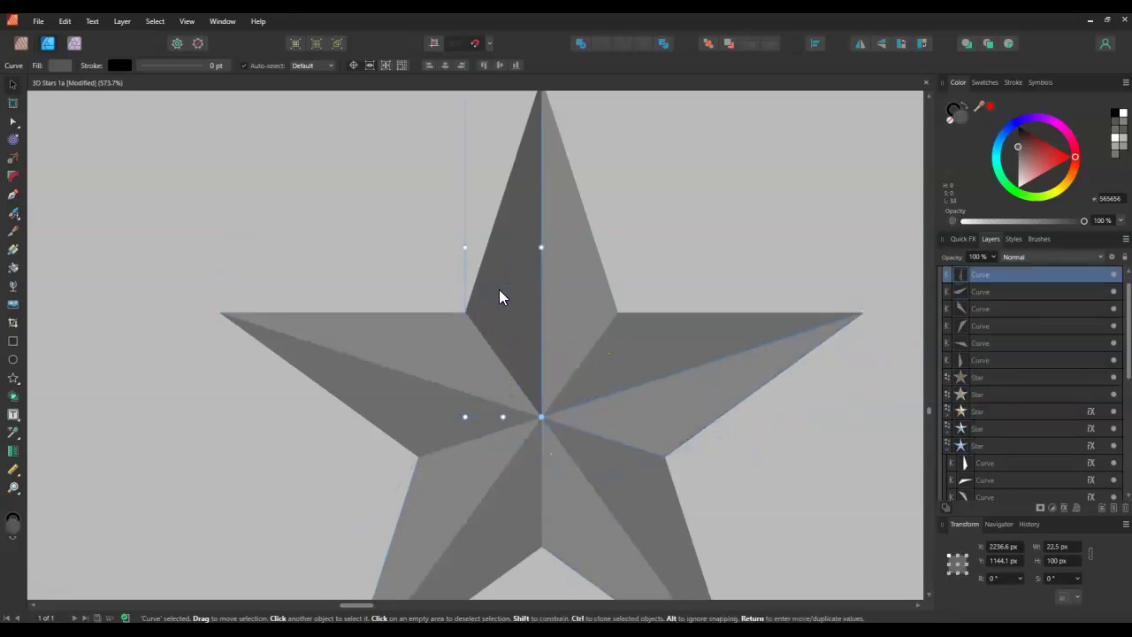
{"action": "left_click", "coordinate": [836, 480]}
{"action": "left_click", "coordinate": [504, 307]}
{"action": "key", "text": "ctrl+j"}
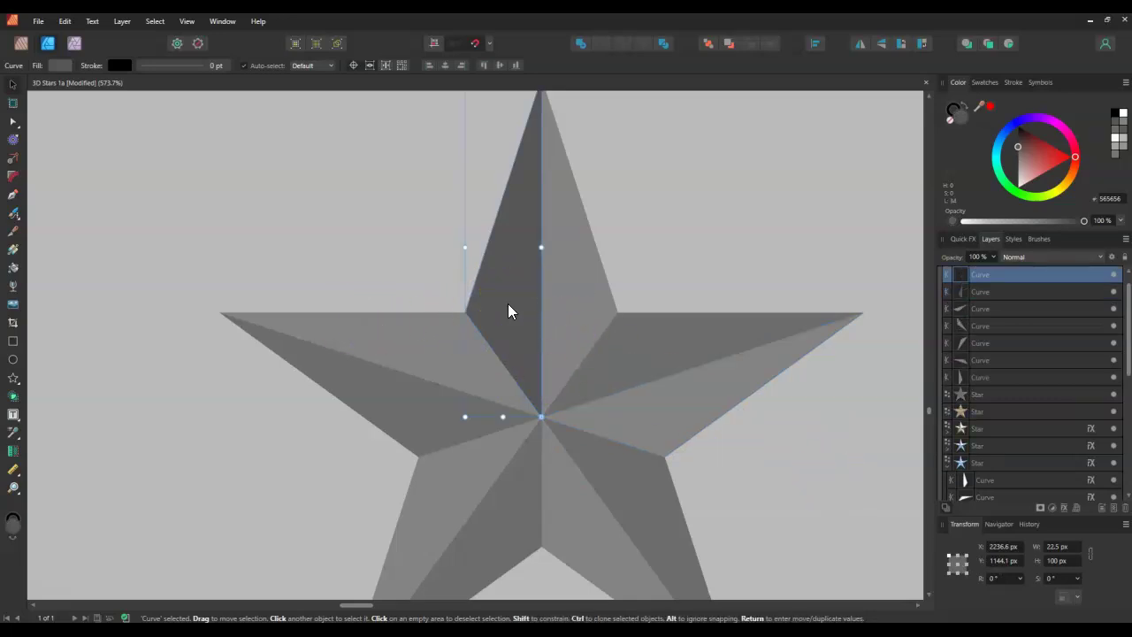
{"action": "left_click", "coordinate": [1006, 580]}
{"action": "type", "text": "72"}
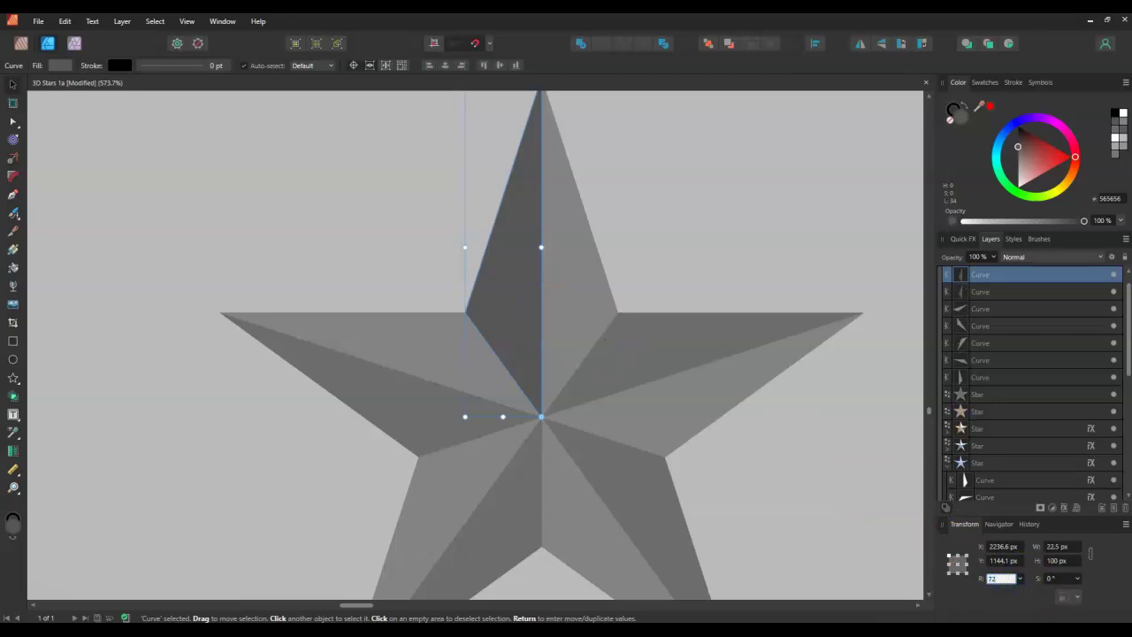
{"action": "key", "text": "Return"}
{"action": "key", "text": "ctrl+j"}
{"action": "key", "text": "ctrl+j"}
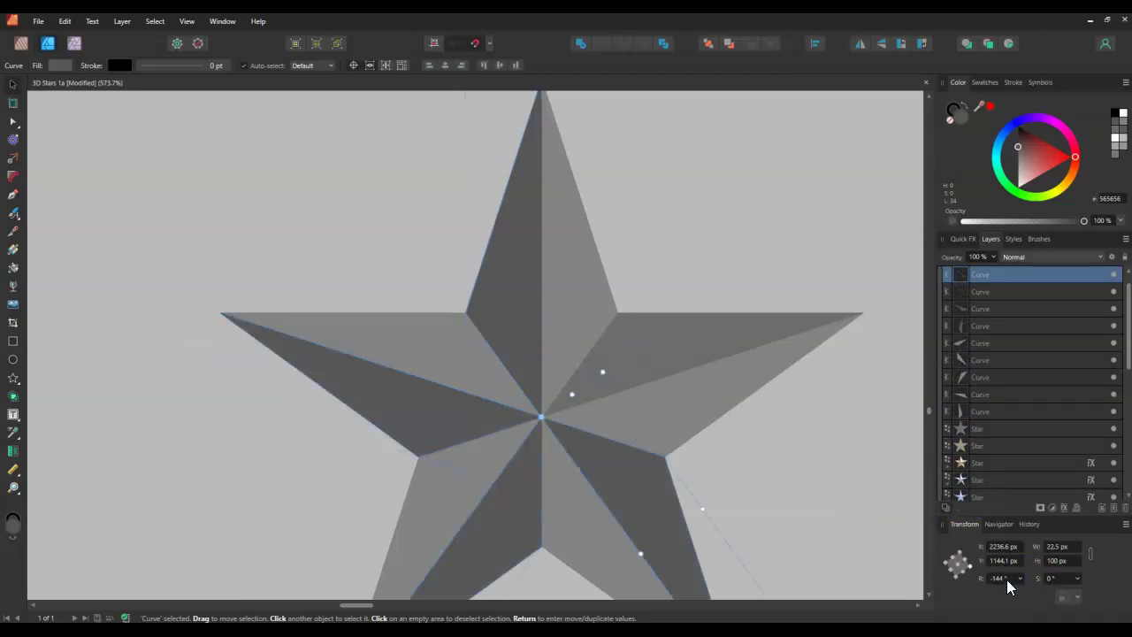
{"action": "key", "text": "ctrl+j"}
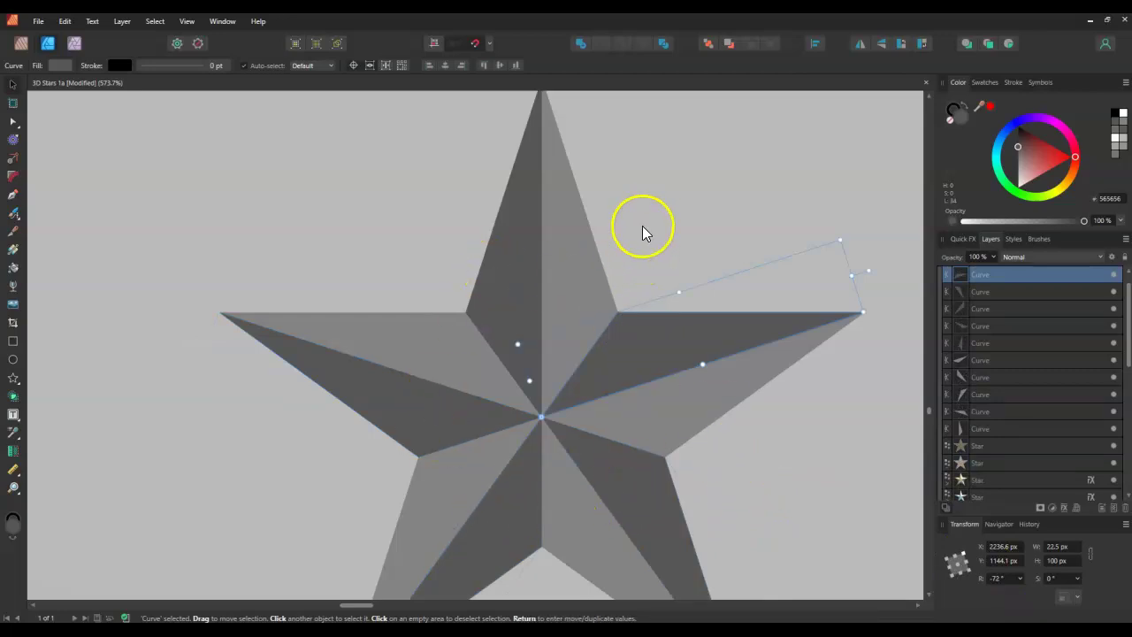
{"action": "scroll", "coordinate": [665, 212], "scroll_direction": "down", "scroll_amount": 2}
{"action": "scroll", "coordinate": [734, 261], "scroll_direction": "up", "scroll_amount": 1}
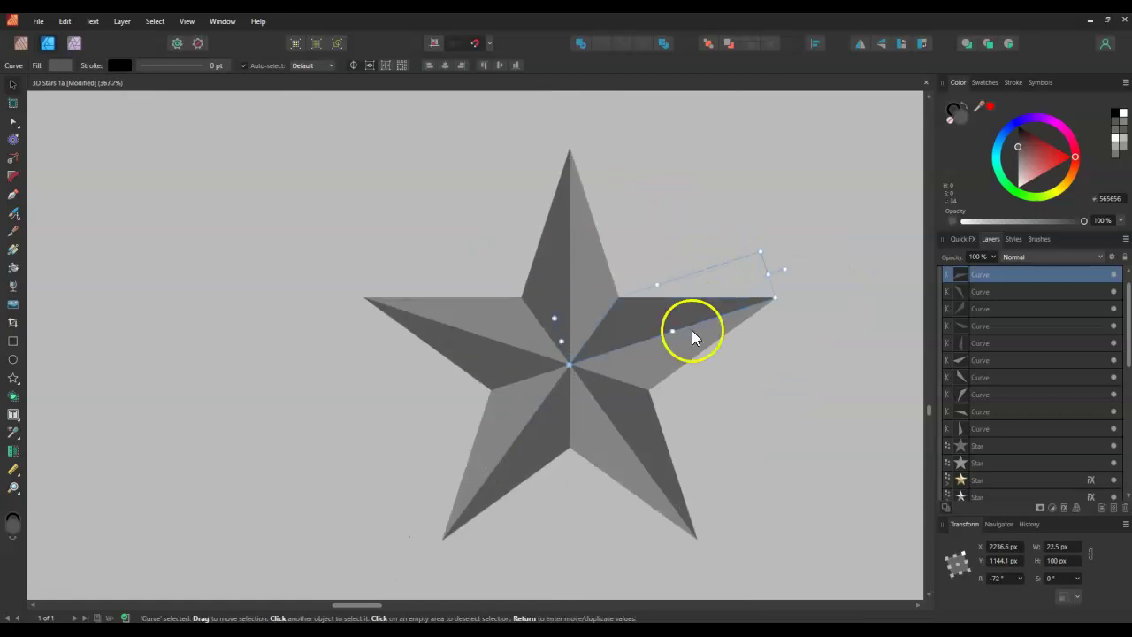
{"action": "scroll", "coordinate": [711, 200], "scroll_direction": "up", "scroll_amount": 2}
{"action": "scroll", "coordinate": [710, 200], "scroll_direction": "down", "scroll_amount": 1}
{"action": "scroll", "coordinate": [761, 372], "scroll_direction": "down", "scroll_amount": 1}
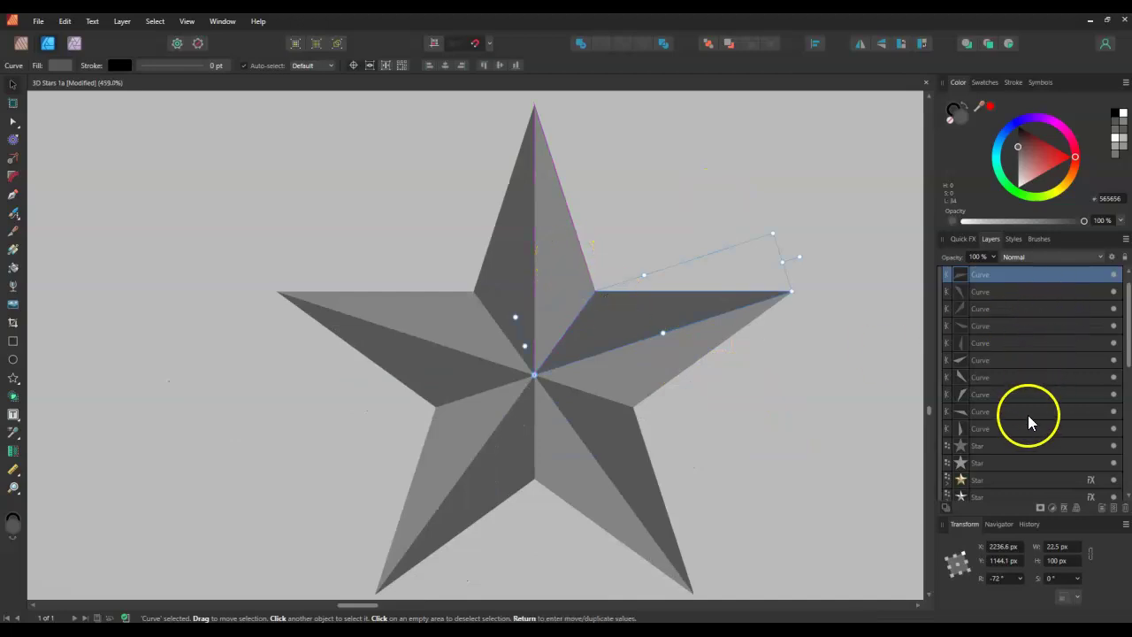
- Select all ten shading curves in the Layers panel and drag them into the Star layer
{"action": "left_click", "coordinate": [1023, 448]}
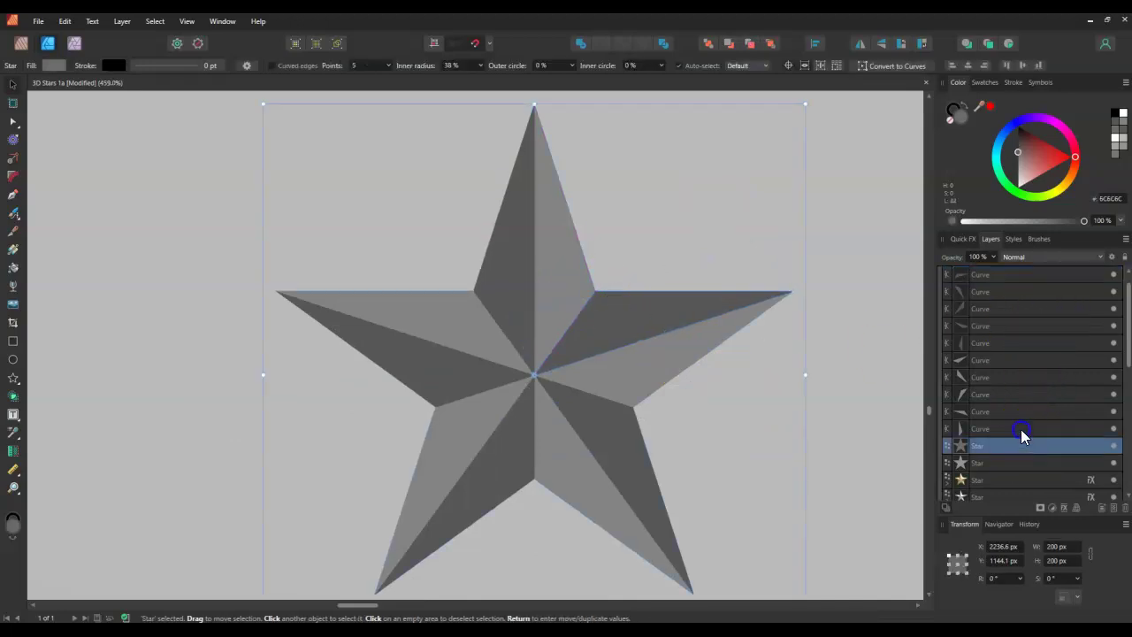
{"action": "left_click", "coordinate": [1022, 432]}
{"action": "left_click", "coordinate": [1002, 298], "text": "shift"}
{"action": "scroll", "coordinate": [1000, 392], "scroll_direction": "down", "scroll_amount": 3}
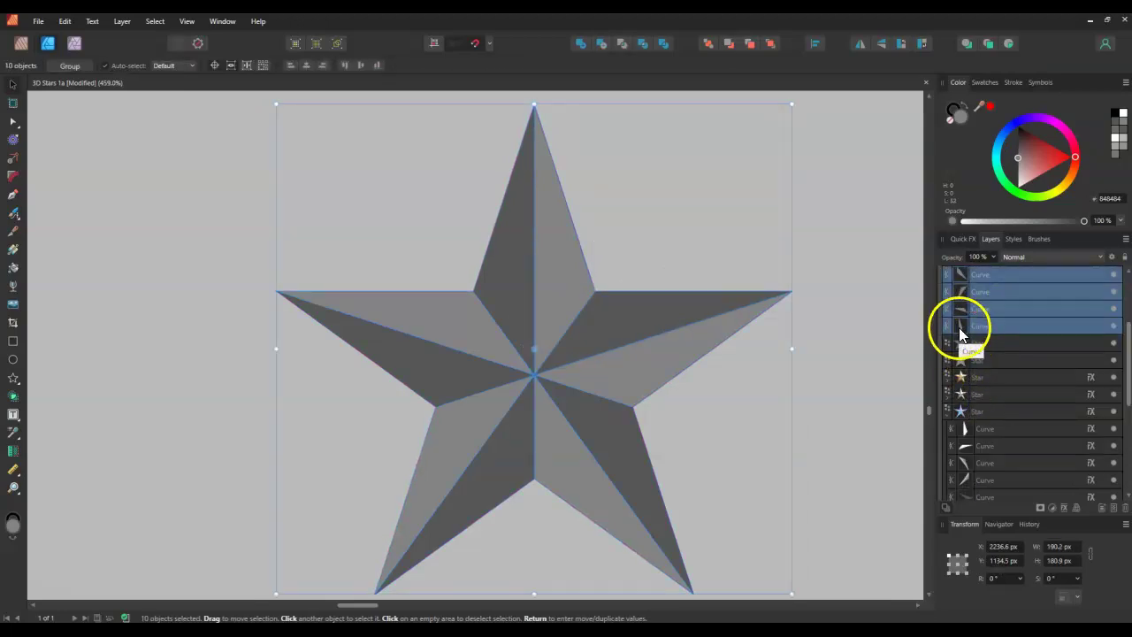
{"action": "left_click", "coordinate": [1114, 326]}
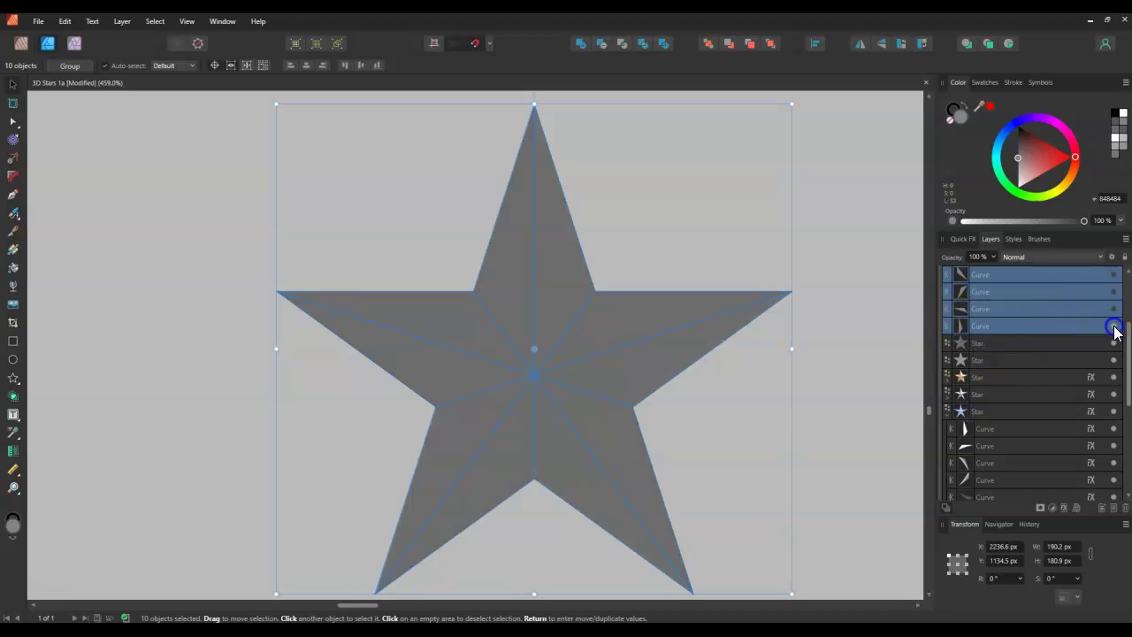
{"action": "left_click", "coordinate": [1113, 326]}
{"action": "mouse_move", "coordinate": [962, 332]}
{"action": "left_mouse_down"}
{"action": "mouse_move", "coordinate": [996, 348]}
{"action": "mouse_move", "coordinate": [962, 351]}
{"action": "mouse_move", "coordinate": [985, 343]}
{"action": "left_mouse_up"}
- Expand the Star layer to list and select its nested curves
{"action": "left_click", "coordinate": [1008, 291]}
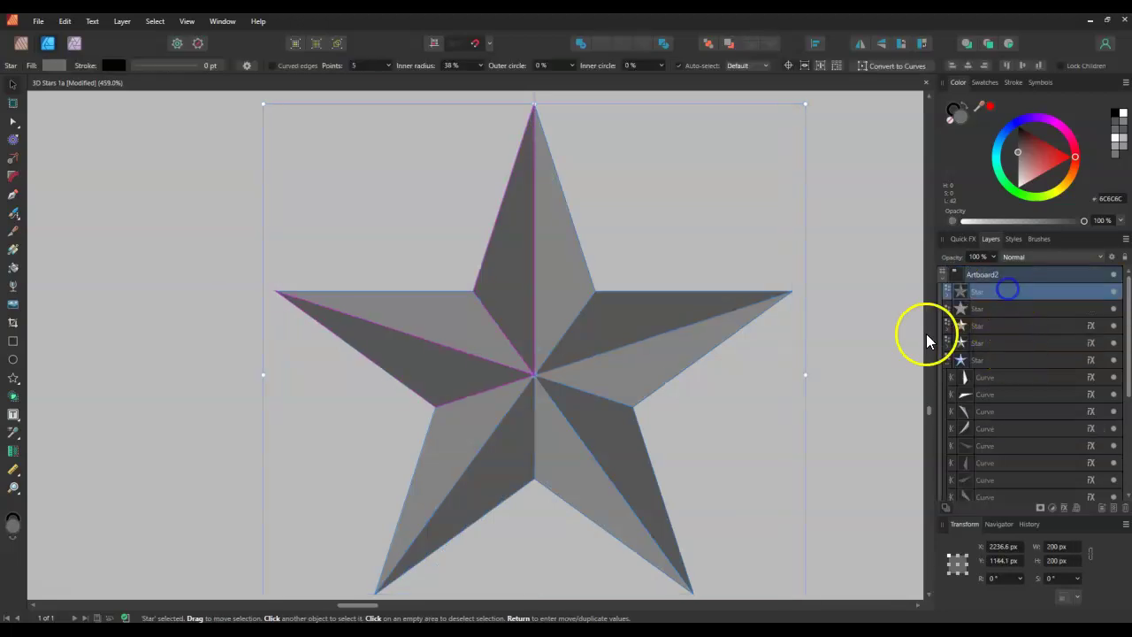
{"action": "left_click", "coordinate": [947, 293]}
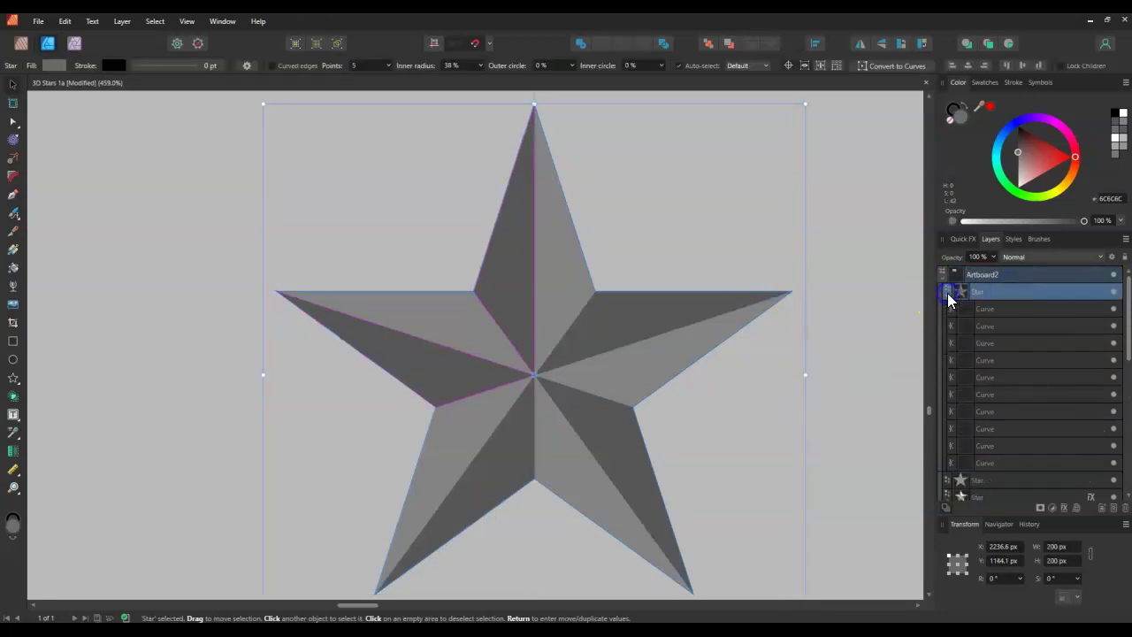
{"action": "left_click", "coordinate": [1029, 308]}
{"action": "left_click", "coordinate": [1018, 432]}
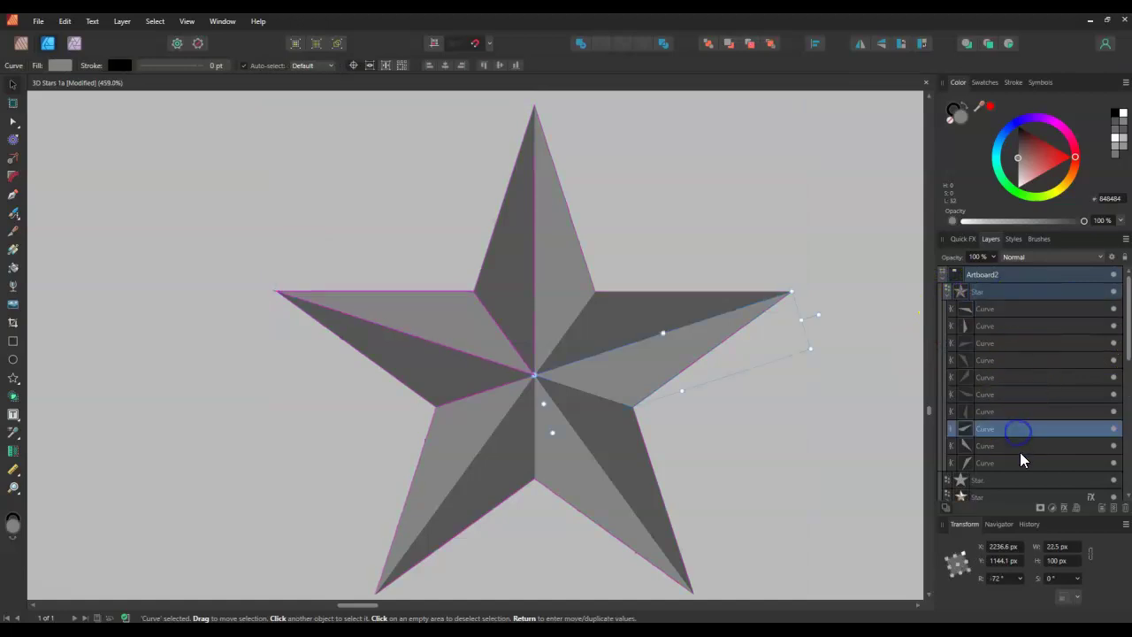
- Select three shading curves and move them higher in the Star layer stack
{"action": "left_click", "coordinate": [1018, 447], "text": "shift"}
{"action": "left_click", "coordinate": [1013, 462], "text": "shift"}
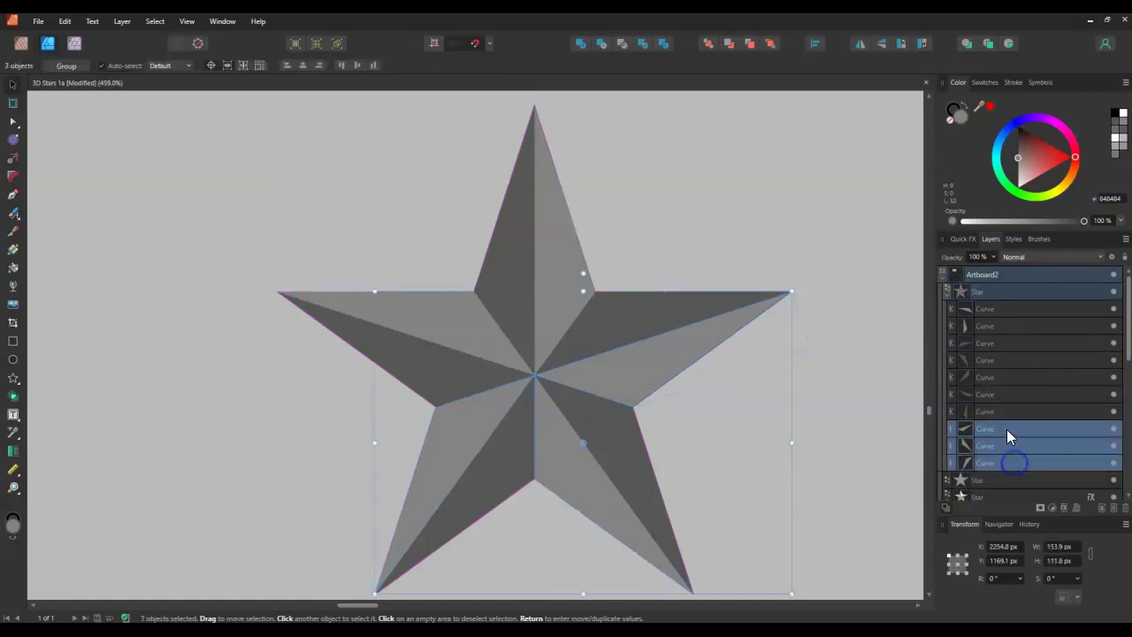
{"action": "left_click_drag", "start_coordinate": [1006, 429], "coordinate": [1003, 334]}
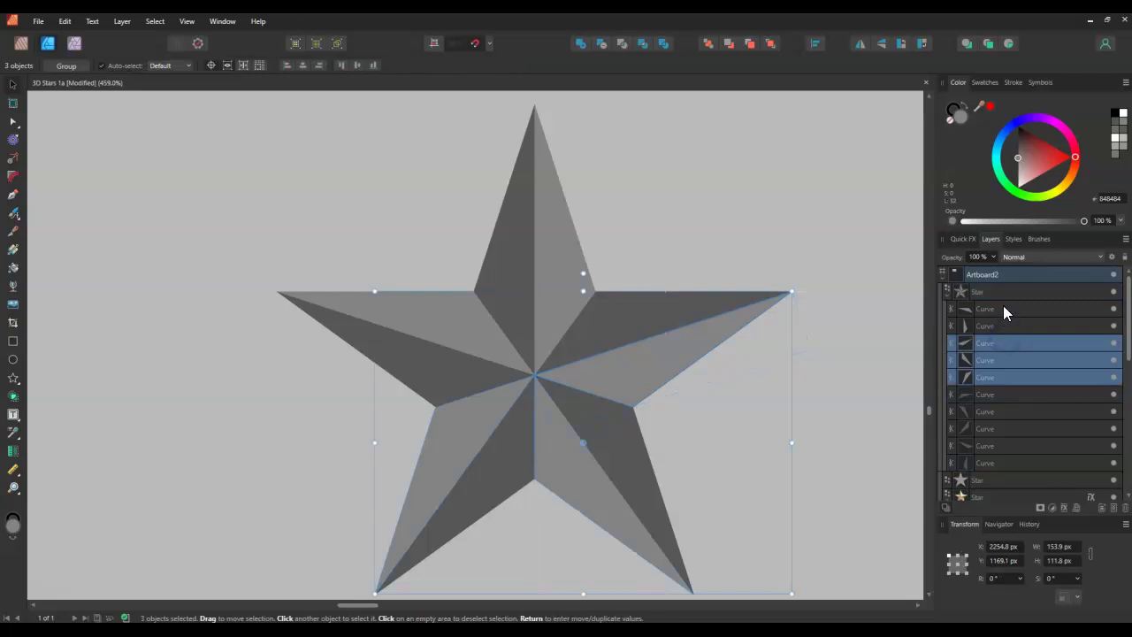
- Step through the nested curves and toggle visibility of five of them
{"action": "left_click", "coordinate": [1003, 309]}
{"action": "left_click", "coordinate": [1006, 375]}
{"action": "left_click", "coordinate": [1009, 358]}
{"action": "left_click", "coordinate": [1008, 343]}
{"action": "left_click", "coordinate": [1008, 325]}
{"action": "left_click", "coordinate": [1004, 309]}
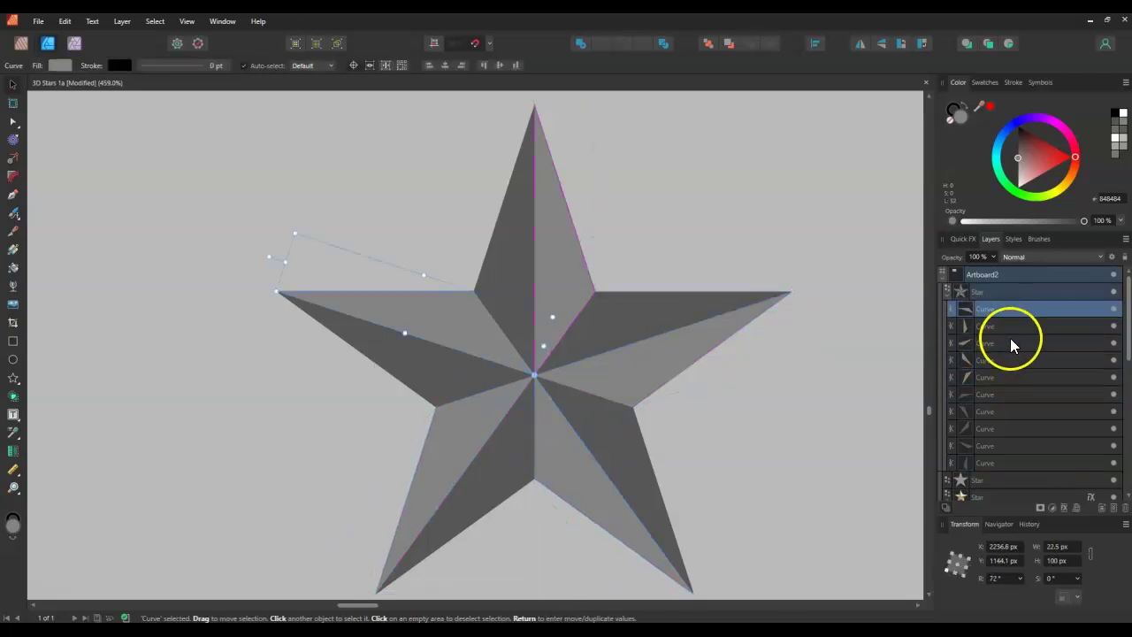
{"action": "left_click", "coordinate": [1010, 377], "text": "shift"}
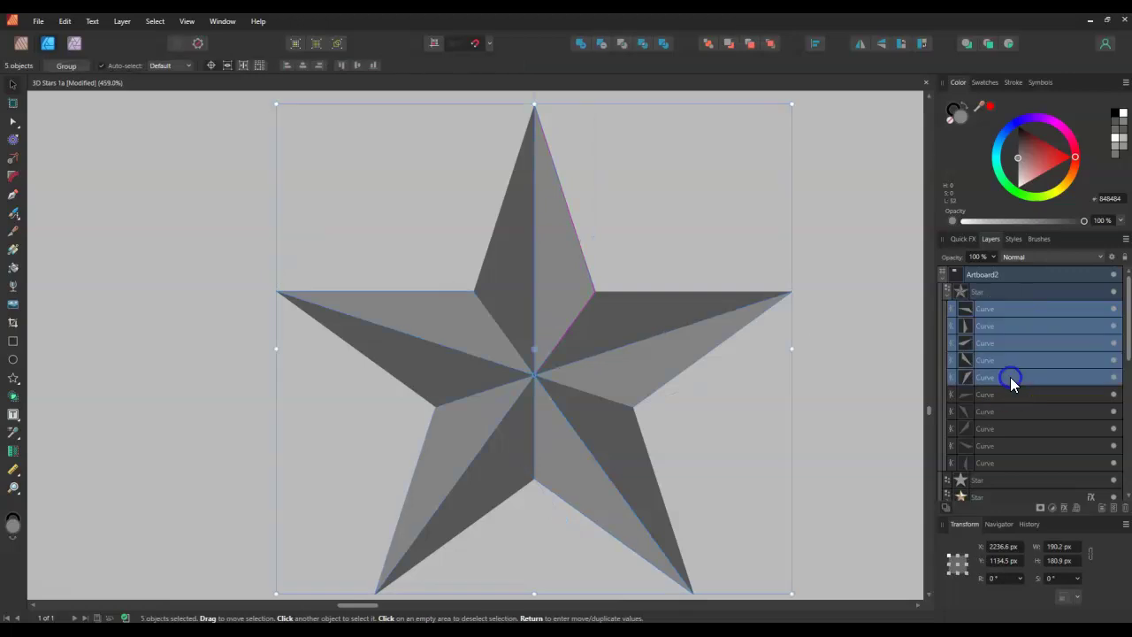
{"action": "left_click", "coordinate": [1113, 377]}
{"action": "left_click", "coordinate": [1023, 310]}
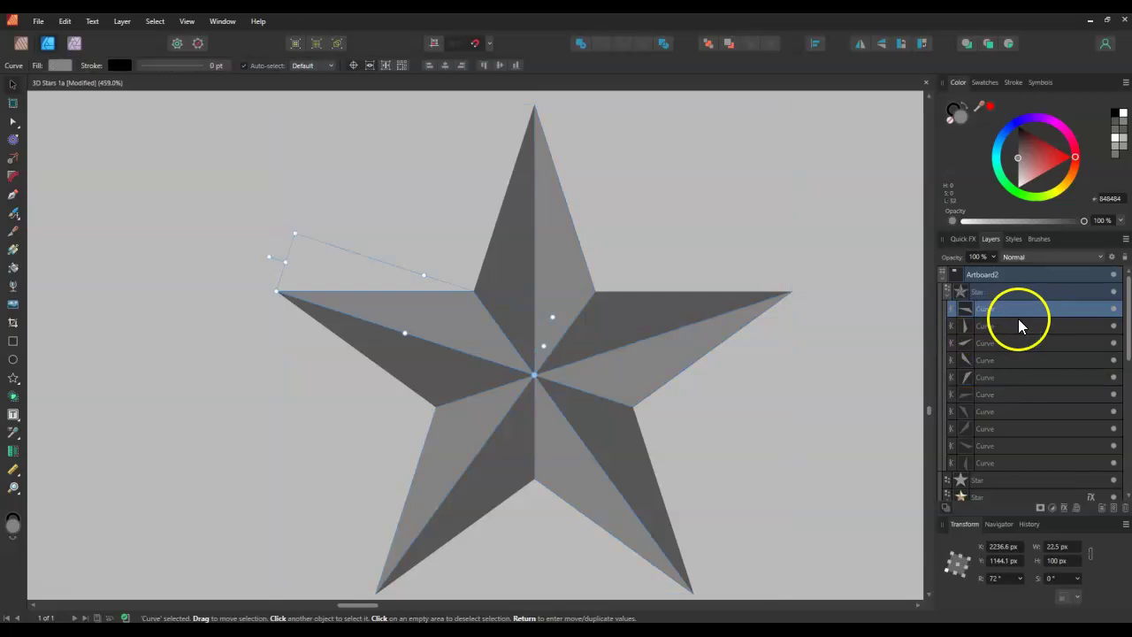
- Give the top-left arm's upper facet a linear white-to-dark-grey (313131) gradient with a 49% midpoint
{"action": "left_click", "coordinate": [59, 65]}
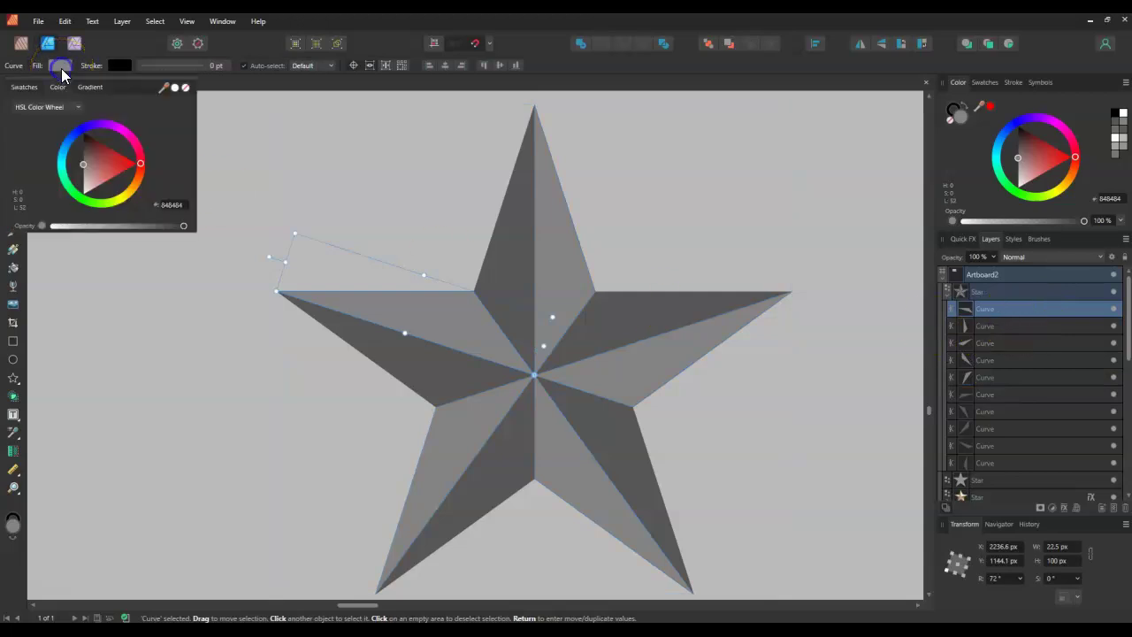
{"action": "left_click", "coordinate": [89, 88]}
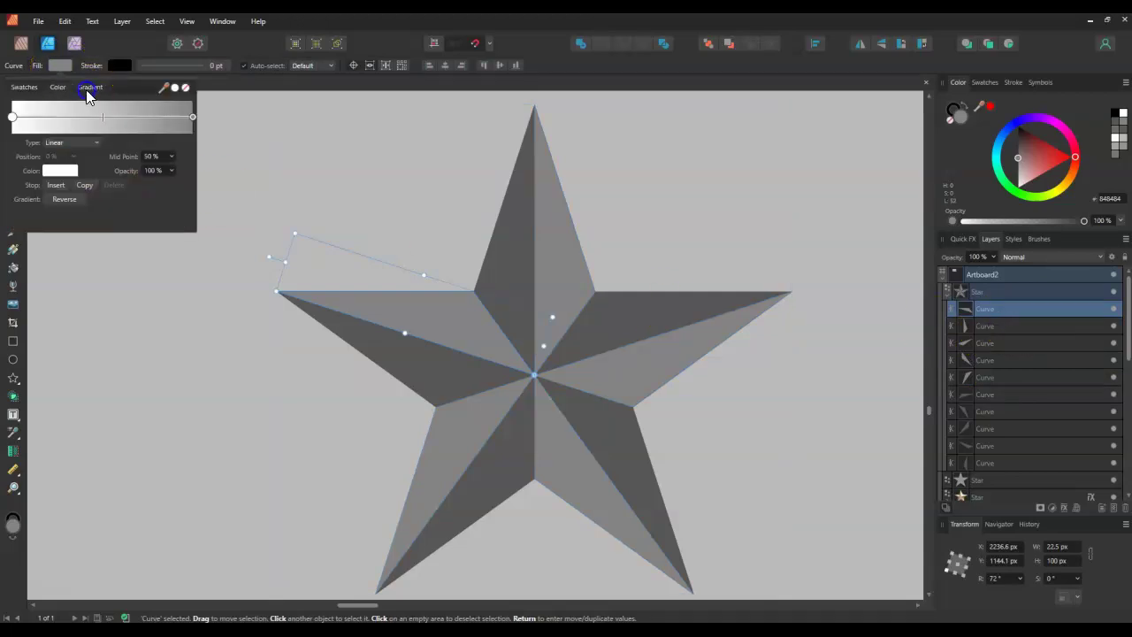
{"action": "mouse_move", "coordinate": [99, 115]}
{"action": "left_mouse_down"}
{"action": "mouse_move", "coordinate": [112, 117]}
{"action": "mouse_move", "coordinate": [100, 118]}
{"action": "left_mouse_up"}
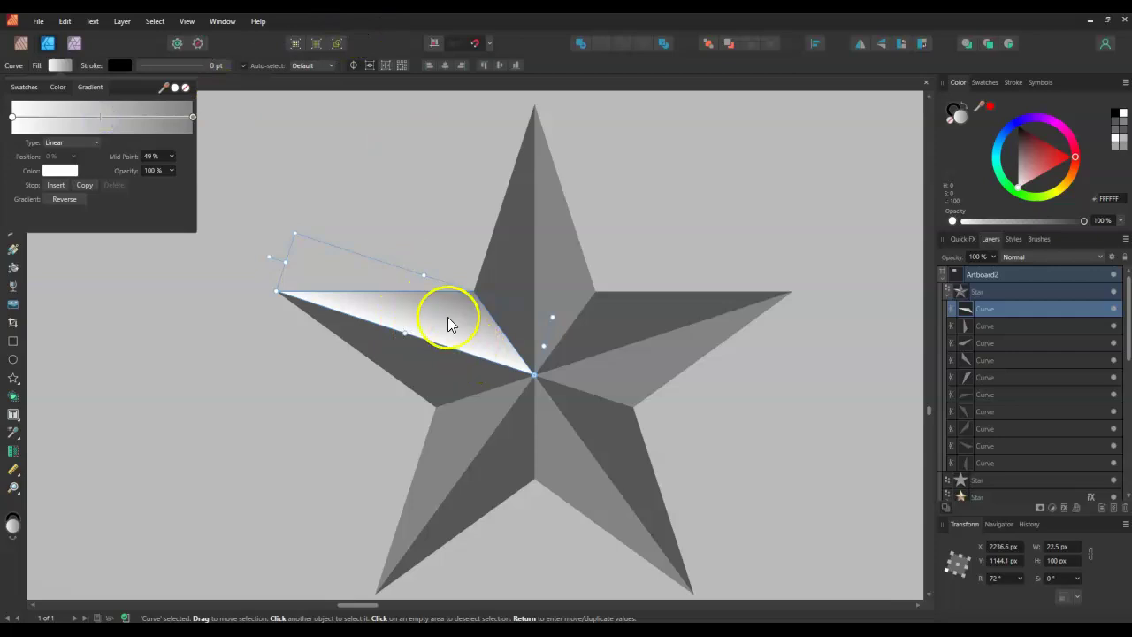
{"action": "left_click", "coordinate": [193, 117]}
{"action": "left_click", "coordinate": [59, 171]}
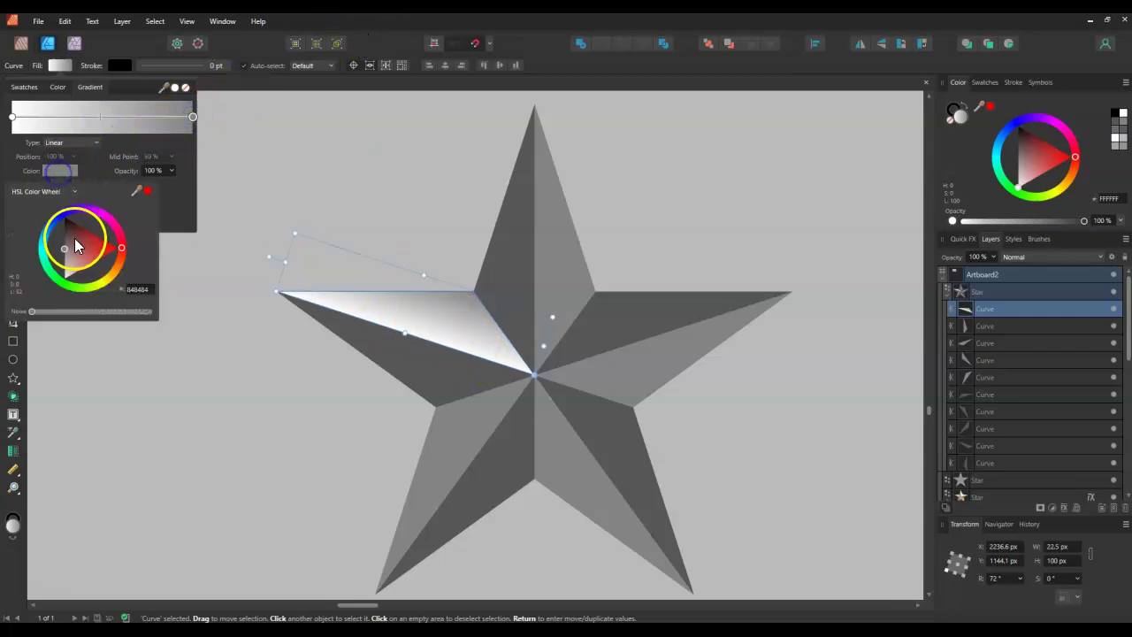
{"action": "left_click_drag", "start_coordinate": [74, 238], "coordinate": [58, 228]}
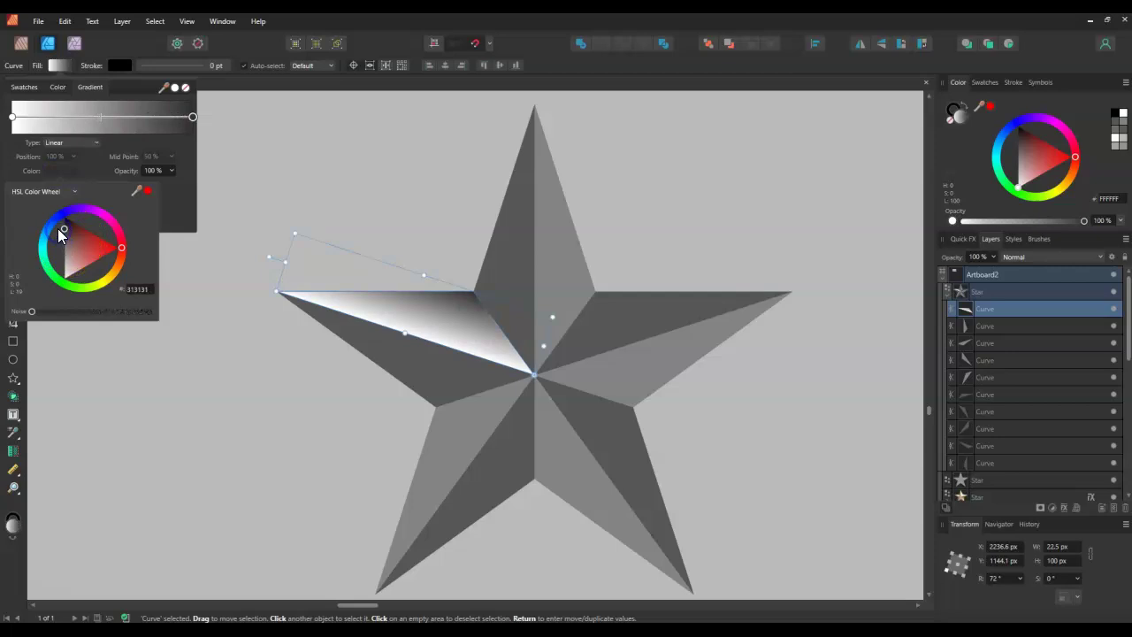
{"action": "left_click", "coordinate": [366, 25]}
{"action": "left_click", "coordinate": [374, 26]}
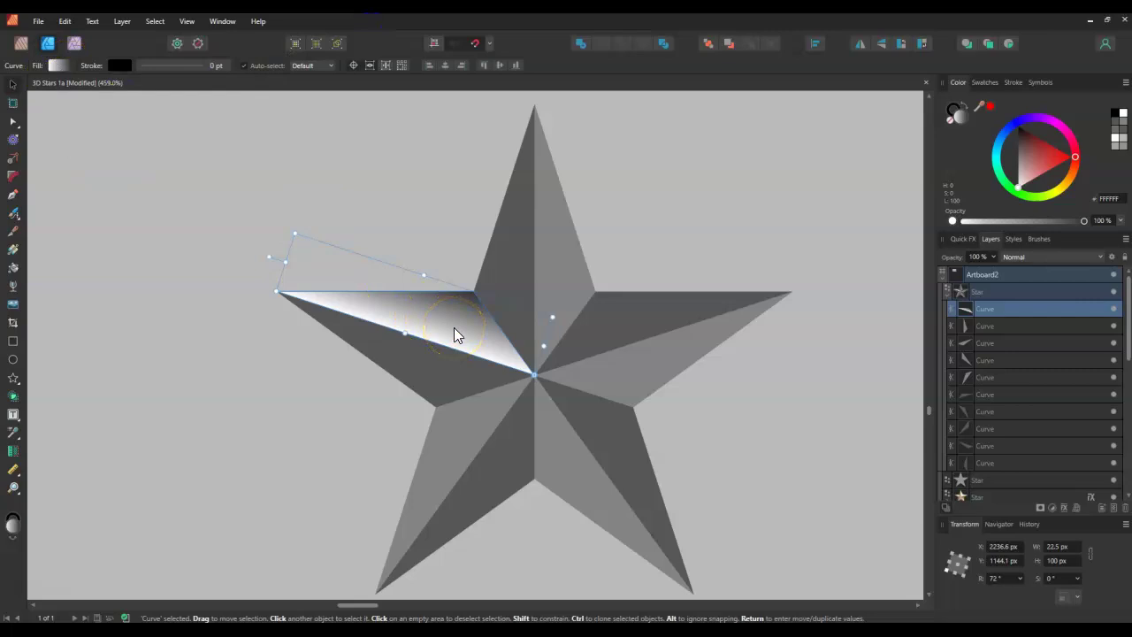
- Use the Style Picker to copy the white gradient onto one facet of each other arm
{"action": "left_click", "coordinate": [12, 434]}
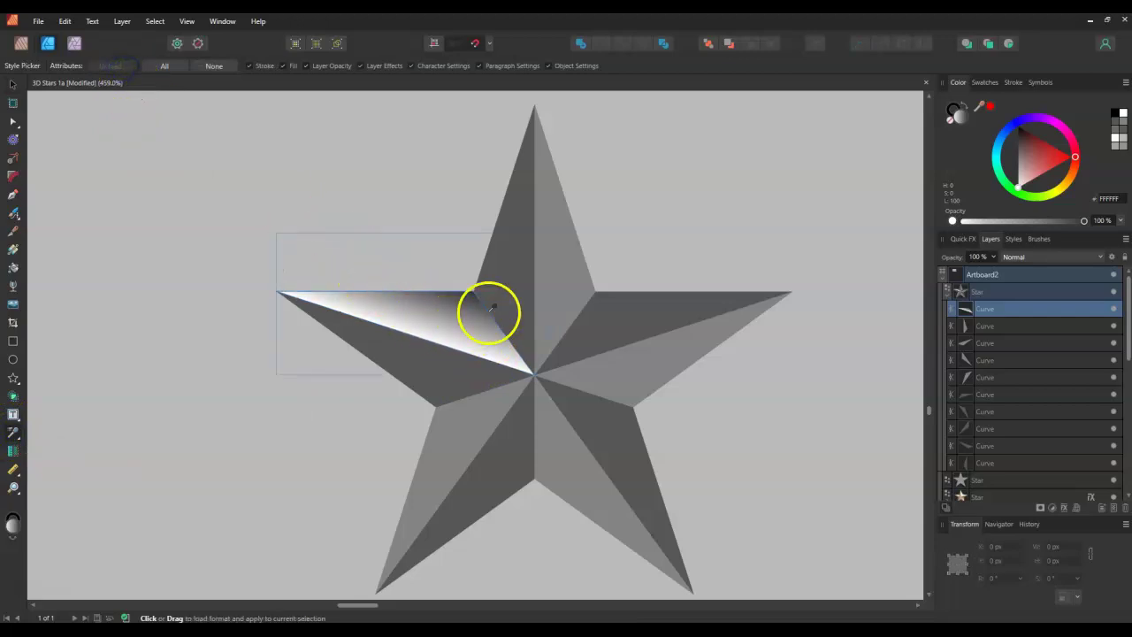
{"action": "left_click", "coordinate": [425, 305]}
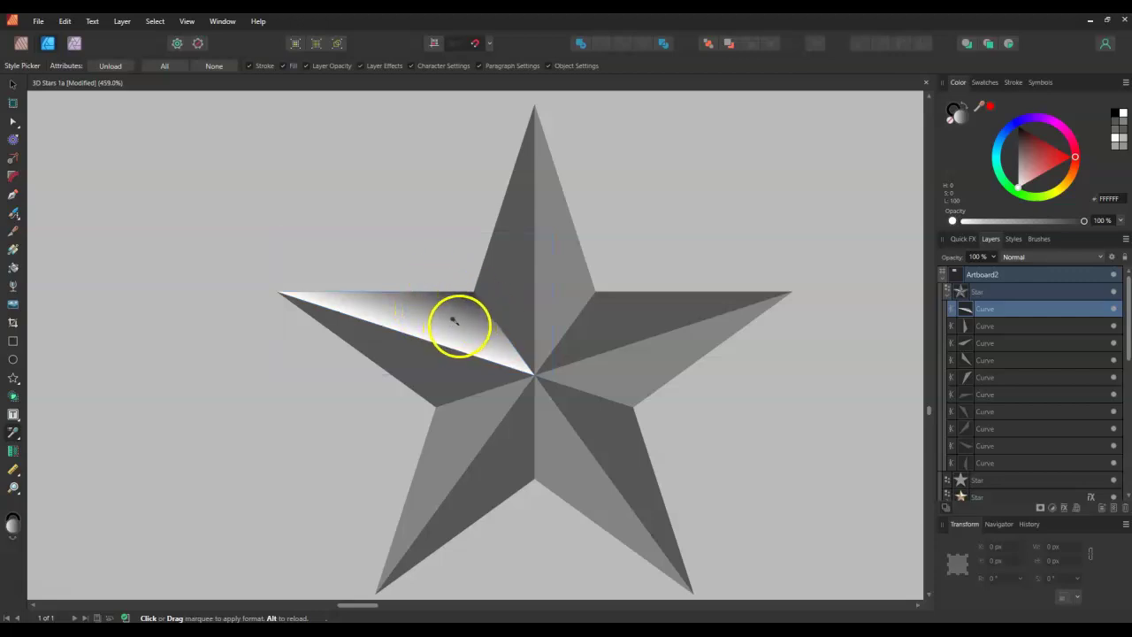
{"action": "left_click", "coordinate": [473, 435]}
{"action": "left_click", "coordinate": [556, 453]}
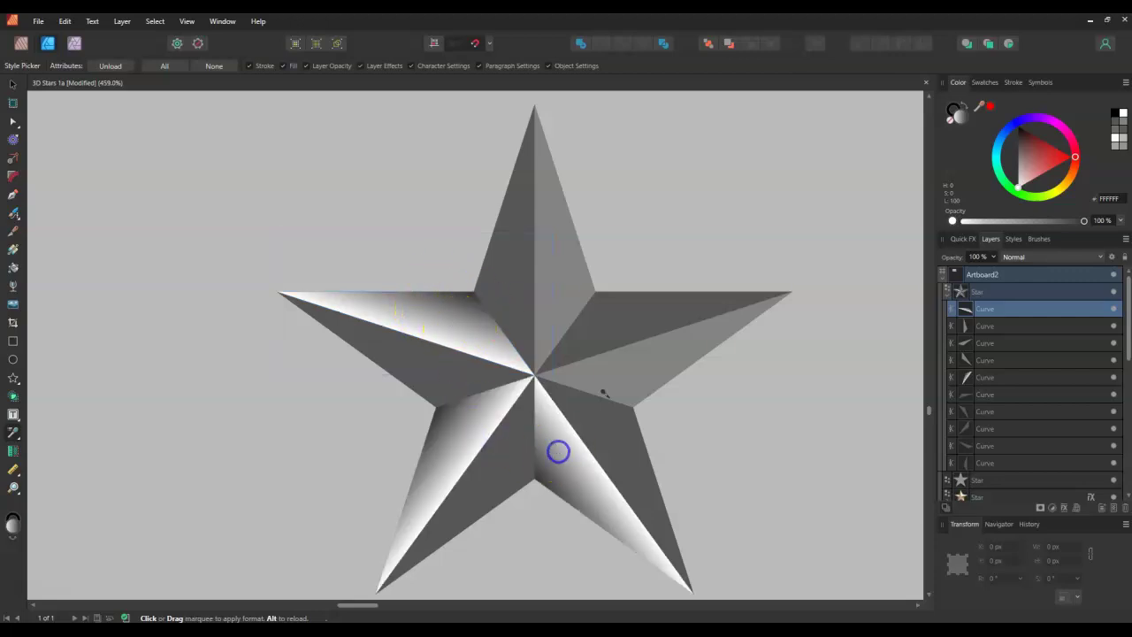
{"action": "left_click", "coordinate": [635, 359]}
{"action": "left_click", "coordinate": [559, 286]}
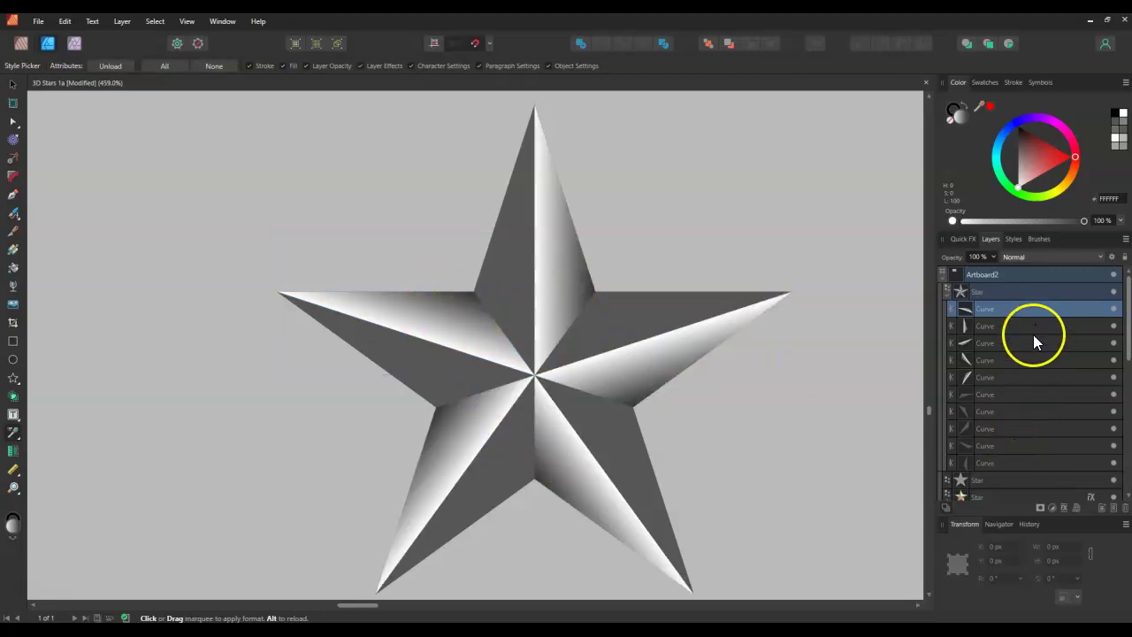
- Select facet Curve layers in the Layers panel, ending with a single facet layer selected
{"action": "left_click", "coordinate": [1015, 398]}
{"action": "left_click", "coordinate": [1012, 463], "text": "shift"}
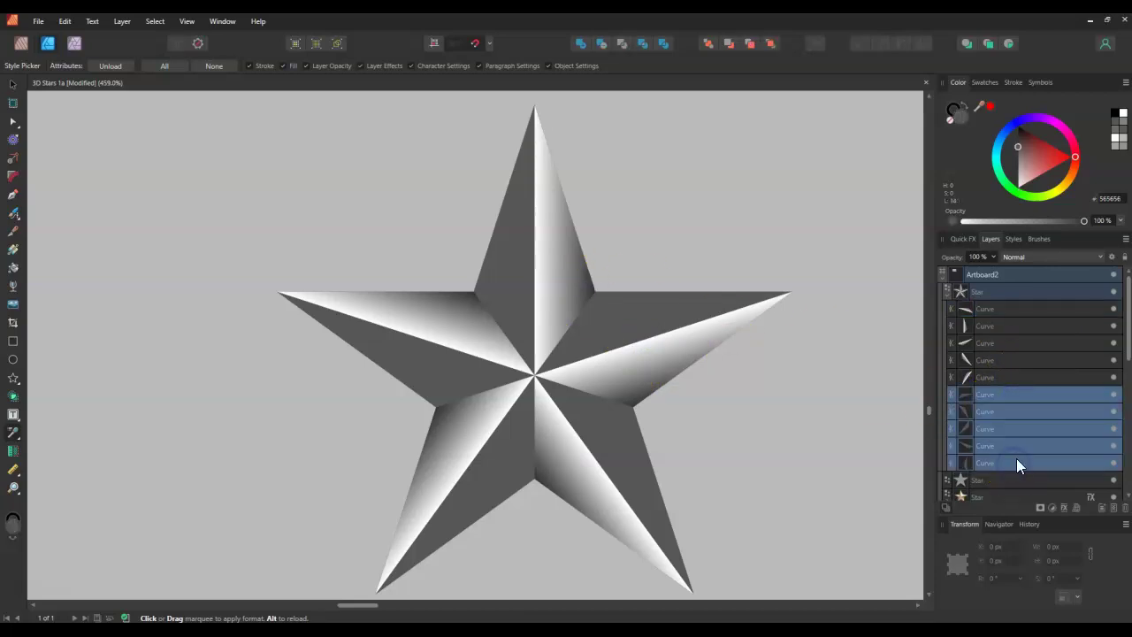
{"action": "left_click", "coordinate": [1016, 398]}
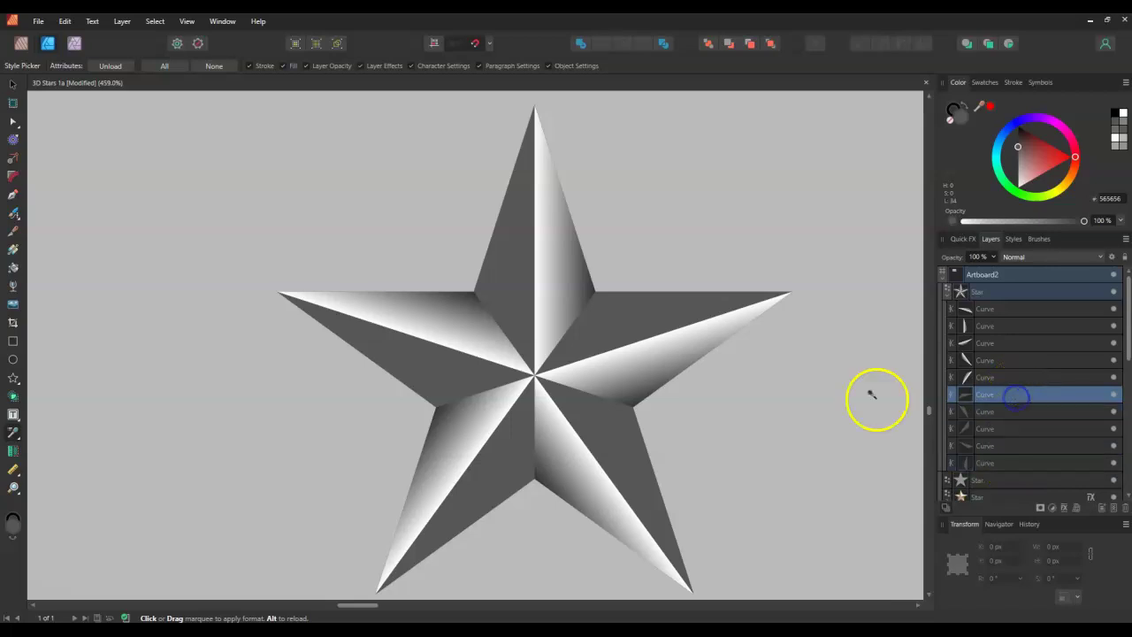
- Select the right arm's upper facet Curve and give it a gradient fill with a shifted midpoint
{"action": "left_click", "coordinate": [1011, 398]}
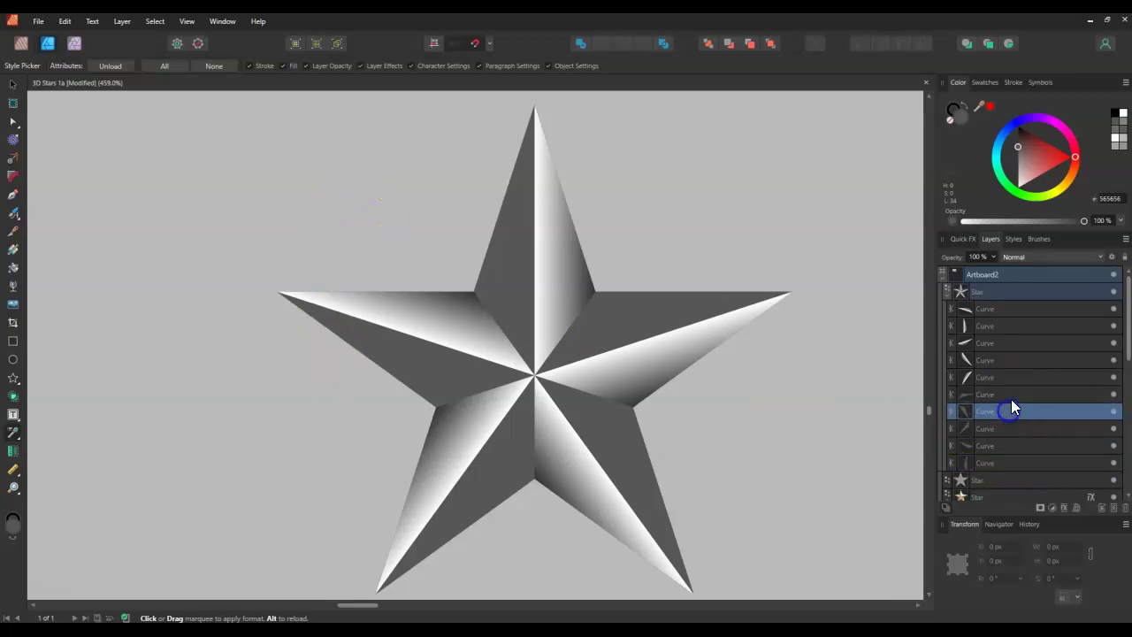
{"action": "left_click", "coordinate": [1113, 395]}
{"action": "left_click", "coordinate": [1114, 395]}
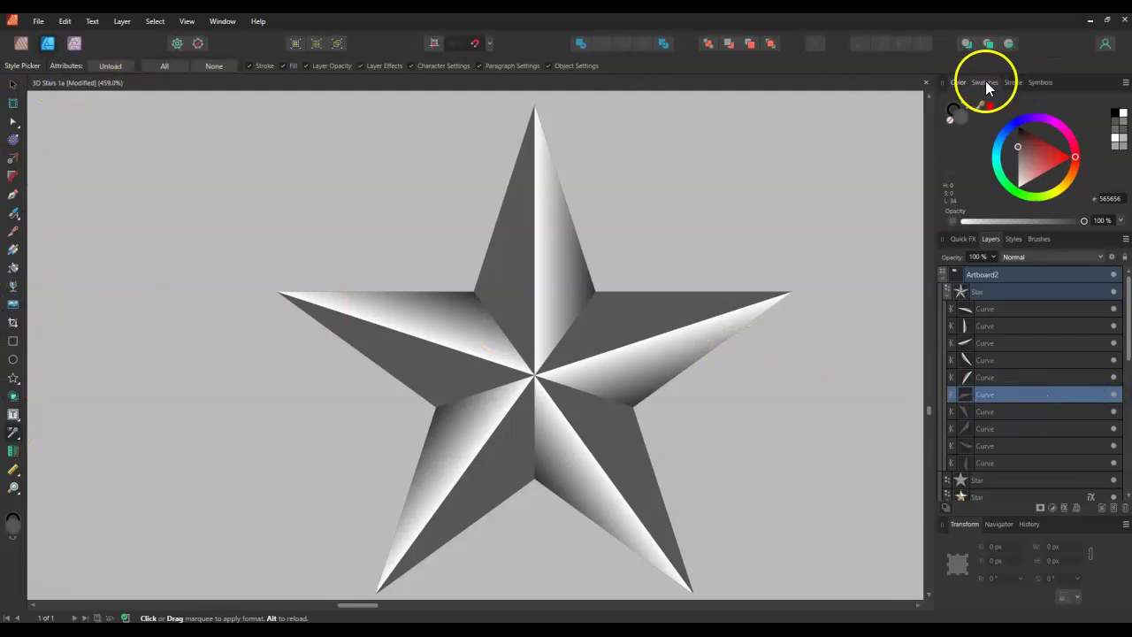
{"action": "left_click", "coordinate": [13, 84]}
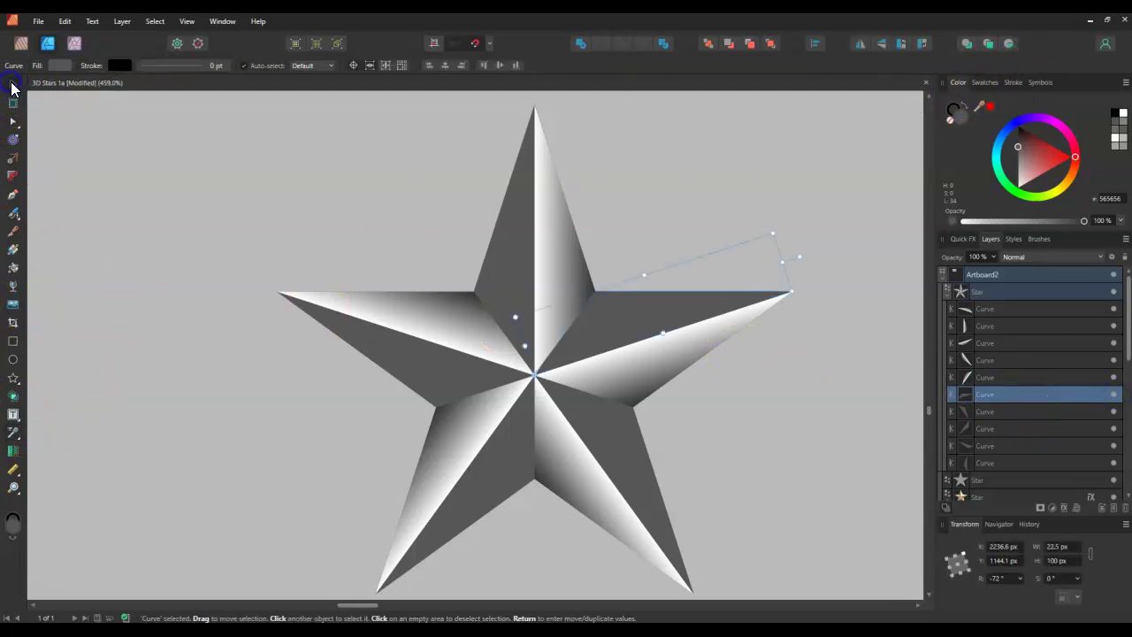
{"action": "left_click", "coordinate": [56, 64]}
{"action": "left_click", "coordinate": [90, 87]}
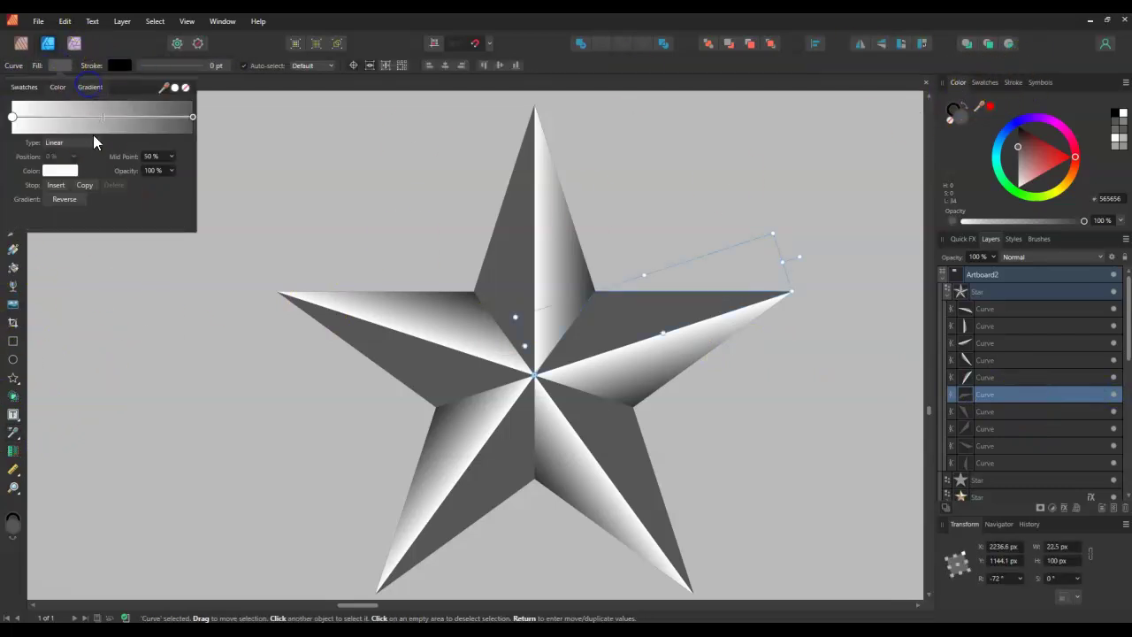
{"action": "mouse_move", "coordinate": [103, 116]}
{"action": "left_mouse_down"}
{"action": "mouse_move", "coordinate": [35, 118]}
{"action": "mouse_move", "coordinate": [89, 121]}
{"action": "left_mouse_up"}
- Set the gradient's left stop to grey 878787 and right stop to black 000000, then deselect
{"action": "left_click", "coordinate": [193, 116]}
{"action": "left_click", "coordinate": [12, 116]}
{"action": "left_click", "coordinate": [59, 169]}
{"action": "mouse_move", "coordinate": [65, 262]}
{"action": "left_mouse_down"}
{"action": "mouse_move", "coordinate": [67, 244]}
{"action": "mouse_move", "coordinate": [55, 250]}
{"action": "left_mouse_up"}
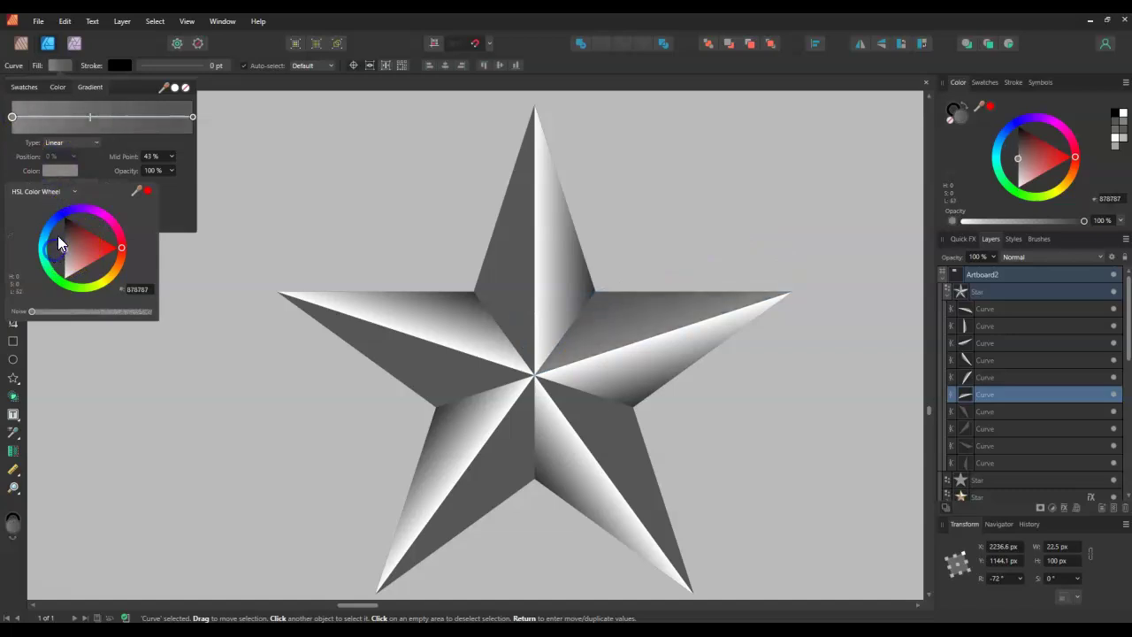
{"action": "left_click", "coordinate": [192, 117]}
{"action": "left_click", "coordinate": [68, 171]}
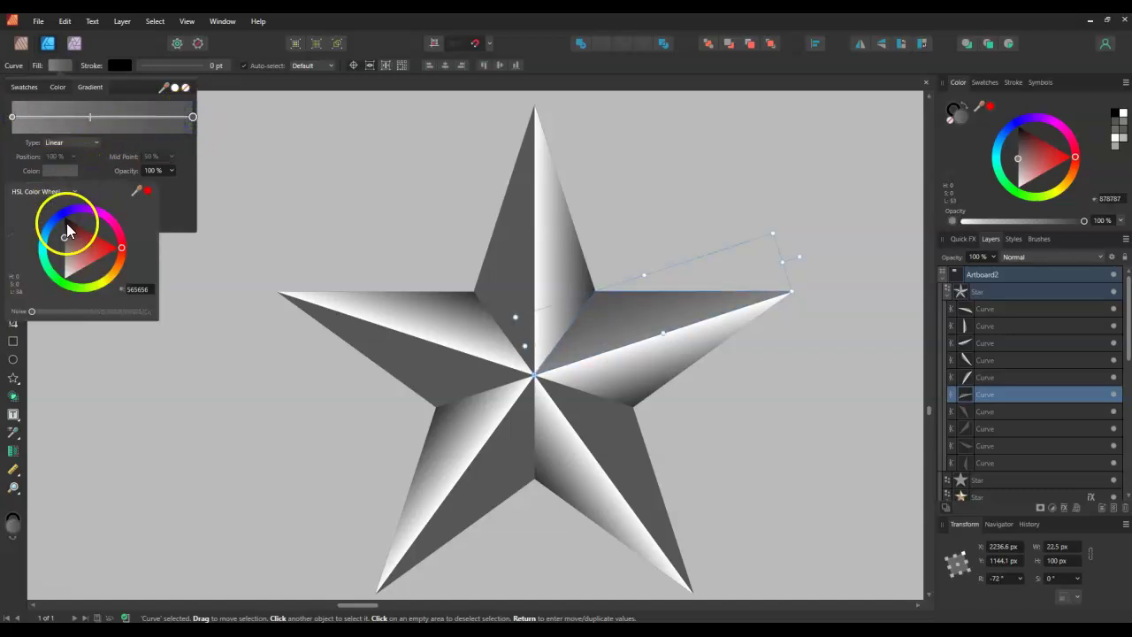
{"action": "left_click_drag", "start_coordinate": [69, 230], "coordinate": [58, 219]}
{"action": "left_click", "coordinate": [161, 357]}
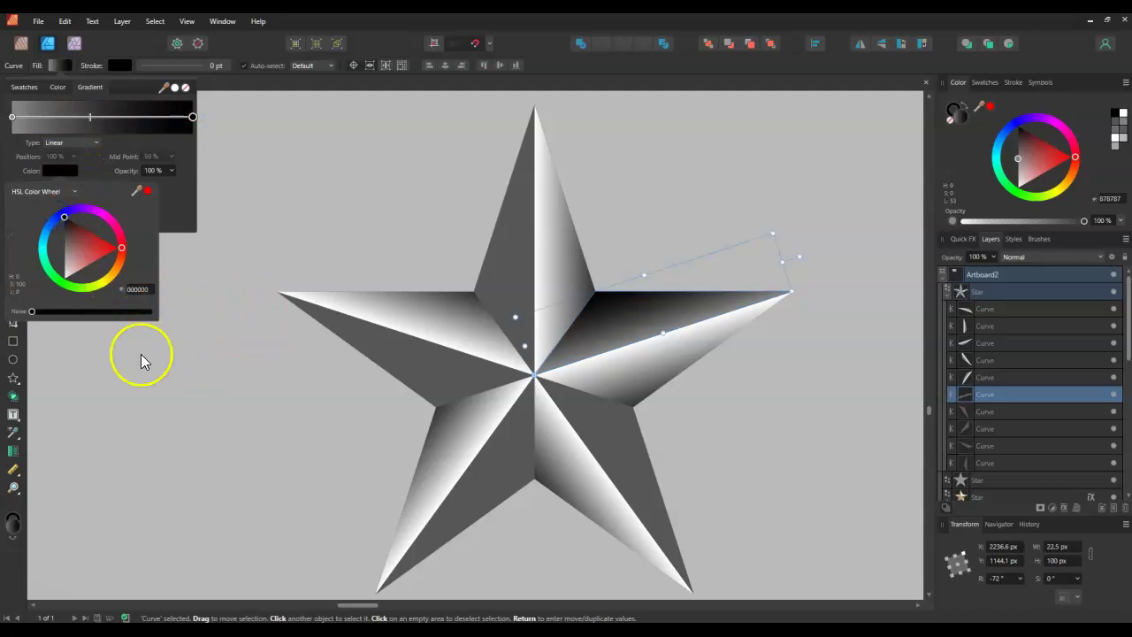
{"action": "left_click", "coordinate": [125, 428]}
- Copy the grey-to-black gradient from the right arm facet onto the darker facet of every arm
{"action": "left_click", "coordinate": [15, 432]}
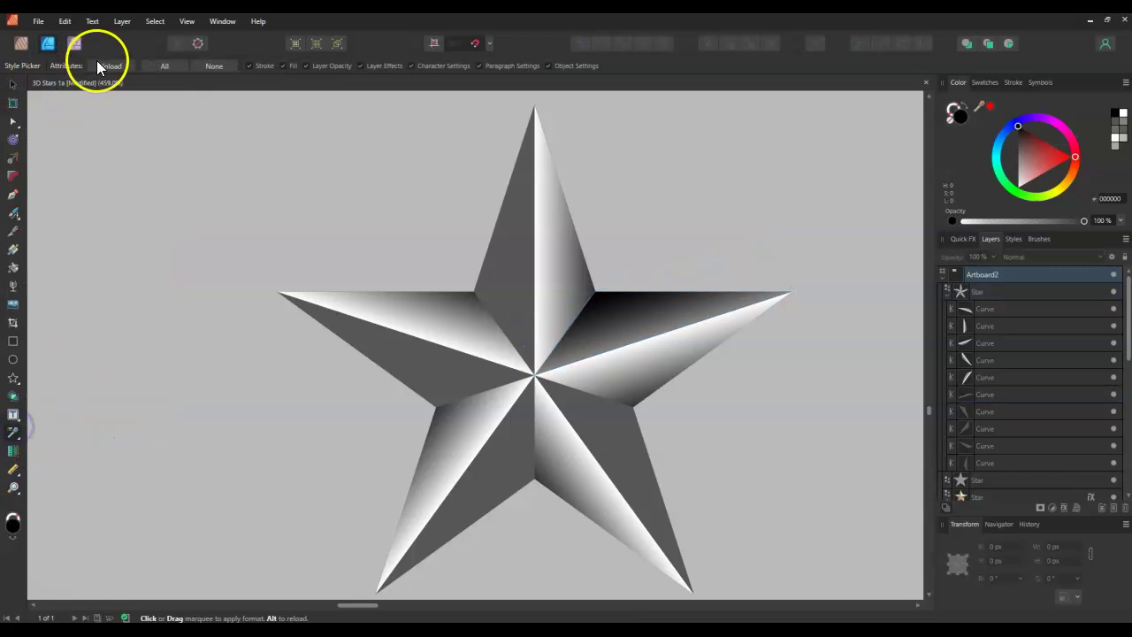
{"action": "left_click", "coordinate": [617, 298]}
{"action": "left_click", "coordinate": [505, 253]}
{"action": "left_click", "coordinate": [434, 336]}
{"action": "left_click", "coordinate": [510, 458]}
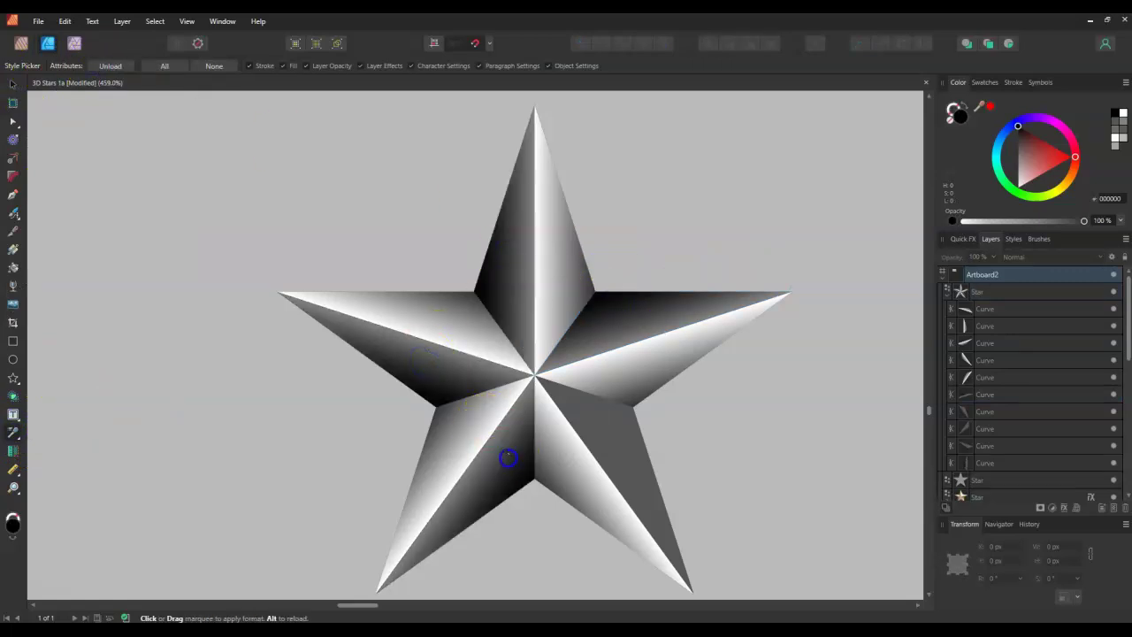
{"action": "left_click", "coordinate": [598, 428]}
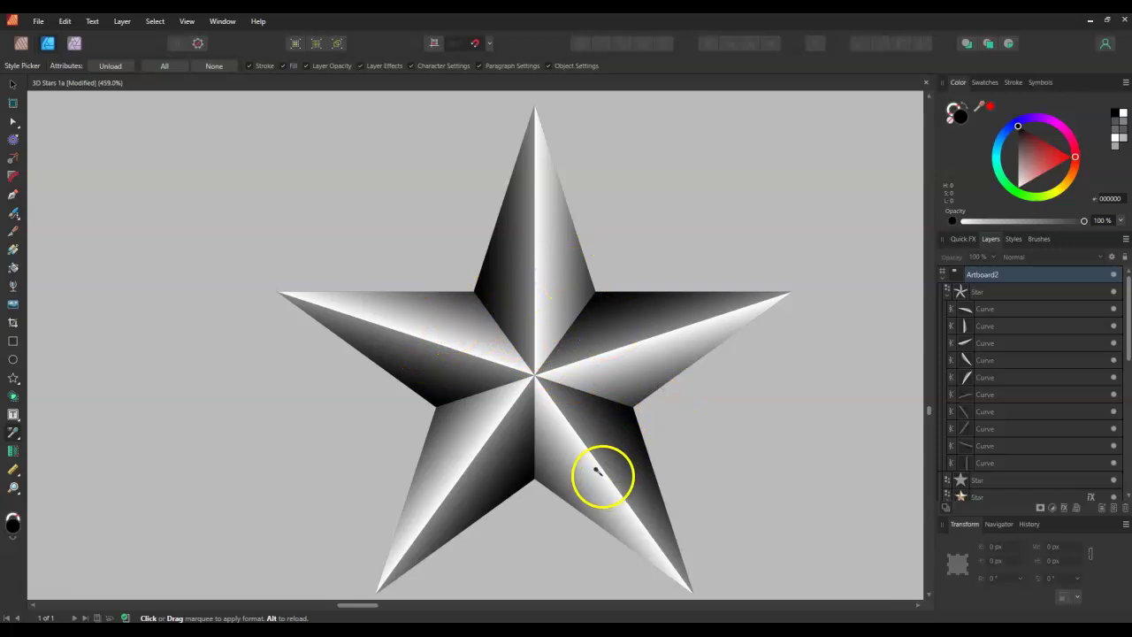
{"action": "scroll", "coordinate": [681, 438], "scroll_direction": "down", "scroll_amount": 2}
{"action": "scroll", "coordinate": [587, 473], "scroll_direction": "up", "scroll_amount": 2}
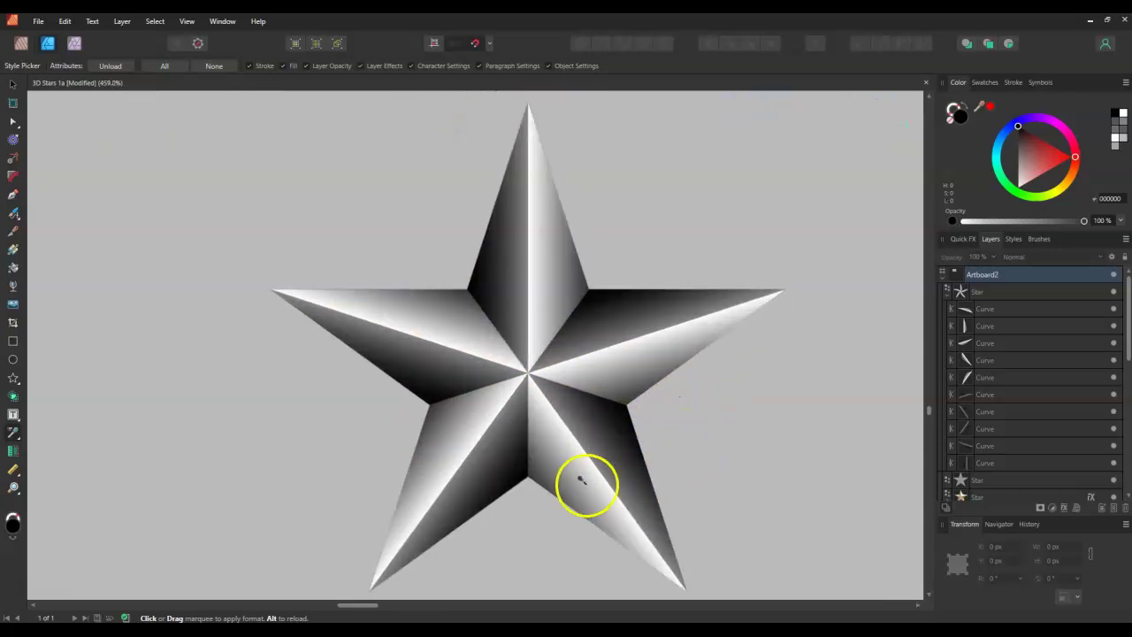
{"action": "left_click", "coordinate": [552, 448]}
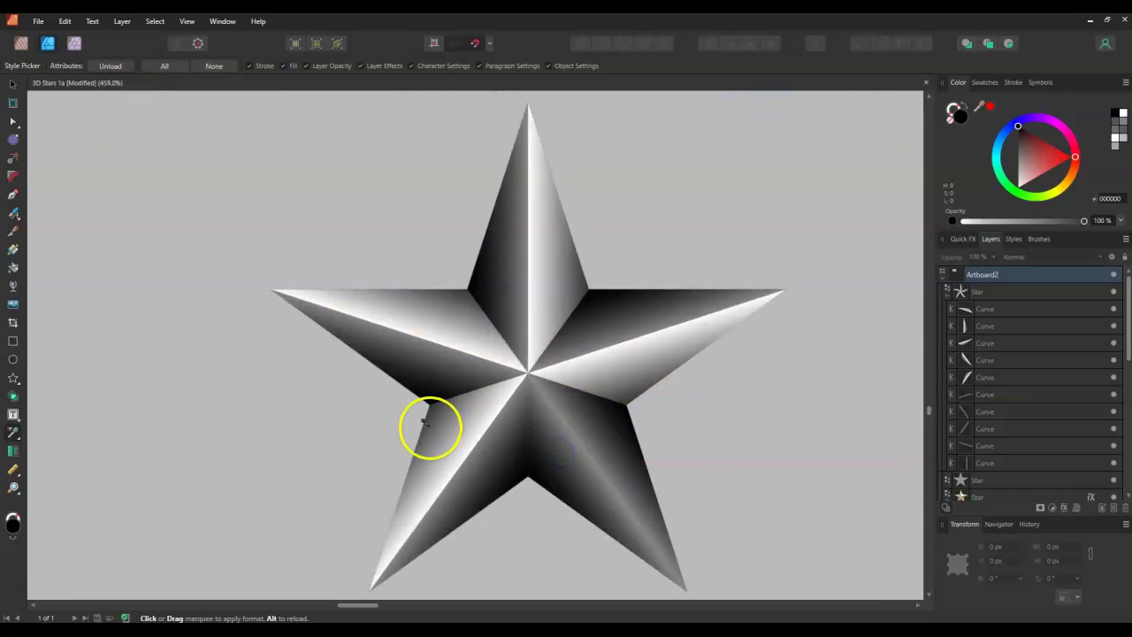
{"action": "left_click", "coordinate": [426, 425]}
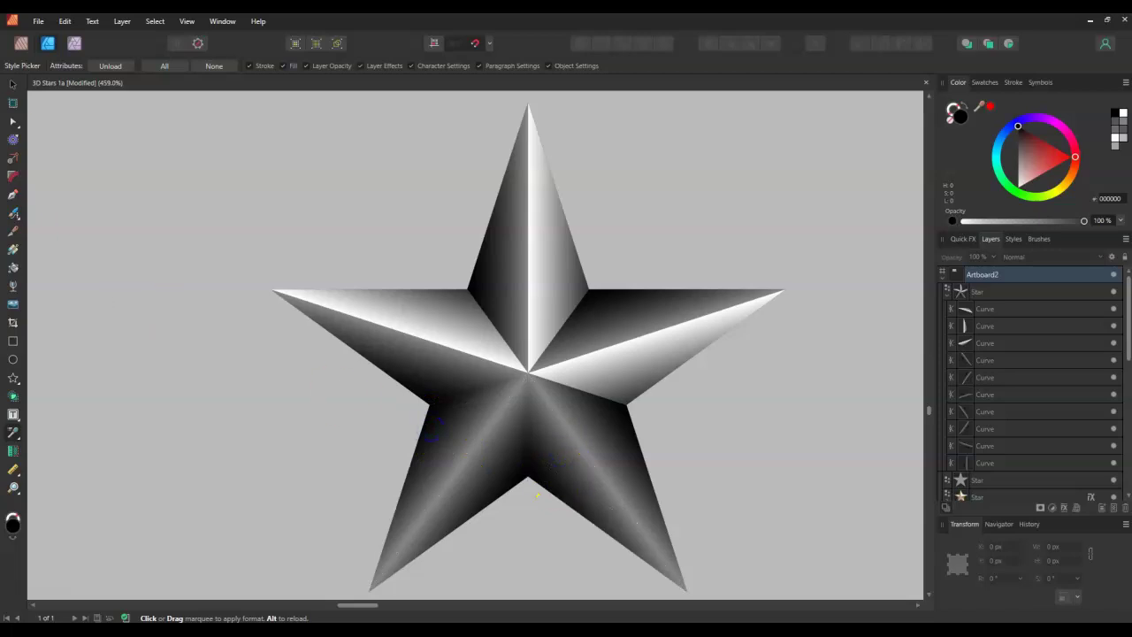
{"action": "left_click", "coordinate": [622, 368]}
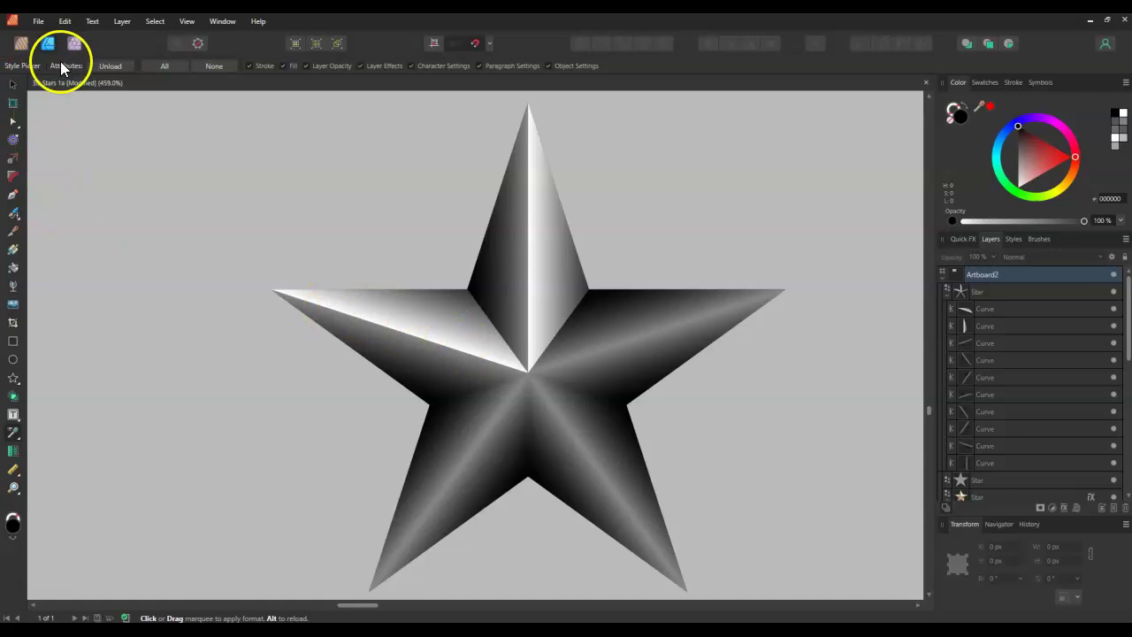
- Unload the style, load the white gradient and reapply it to the bright facets it replaced
{"action": "left_click", "coordinate": [105, 67]}
{"action": "left_click", "coordinate": [447, 331]}
{"action": "left_click", "coordinate": [604, 307]}
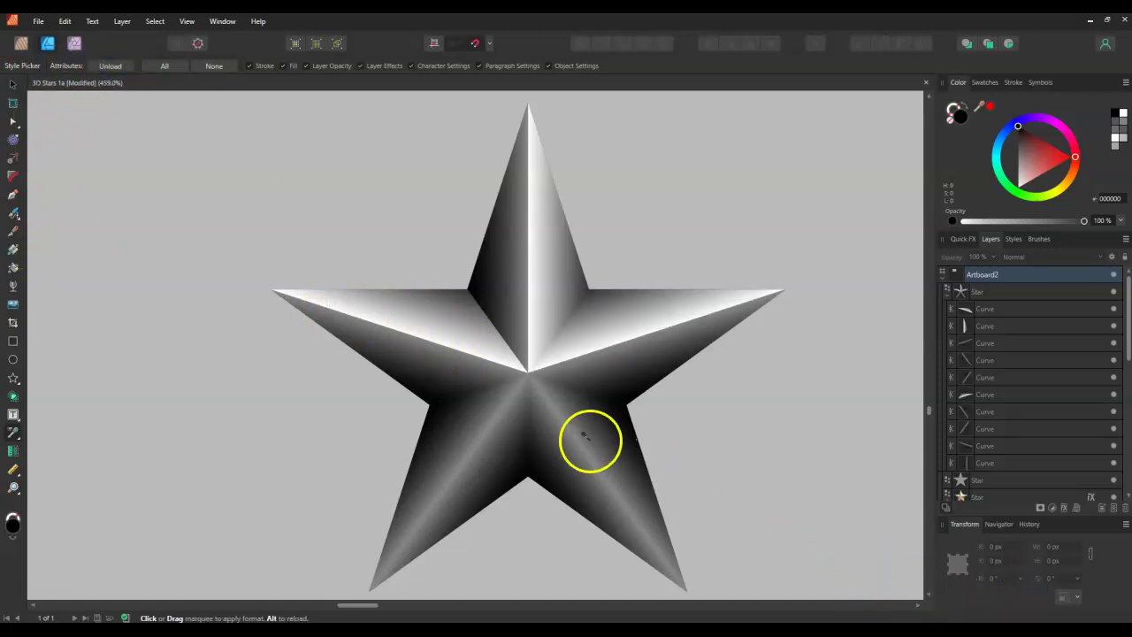
{"action": "left_click", "coordinate": [586, 436]}
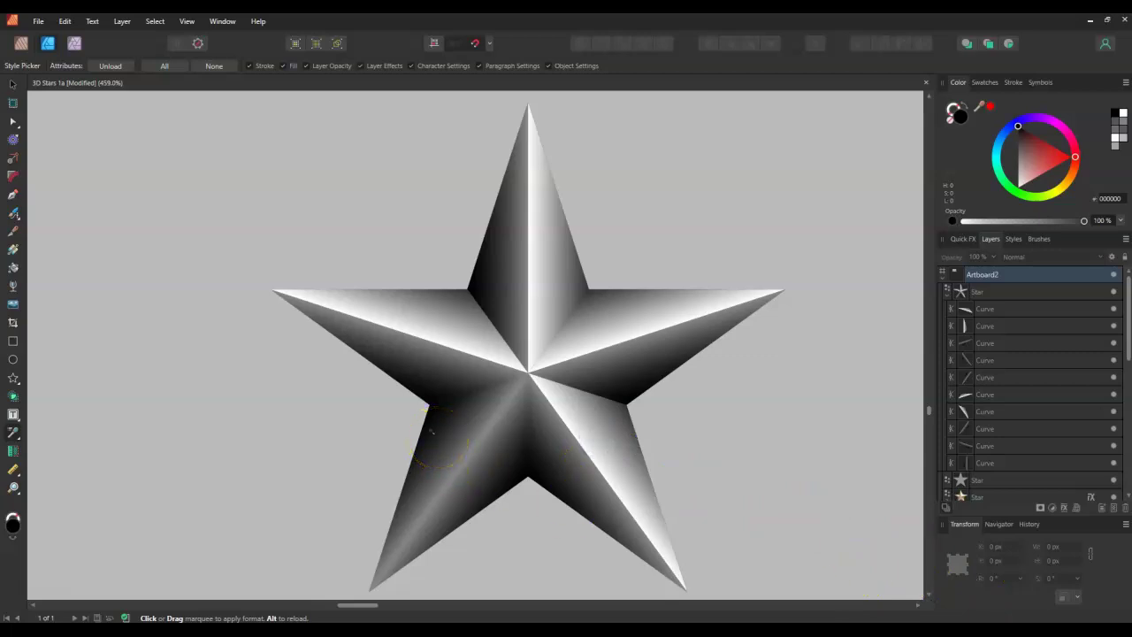
{"action": "left_click", "coordinate": [431, 431]}
{"action": "scroll", "coordinate": [278, 450], "scroll_direction": "down", "scroll_amount": 3}
{"action": "scroll", "coordinate": [334, 489], "scroll_direction": "up", "scroll_amount": 3}
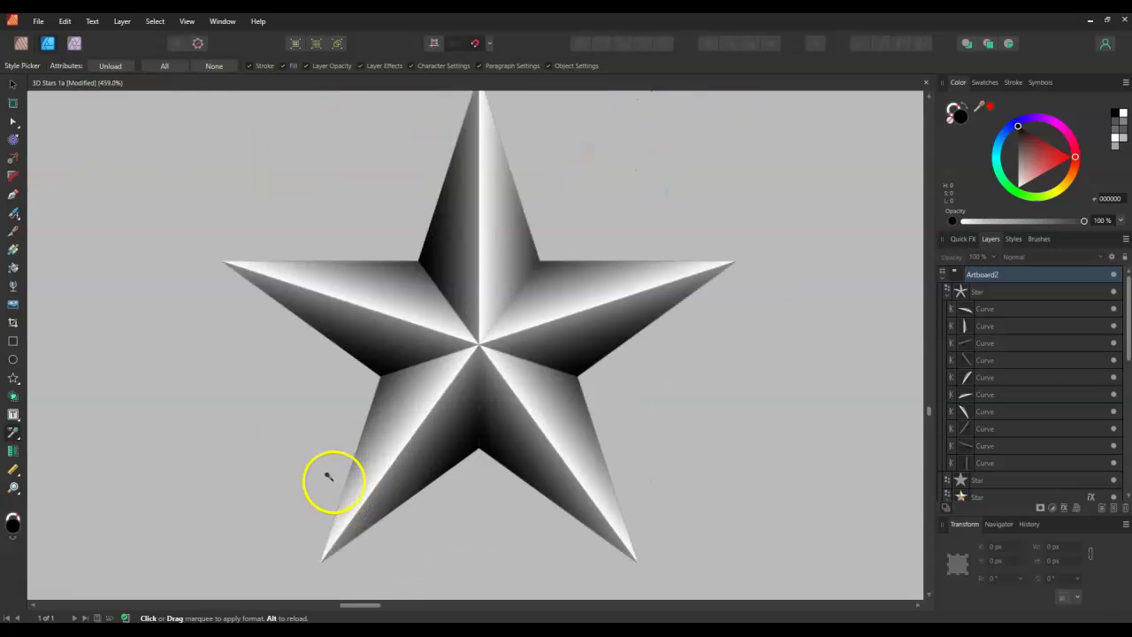
{"action": "scroll", "coordinate": [380, 446], "scroll_direction": "up", "scroll_amount": 1}
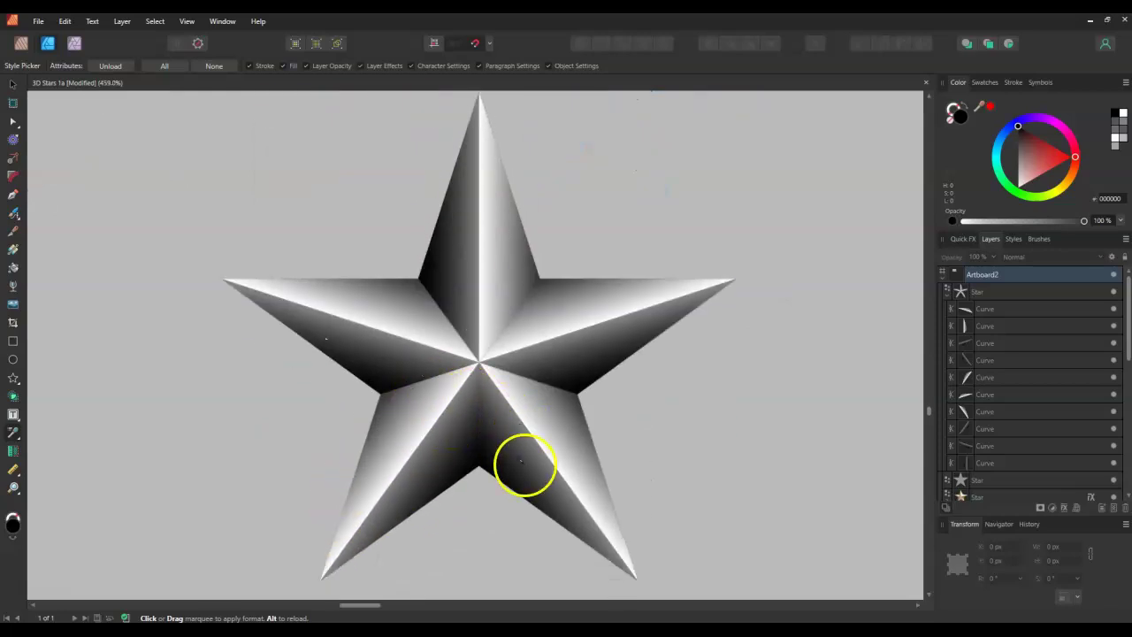
{"action": "scroll", "coordinate": [496, 476], "scroll_direction": "down", "scroll_amount": 1}
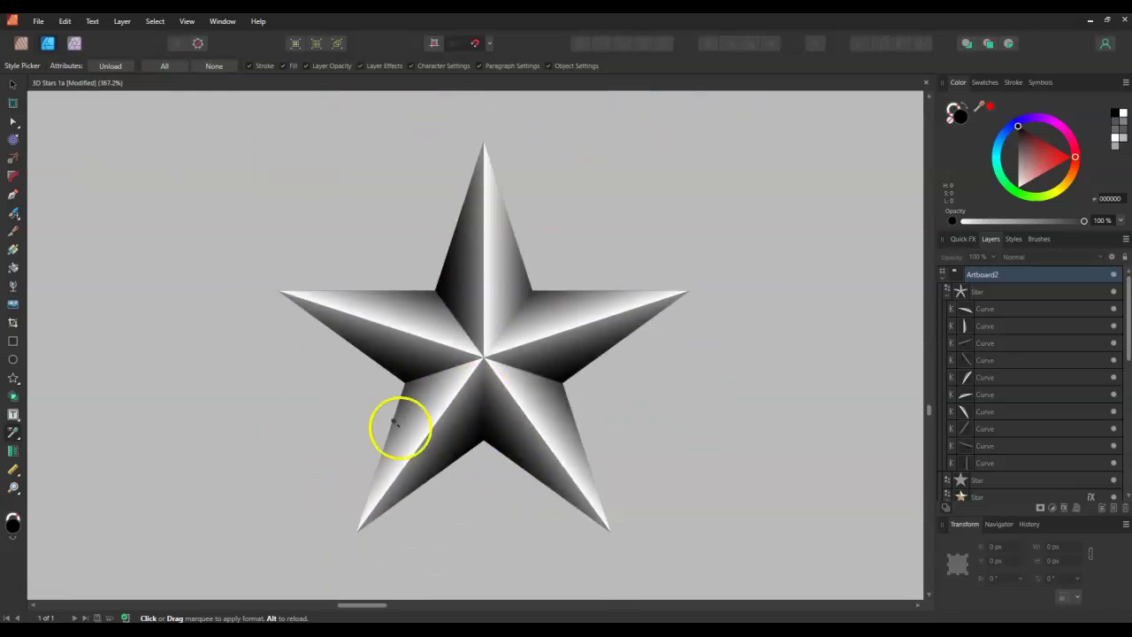
- Select all ten facet Curve layers of the star in the Layers panel
{"action": "left_click", "coordinate": [1022, 291]}
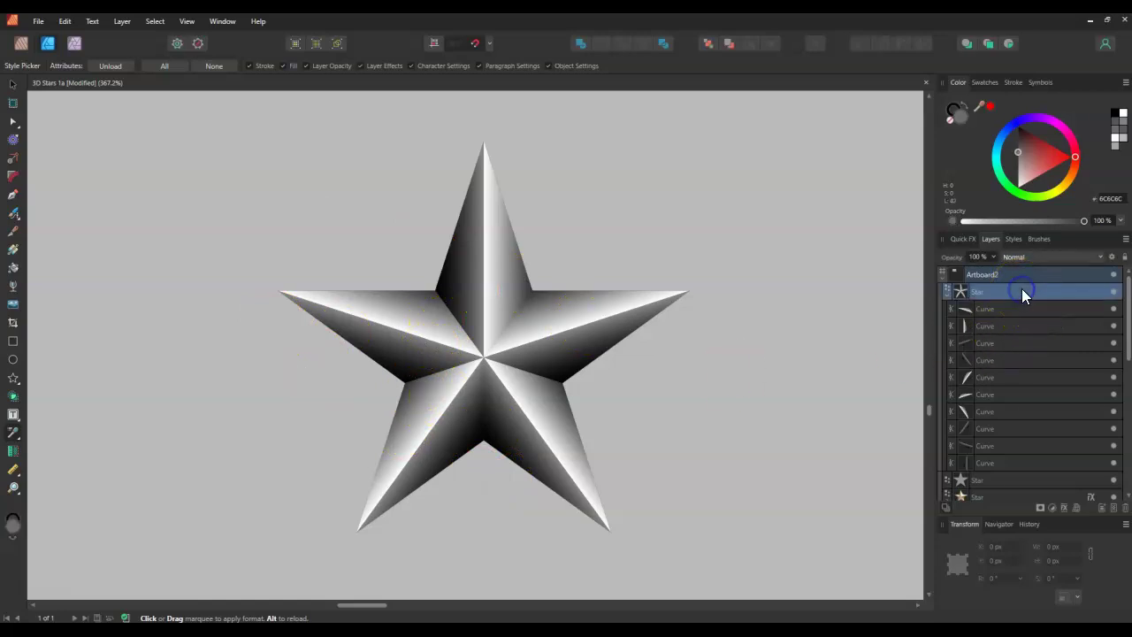
{"action": "left_click_drag", "start_coordinate": [962, 285], "coordinate": [964, 243]}
{"action": "left_click", "coordinate": [960, 241]}
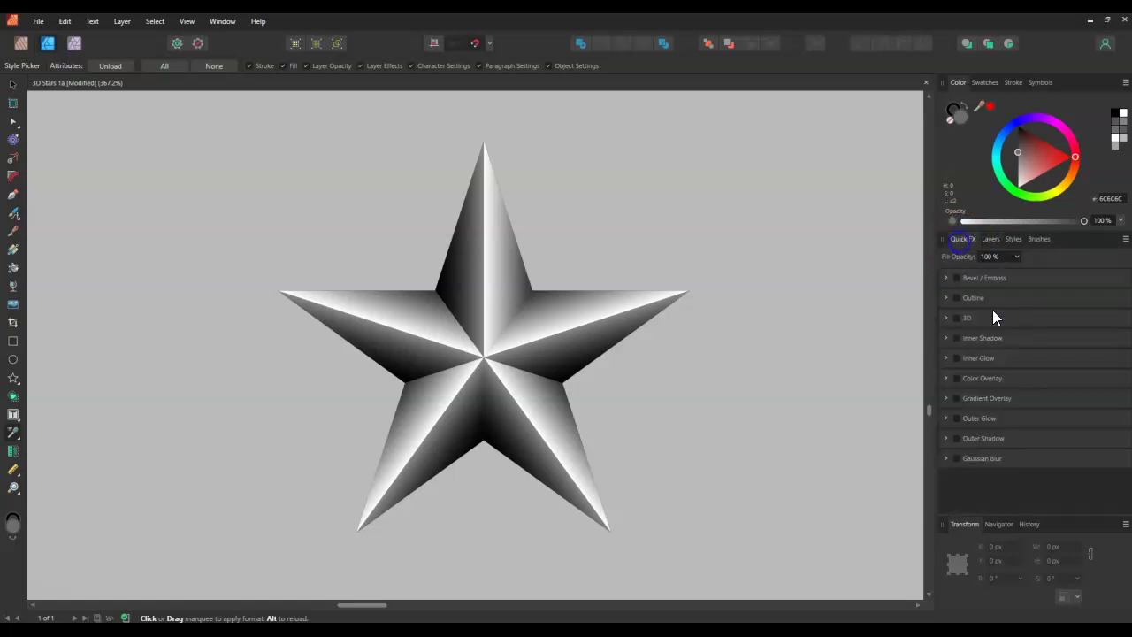
{"action": "left_click", "coordinate": [991, 240]}
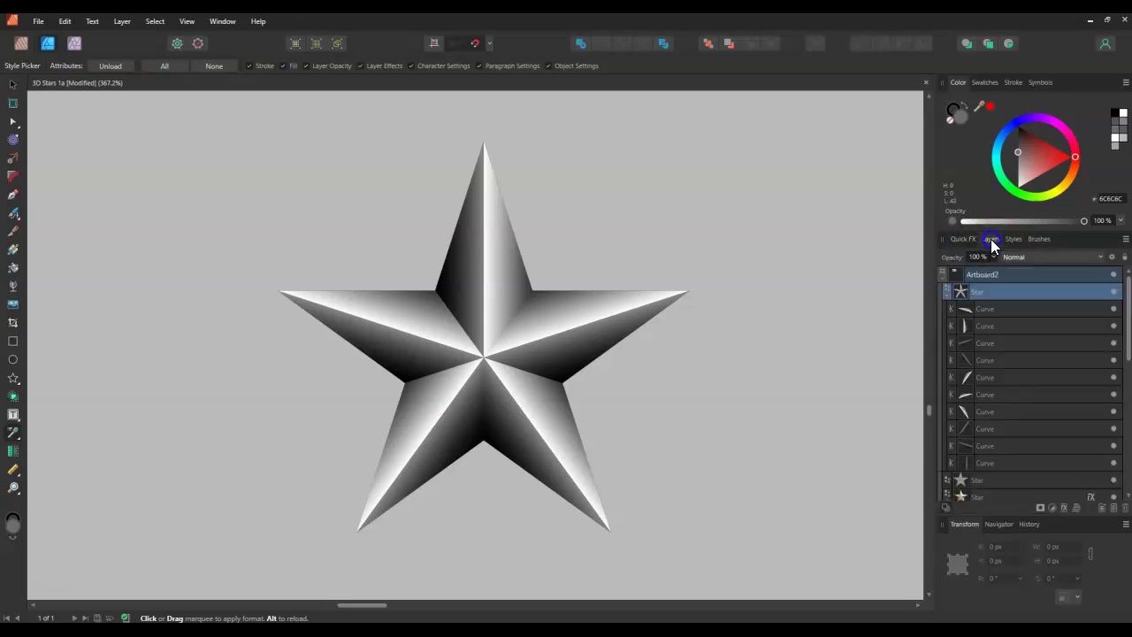
{"action": "left_click", "coordinate": [990, 311]}
{"action": "left_click", "coordinate": [1021, 449], "text": "shift"}
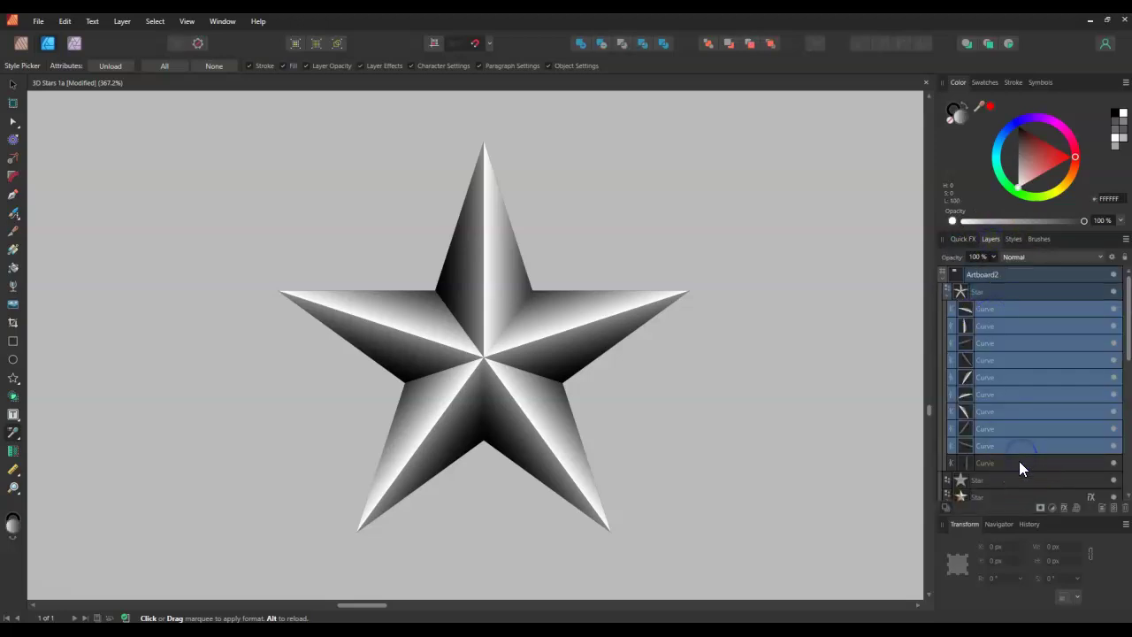
{"action": "left_click", "coordinate": [1019, 467], "text": "shift"}
- Turn on Gaussian Blur in Quick FX with a radius of about 0.8 px
{"action": "left_click", "coordinate": [966, 240]}
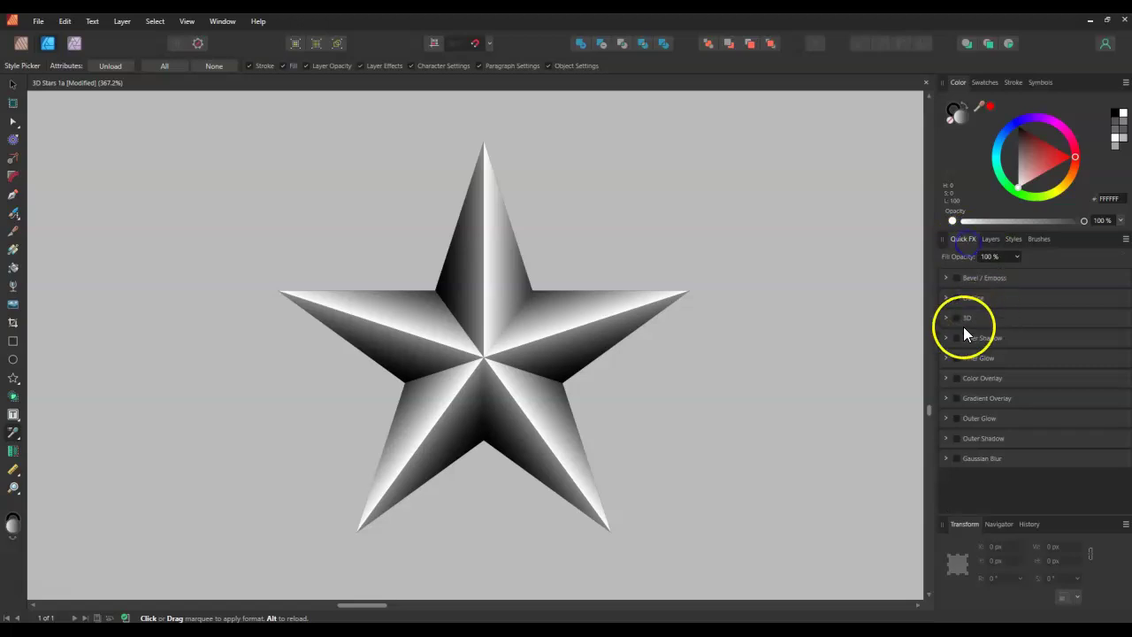
{"action": "left_click", "coordinate": [959, 459]}
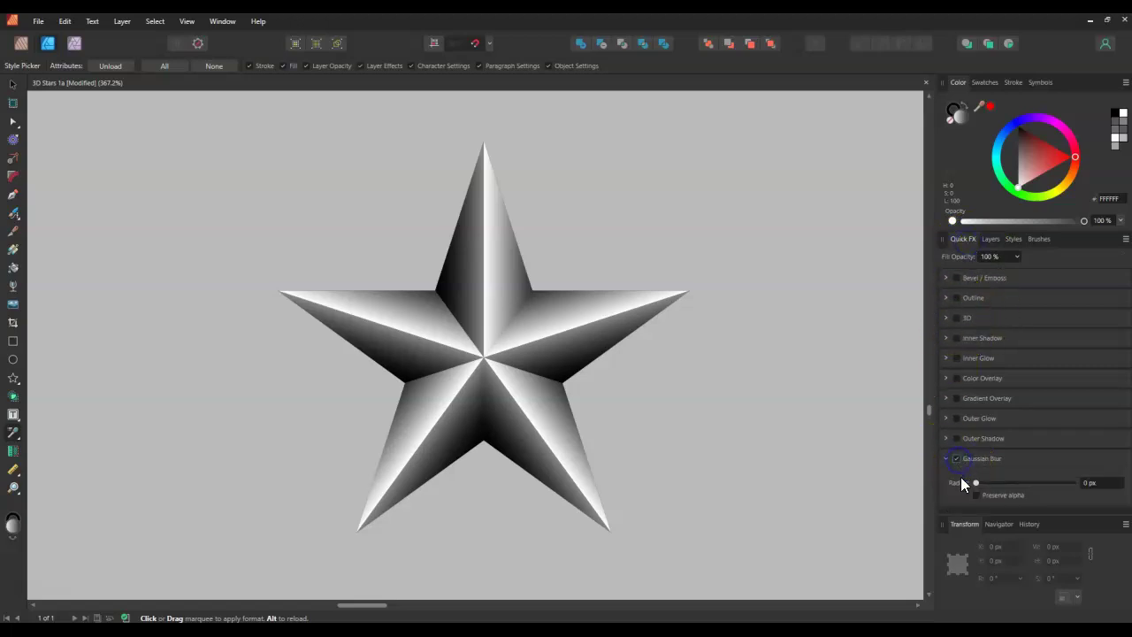
{"action": "left_click_drag", "start_coordinate": [979, 484], "coordinate": [995, 485]}
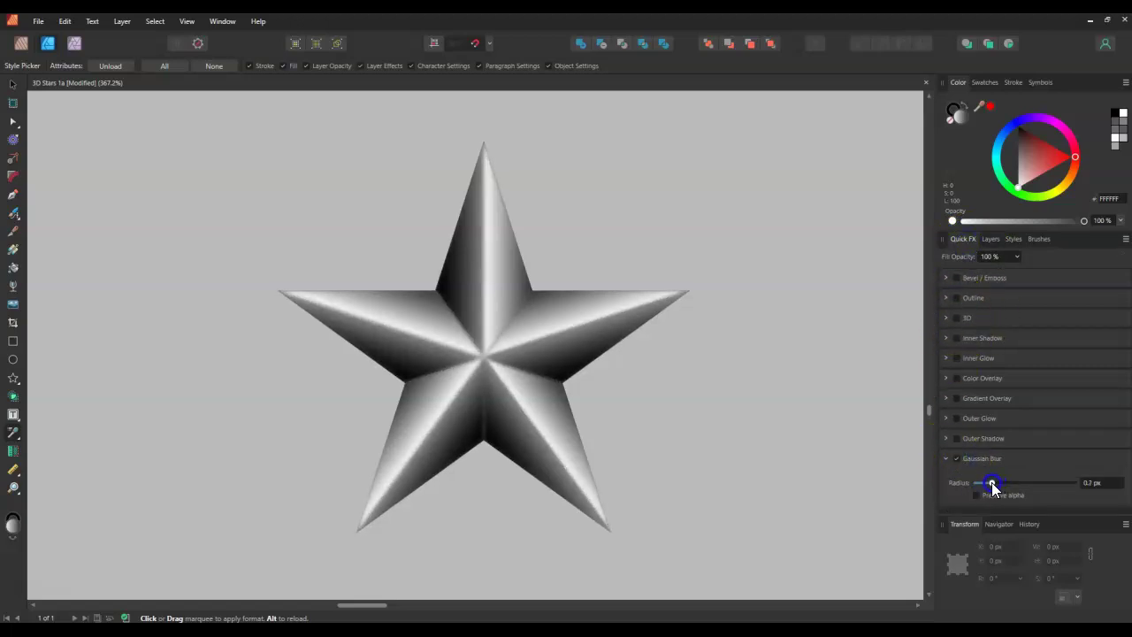
- Zoom in on the blurred star, then return to the Layers list showing the nested Curve facets
{"action": "scroll", "coordinate": [501, 403], "scroll_direction": "up", "scroll_amount": 3}
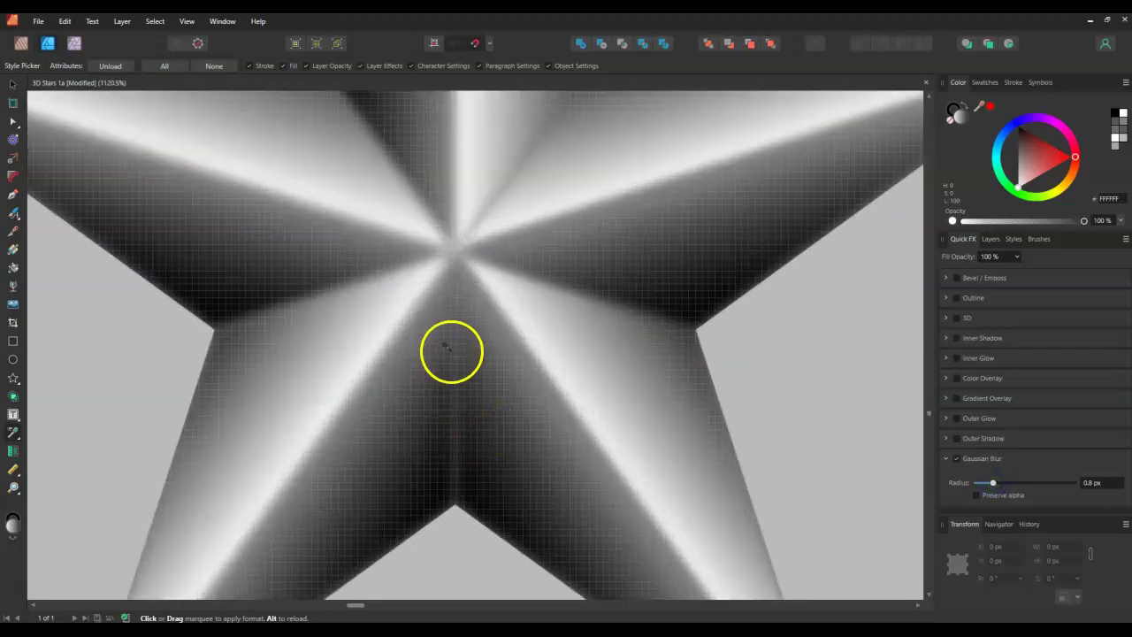
{"action": "scroll", "coordinate": [461, 473], "scroll_direction": "down", "scroll_amount": 2}
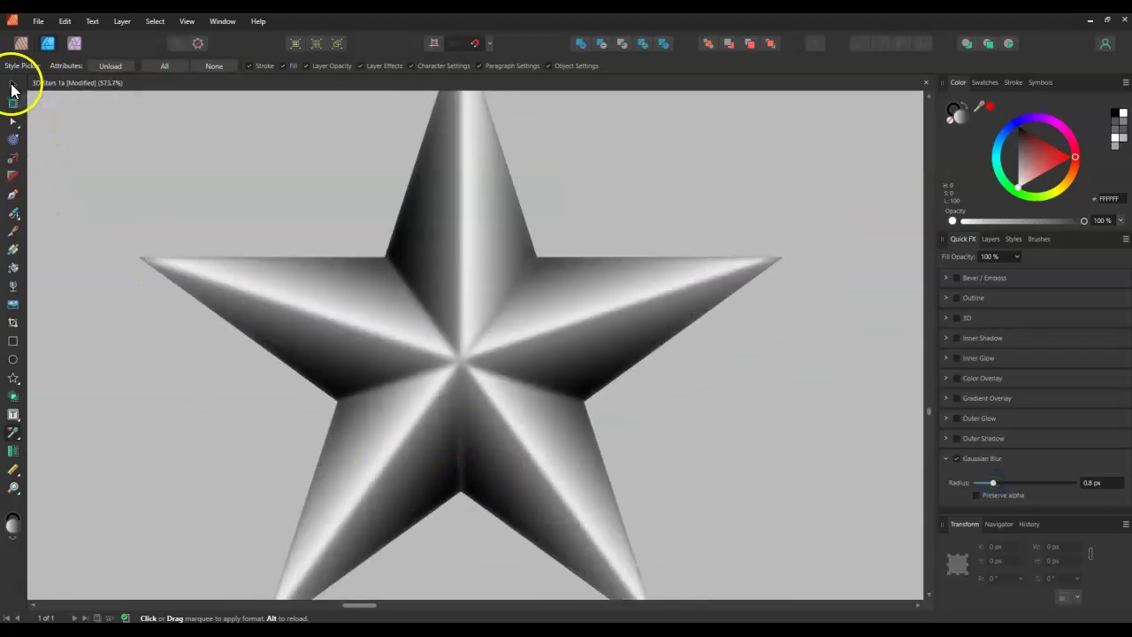
{"action": "left_click", "coordinate": [990, 239]}
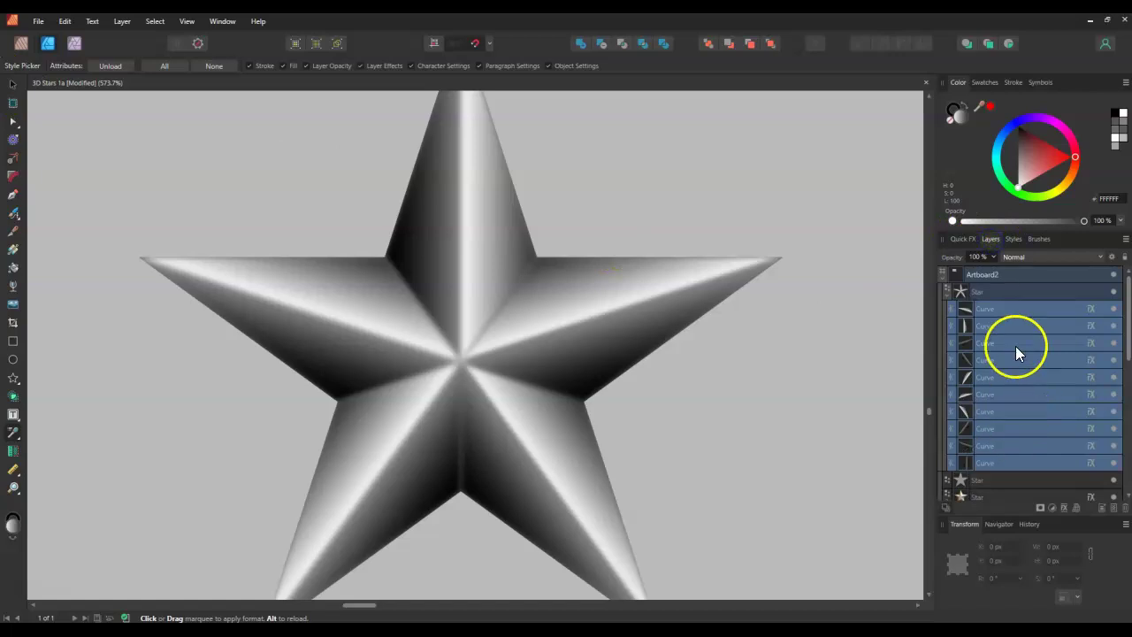
{"action": "scroll", "coordinate": [659, 439], "scroll_direction": "down", "scroll_amount": 1}
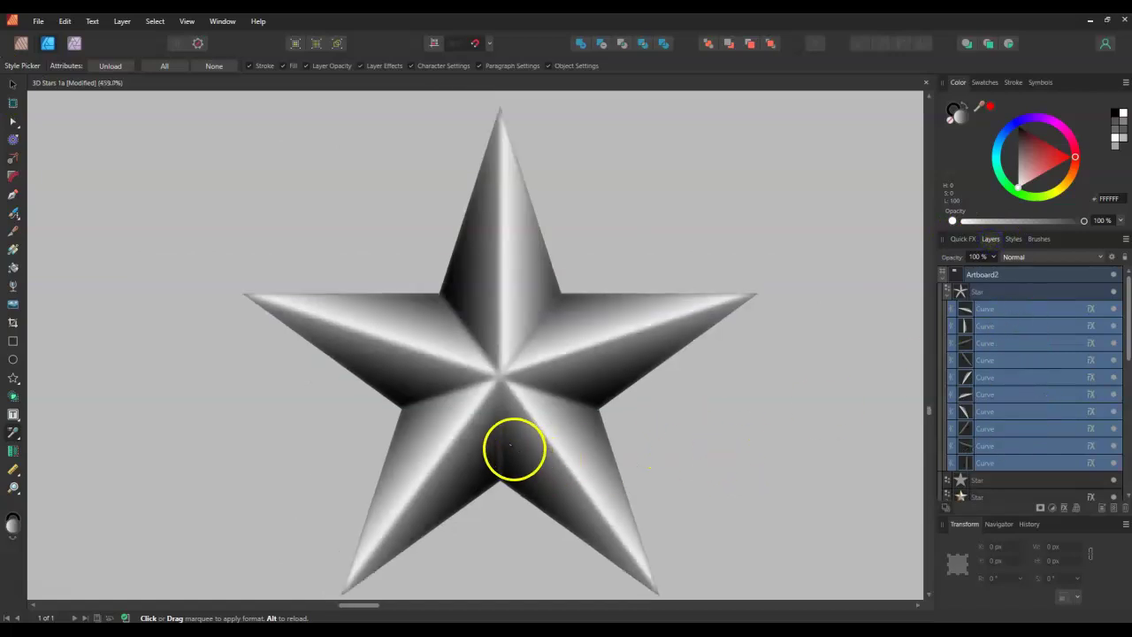
{"action": "scroll", "coordinate": [513, 366], "scroll_direction": "up", "scroll_amount": 1}
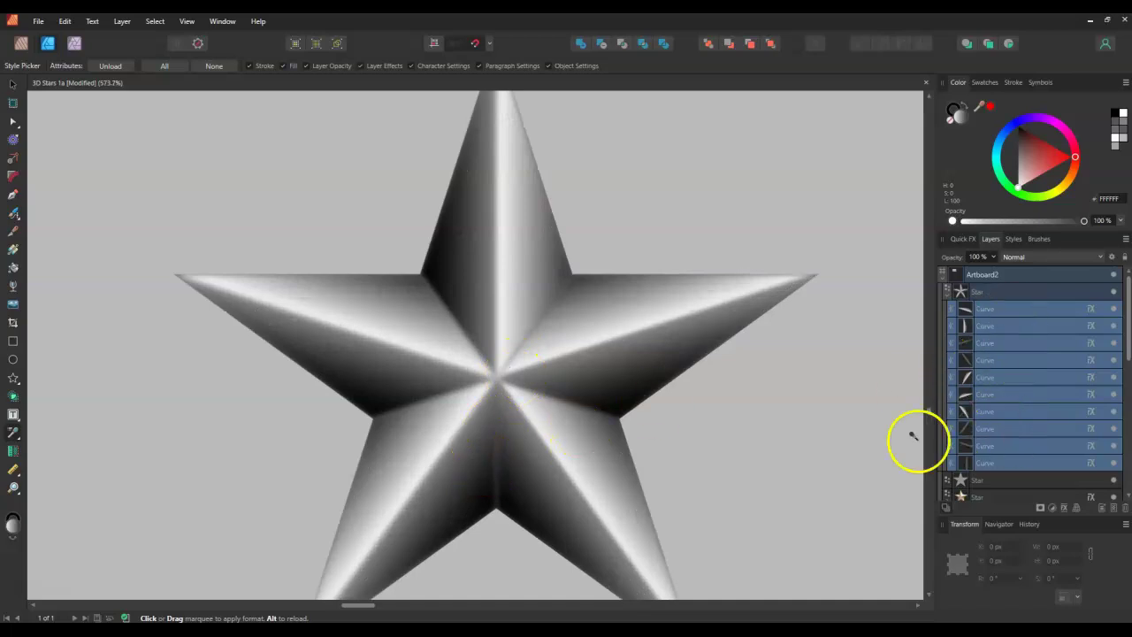
- With the Node tool, drag the vertical facet curve at the bottom notch slightly right
{"action": "left_click", "coordinate": [13, 83]}
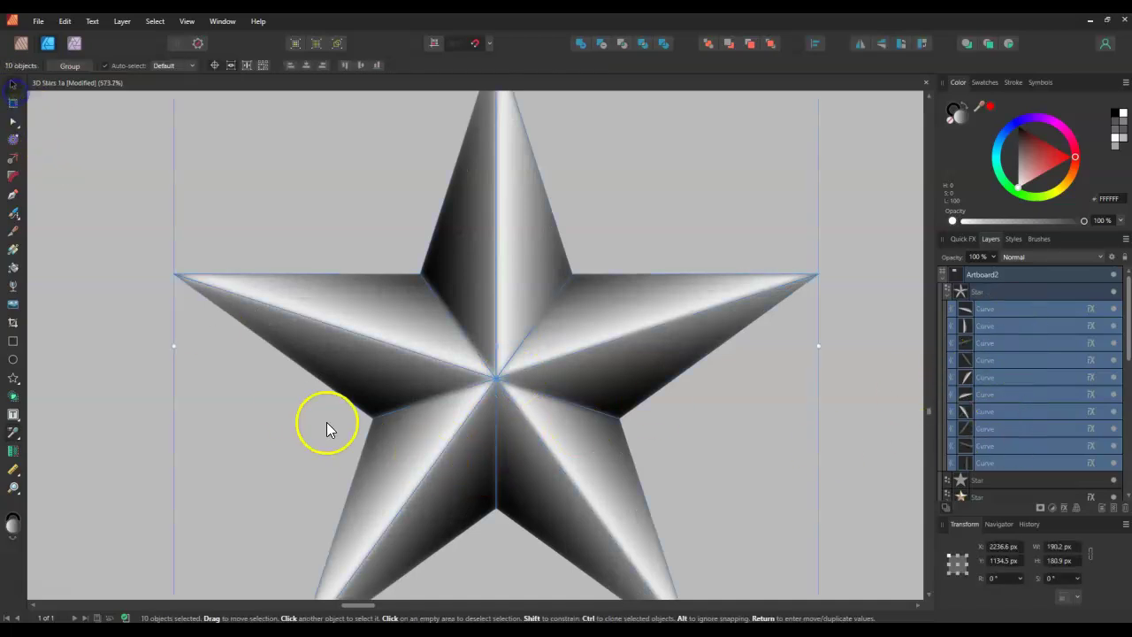
{"action": "left_click", "coordinate": [456, 480]}
{"action": "key", "text": "a"}
{"action": "scroll", "coordinate": [460, 481], "scroll_direction": "up", "scroll_amount": 3}
{"action": "left_click", "coordinate": [530, 428]}
{"action": "scroll", "coordinate": [493, 422], "scroll_direction": "down", "scroll_amount": 3}
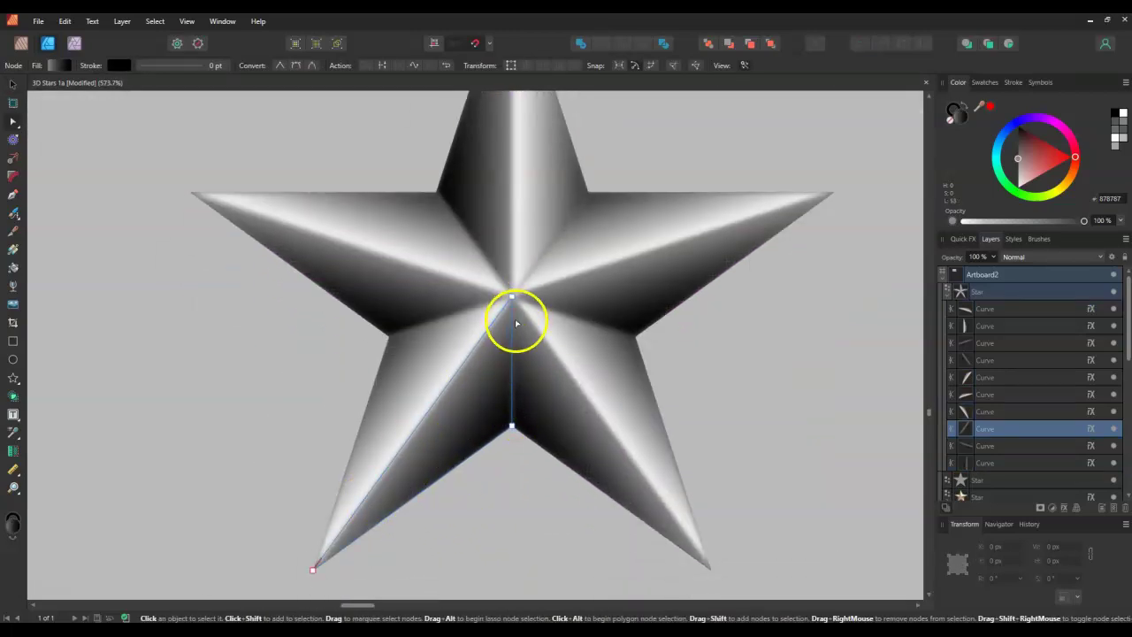
{"action": "scroll", "coordinate": [516, 323], "scroll_direction": "up", "scroll_amount": 3}
{"action": "scroll", "coordinate": [505, 354], "scroll_direction": "down", "scroll_amount": 2}
{"action": "scroll", "coordinate": [498, 442], "scroll_direction": "up", "scroll_amount": 3}
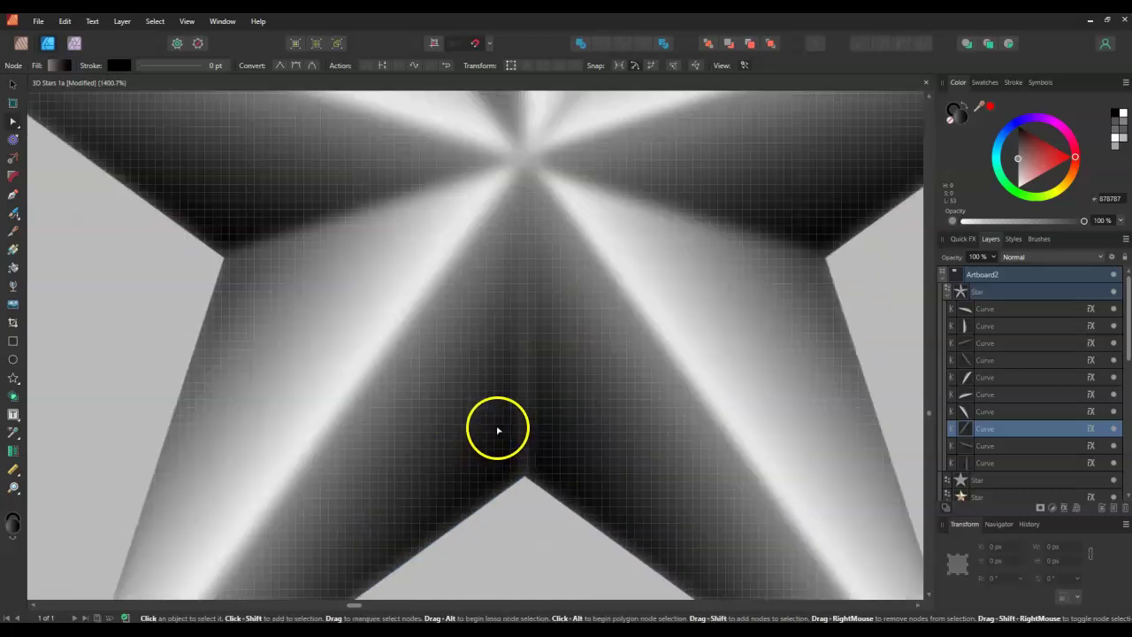
{"action": "left_click_drag", "start_coordinate": [523, 326], "coordinate": [530, 331]}
{"action": "left_click", "coordinate": [525, 566]}
- Reselect the vertical facet curve and bend it slightly, then select a lower-arm facet curve
{"action": "scroll", "coordinate": [531, 559], "scroll_direction": "down", "scroll_amount": 3}
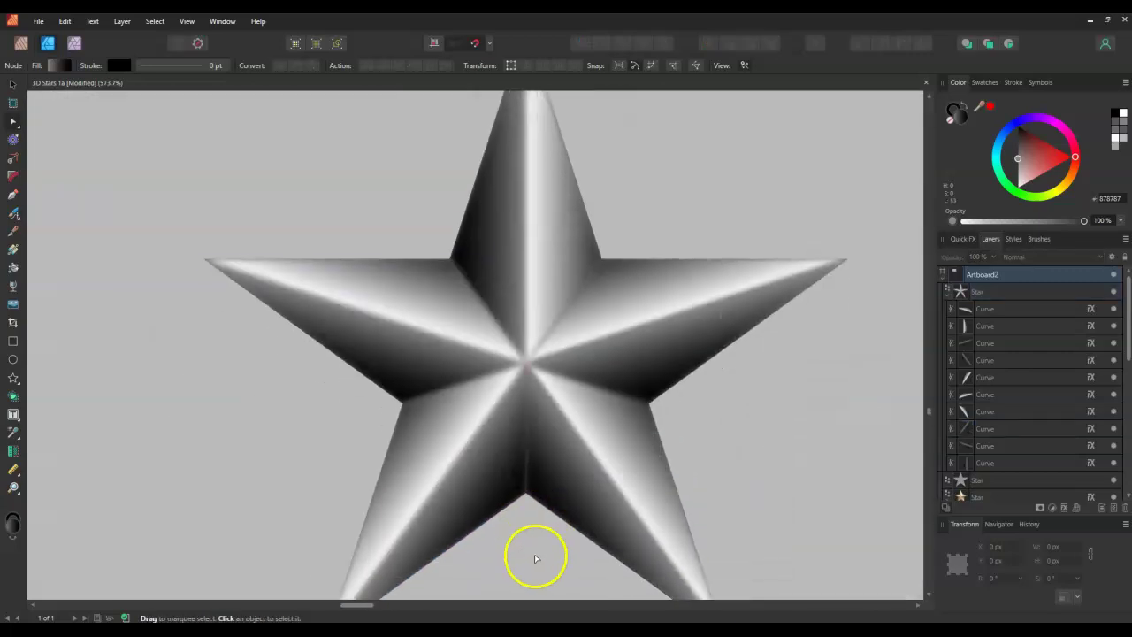
{"action": "left_click", "coordinate": [539, 447]}
{"action": "scroll", "coordinate": [533, 443], "scroll_direction": "up", "scroll_amount": 3}
{"action": "left_click", "coordinate": [504, 412]}
{"action": "left_click_drag", "start_coordinate": [503, 412], "coordinate": [500, 417]}
{"action": "scroll", "coordinate": [495, 581], "scroll_direction": "down", "scroll_amount": 2}
{"action": "left_click", "coordinate": [501, 578]}
{"action": "scroll", "coordinate": [500, 581], "scroll_direction": "down", "scroll_amount": 2}
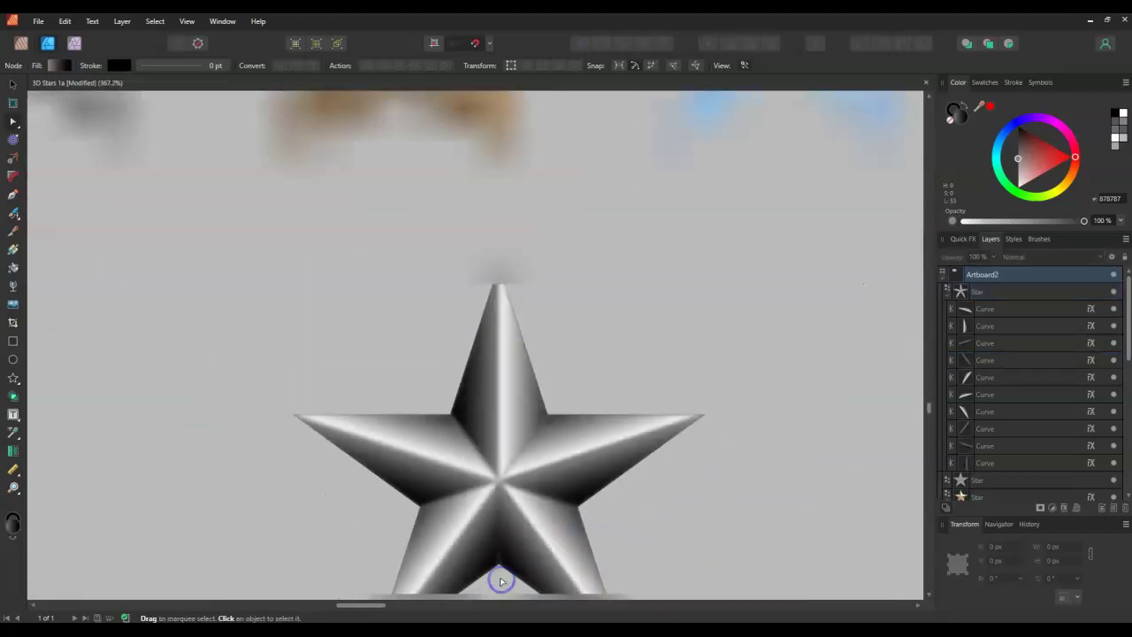
{"action": "scroll", "coordinate": [500, 569], "scroll_direction": "up", "scroll_amount": 2}
{"action": "left_click", "coordinate": [448, 316]}
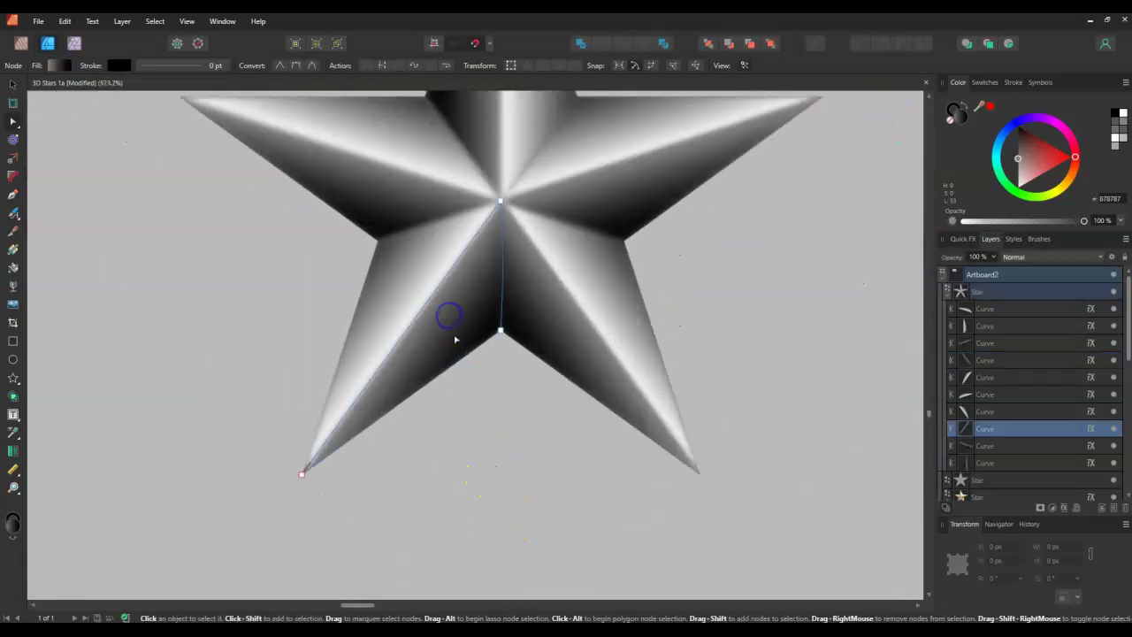
{"action": "scroll", "coordinate": [455, 339], "scroll_direction": "up", "scroll_amount": 2}
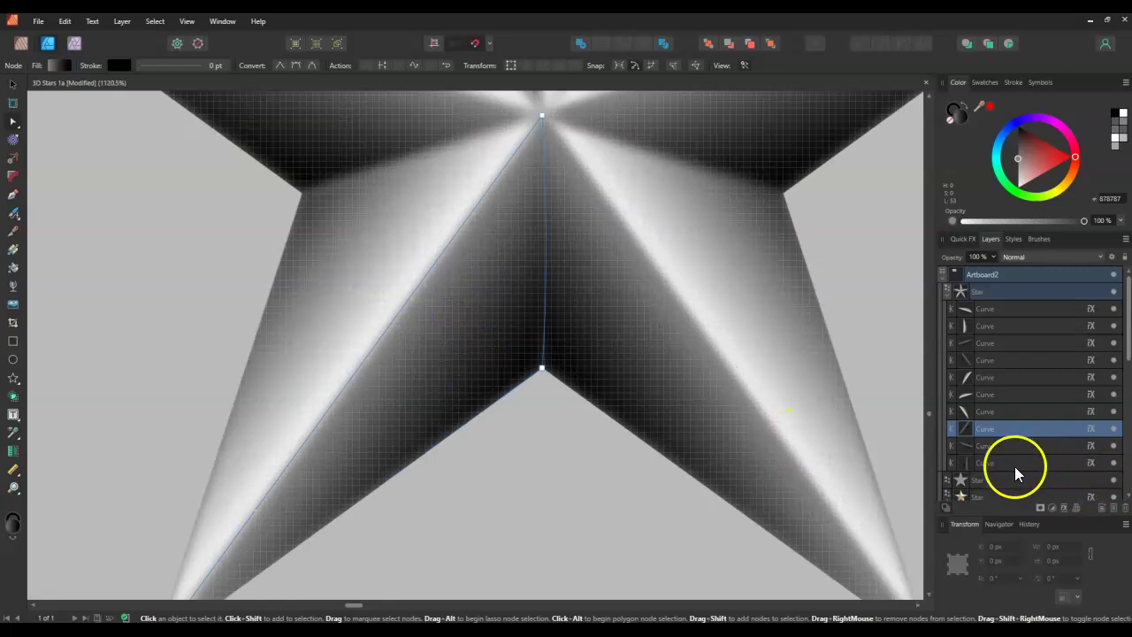
- Select the base Star layer and try blue and near-black fills before dragging towards white
{"action": "left_click", "coordinate": [1003, 296]}
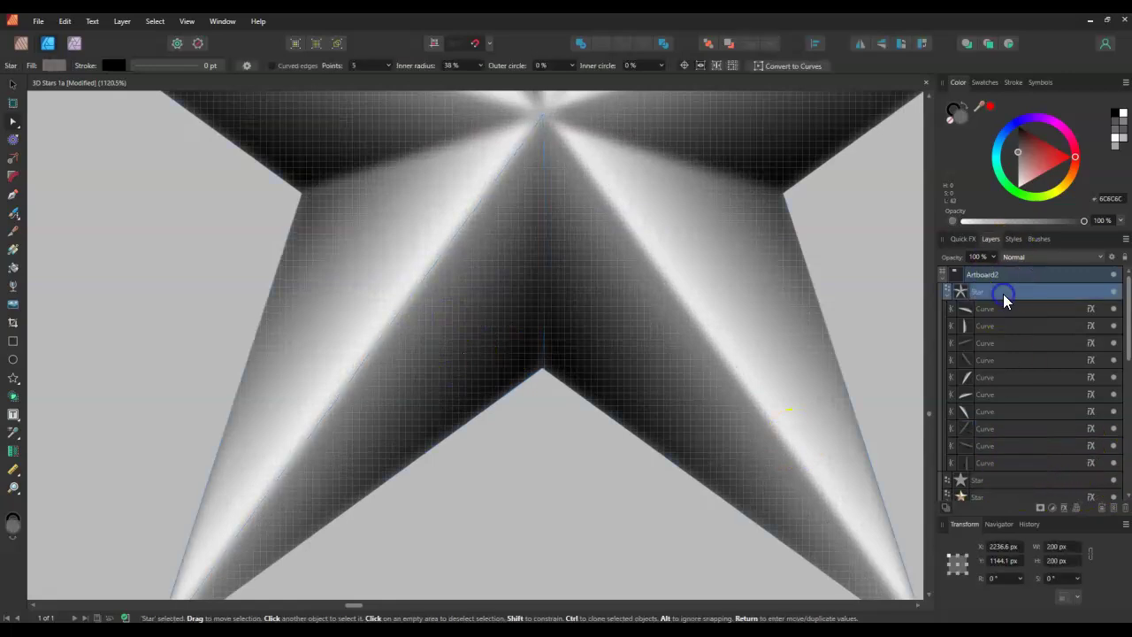
{"action": "left_click", "coordinate": [1015, 127]}
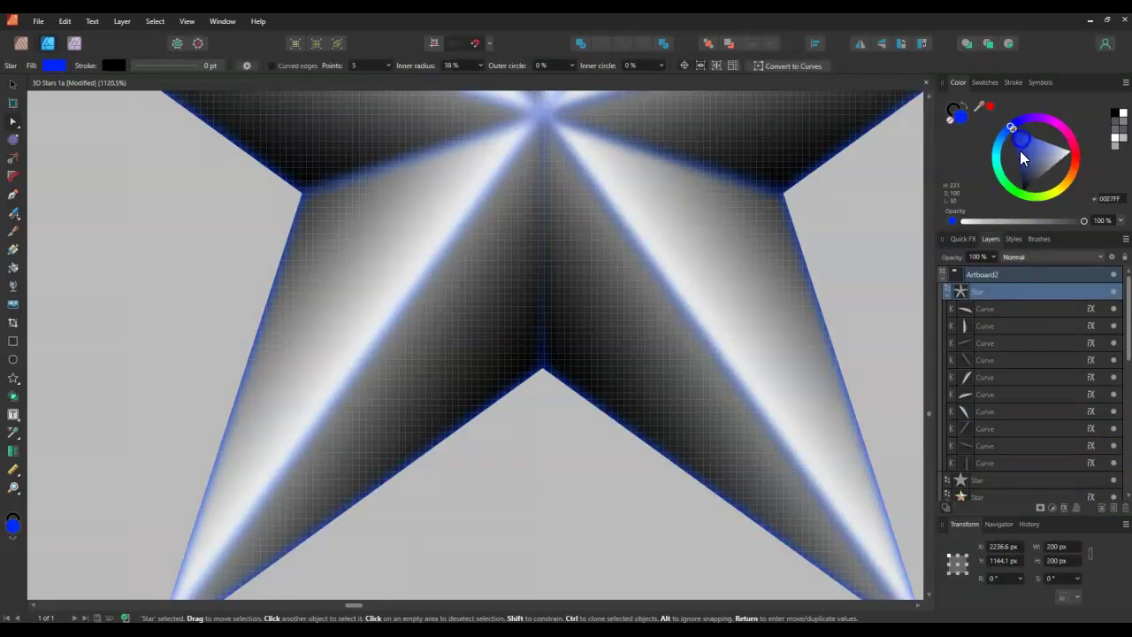
{"action": "left_click", "coordinate": [1021, 185]}
{"action": "scroll", "coordinate": [741, 422], "scroll_direction": "down", "scroll_amount": 3}
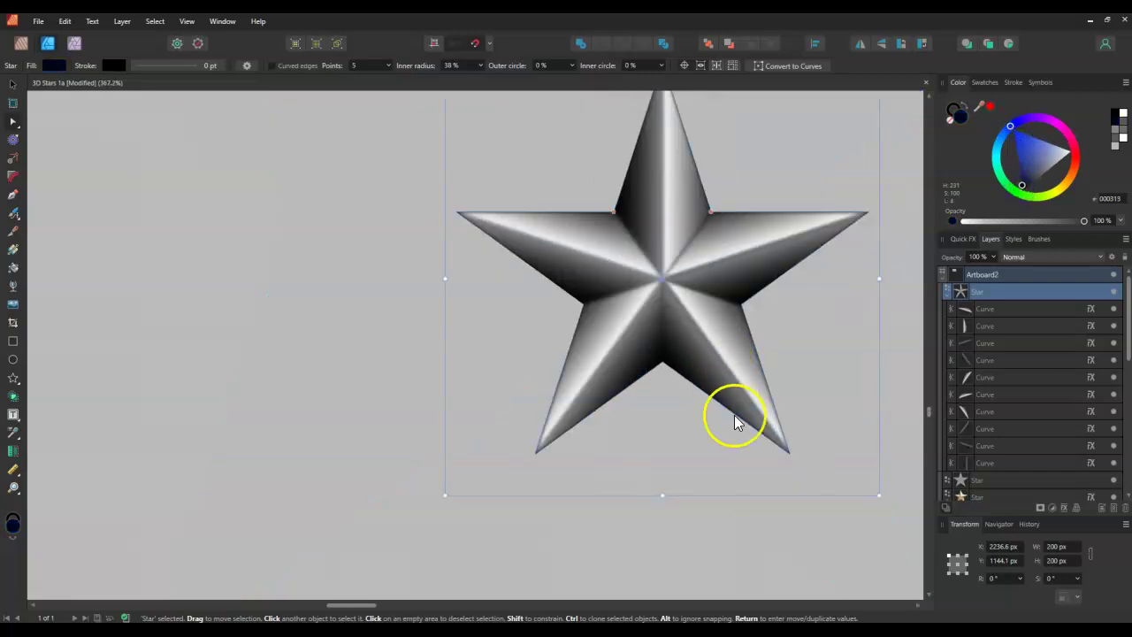
{"action": "mouse_move", "coordinate": [1021, 185]}
{"action": "left_mouse_down"}
{"action": "mouse_move", "coordinate": [1094, 149]}
{"action": "mouse_move", "coordinate": [1013, 172]}
{"action": "mouse_move", "coordinate": [1045, 185]}
{"action": "left_mouse_up"}
{"action": "left_click", "coordinate": [1014, 309]}
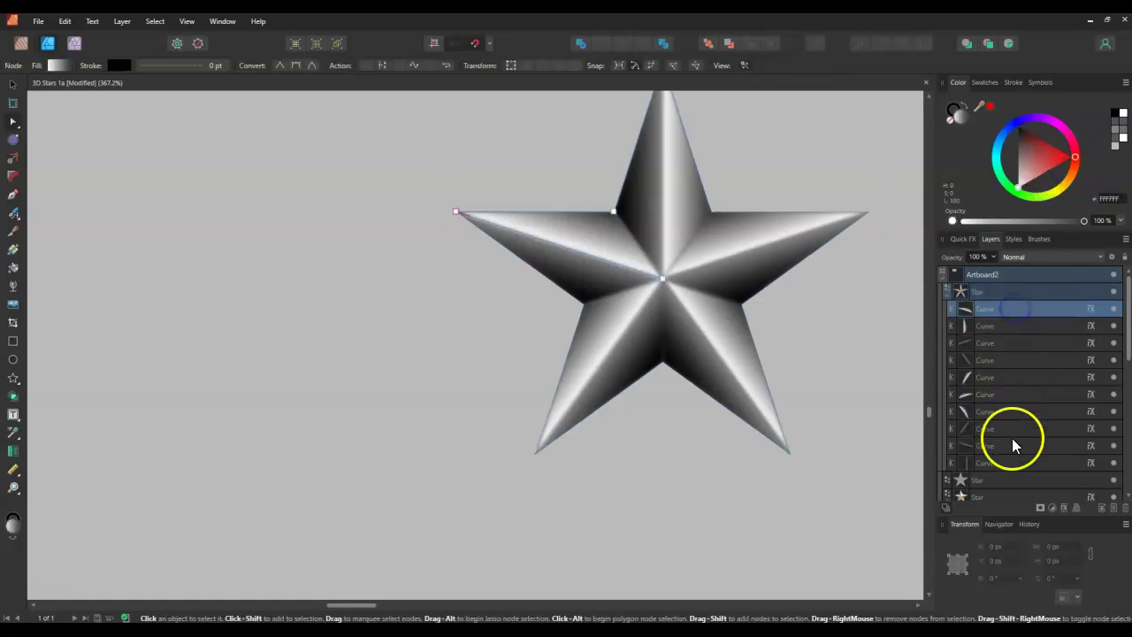
{"action": "left_click", "coordinate": [1014, 464], "text": "shift"}
{"action": "left_click", "coordinate": [1015, 308]}
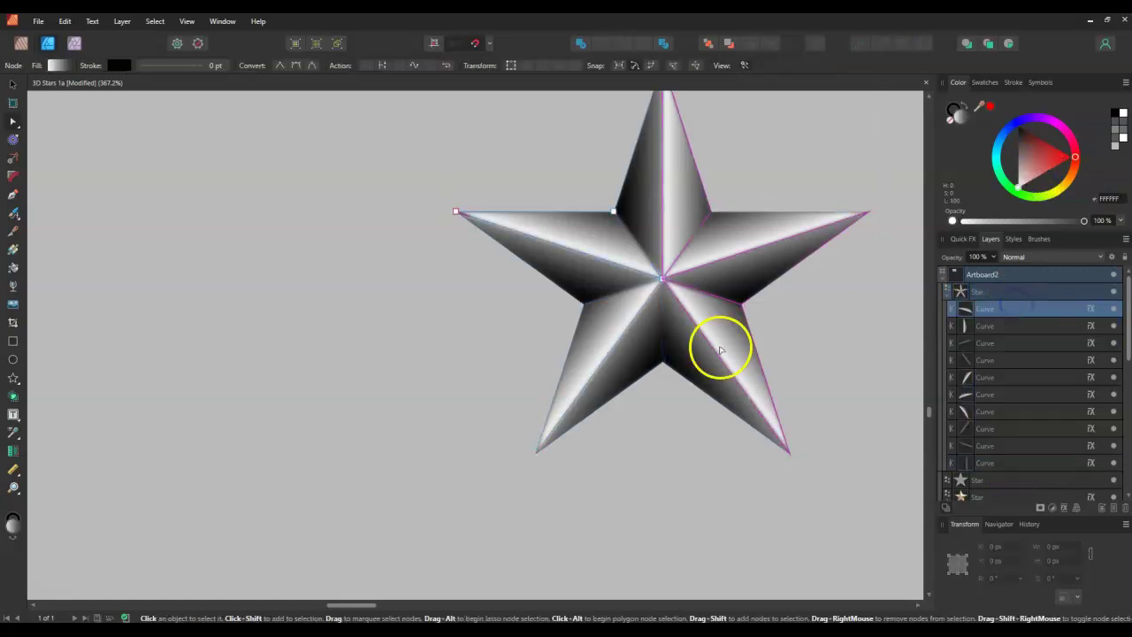
{"action": "left_click", "coordinate": [637, 345]}
{"action": "scroll", "coordinate": [637, 346], "scroll_direction": "up", "scroll_amount": 6}
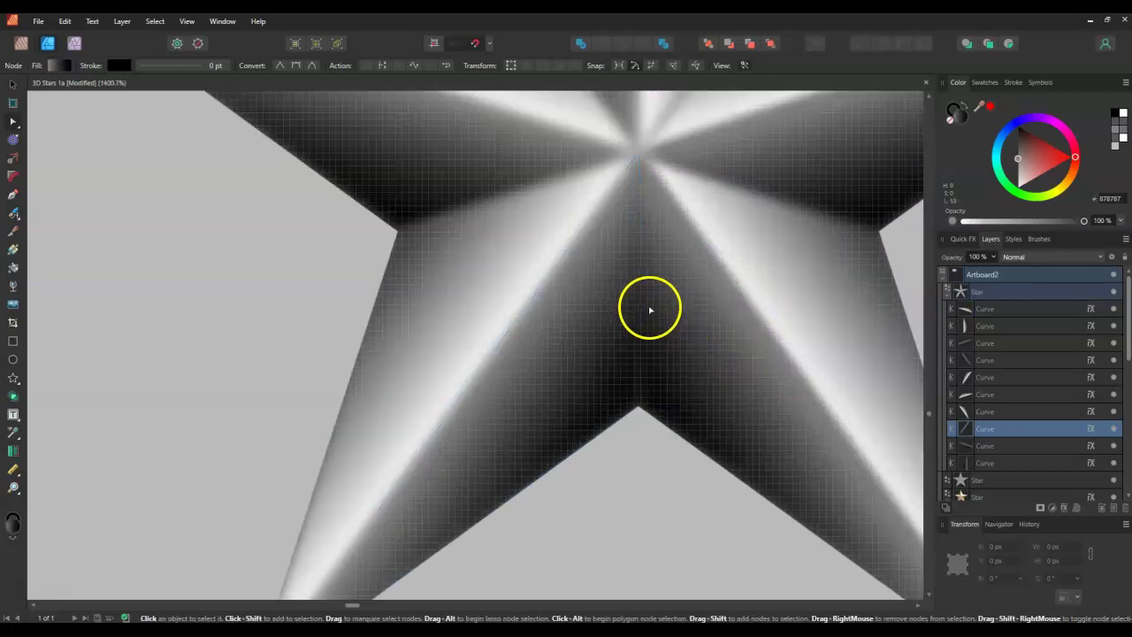
{"action": "left_click_drag", "start_coordinate": [637, 292], "coordinate": [640, 296]}
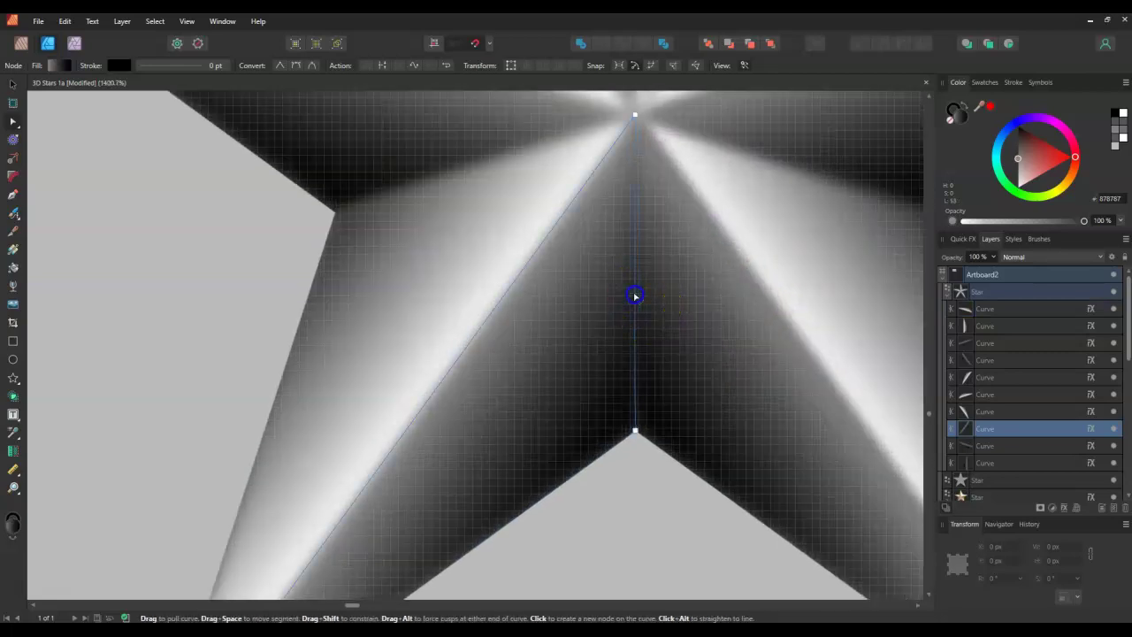
{"action": "scroll", "coordinate": [589, 308], "scroll_direction": "down", "scroll_amount": 4}
{"action": "left_click", "coordinate": [13, 84]}
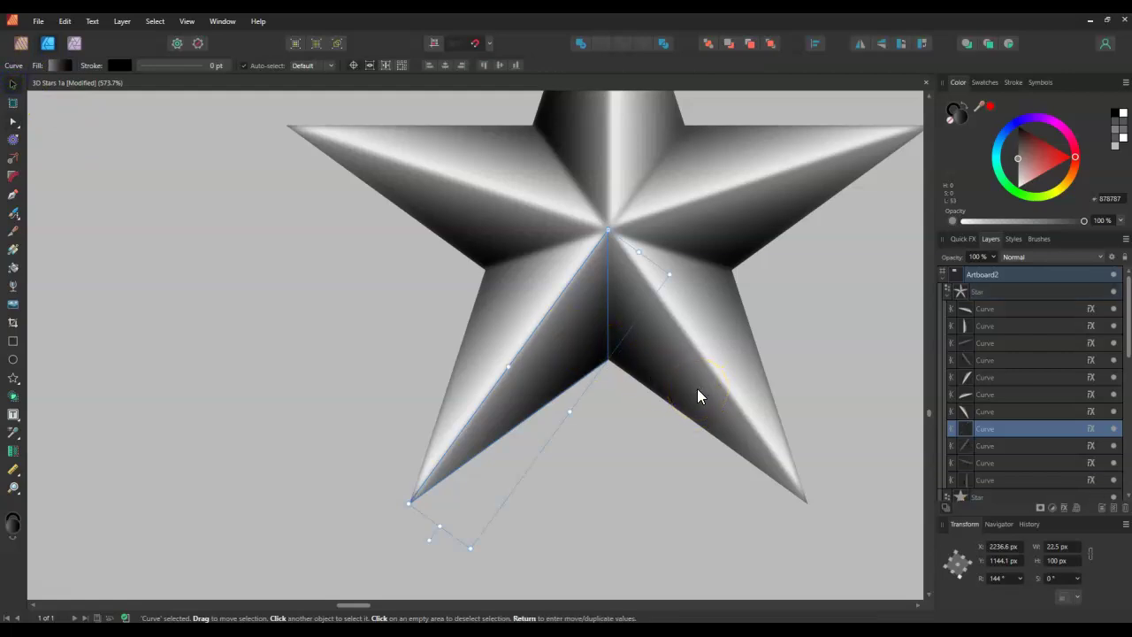
{"action": "left_click", "coordinate": [564, 469]}
{"action": "left_click_drag", "start_coordinate": [665, 221], "coordinate": [679, 237]}
{"action": "double_click", "coordinate": [682, 239]}
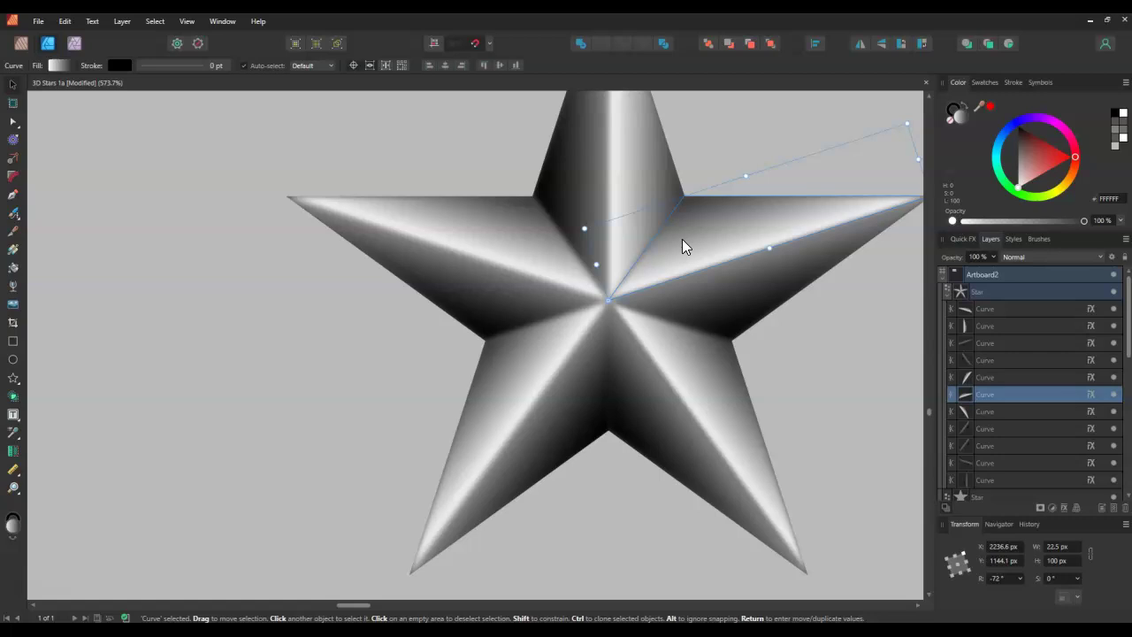
{"action": "left_click", "coordinate": [852, 407]}
{"action": "left_click", "coordinate": [801, 299]}
{"action": "scroll", "coordinate": [724, 231], "scroll_direction": "down", "scroll_amount": 4}
{"action": "scroll", "coordinate": [718, 224], "scroll_direction": "up", "scroll_amount": 7}
{"action": "scroll", "coordinate": [636, 212], "scroll_direction": "down", "scroll_amount": 5}
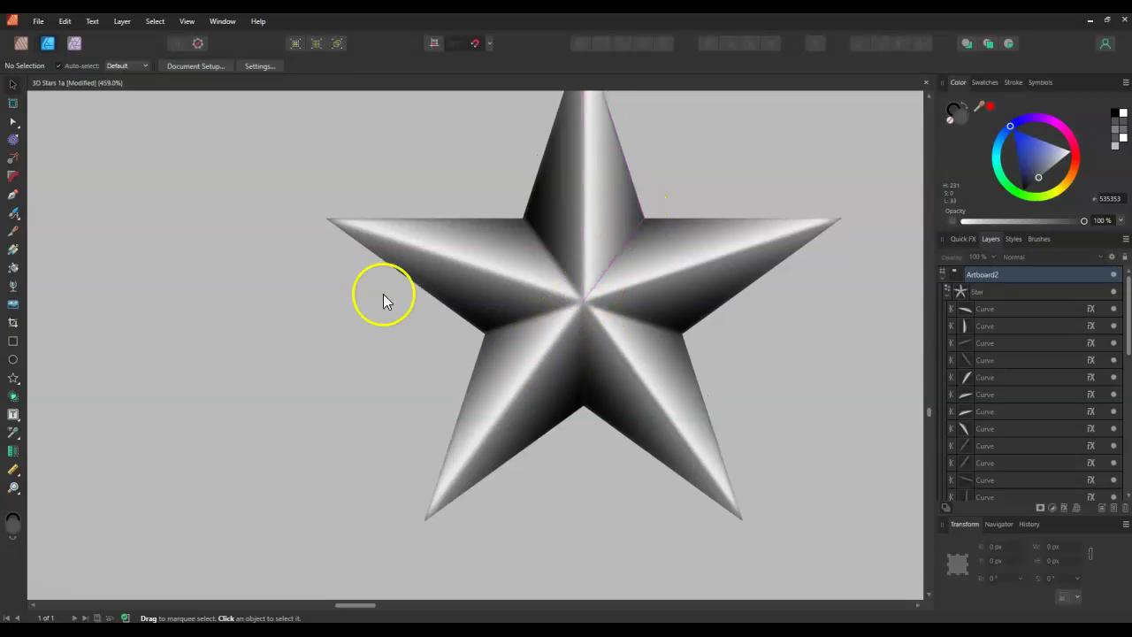
- Select the Star and drag its inner-radius nodes with the Star Tool to 27%
{"action": "scroll", "coordinate": [383, 294], "scroll_direction": "down", "scroll_amount": 1}
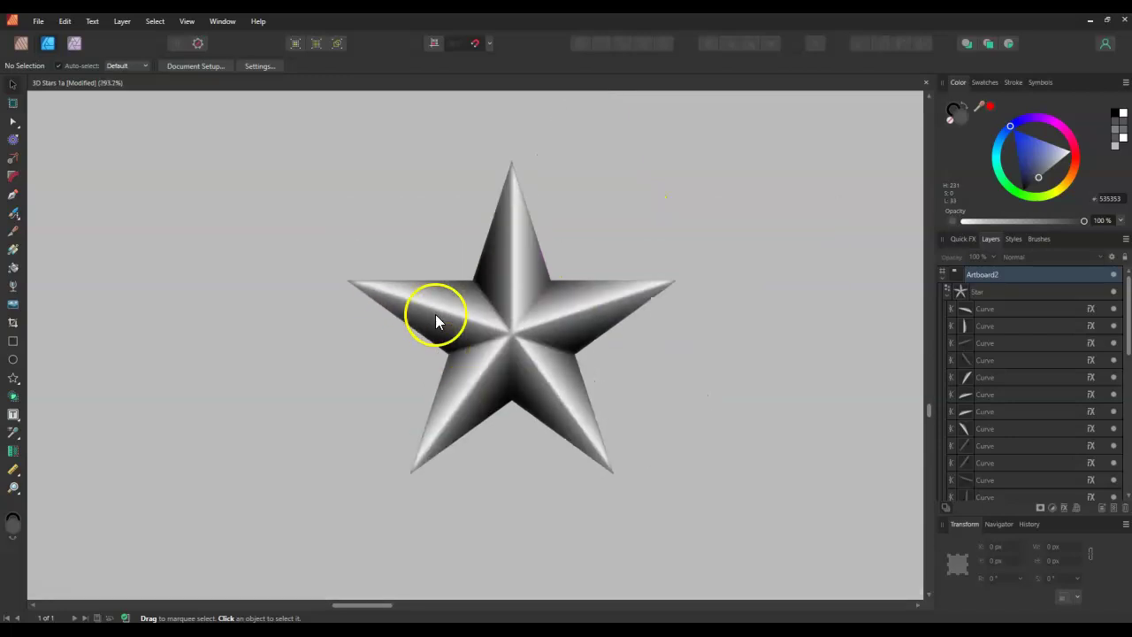
{"action": "left_click", "coordinate": [491, 288]}
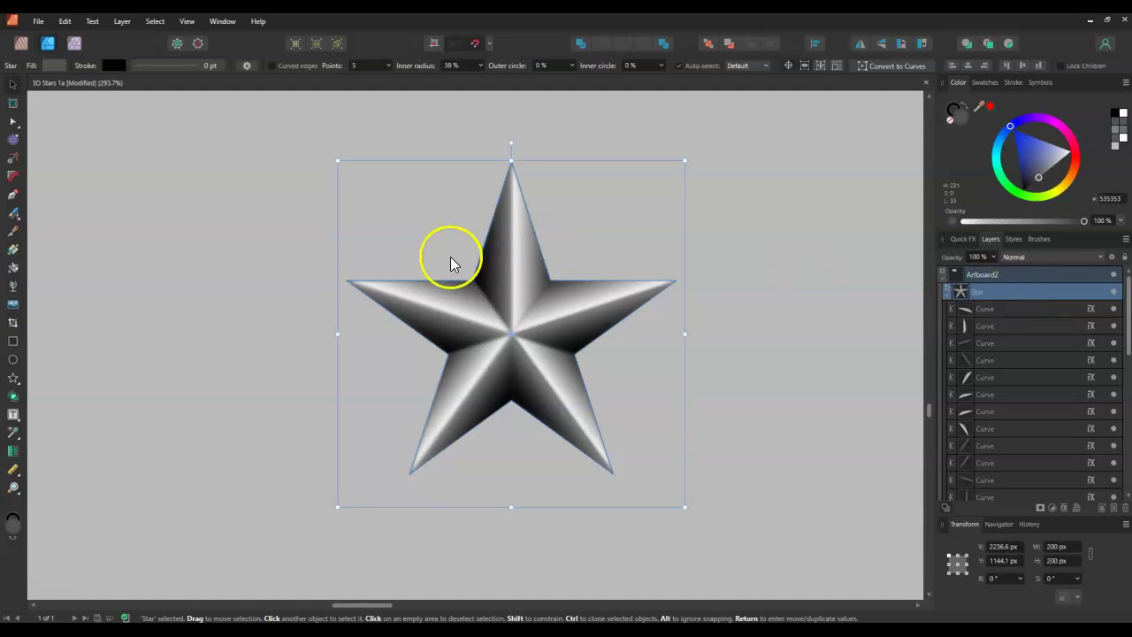
{"action": "left_click", "coordinate": [12, 379]}
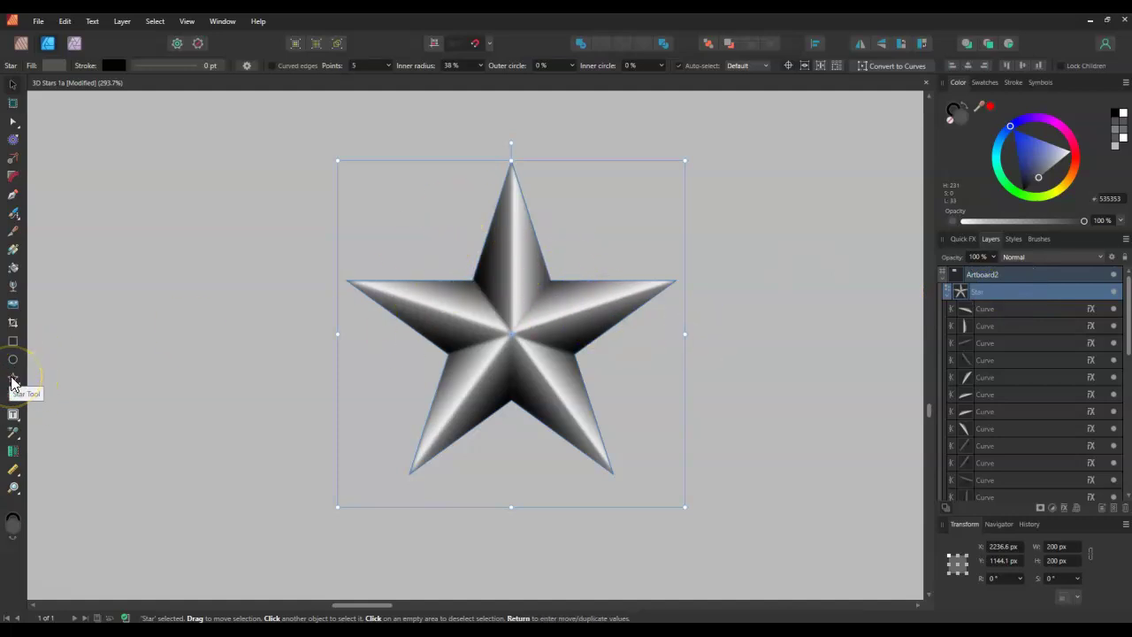
{"action": "left_click", "coordinate": [13, 379]}
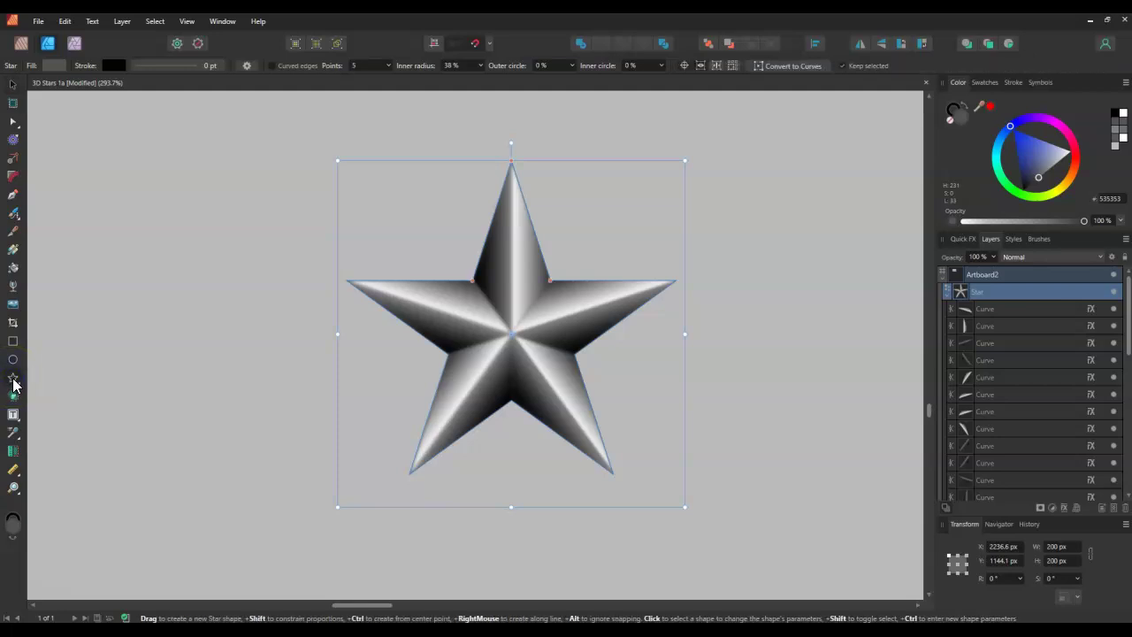
{"action": "mouse_move", "coordinate": [550, 278]}
{"action": "left_mouse_down"}
{"action": "mouse_move", "coordinate": [566, 267]}
{"action": "mouse_move", "coordinate": [541, 306]}
{"action": "mouse_move", "coordinate": [567, 268]}
{"action": "mouse_move", "coordinate": [548, 296]}
{"action": "left_mouse_up"}
{"action": "mouse_move", "coordinate": [479, 289]}
{"action": "left_mouse_down"}
{"action": "mouse_move", "coordinate": [473, 275]}
{"action": "mouse_move", "coordinate": [498, 308]}
{"action": "mouse_move", "coordinate": [480, 283]}
{"action": "left_mouse_up"}
{"action": "mouse_move", "coordinate": [547, 291]}
{"action": "left_mouse_down"}
{"action": "mouse_move", "coordinate": [554, 273]}
{"action": "mouse_move", "coordinate": [548, 290]}
{"action": "left_mouse_up"}
{"action": "left_click_drag", "start_coordinate": [480, 285], "coordinate": [541, 297]}
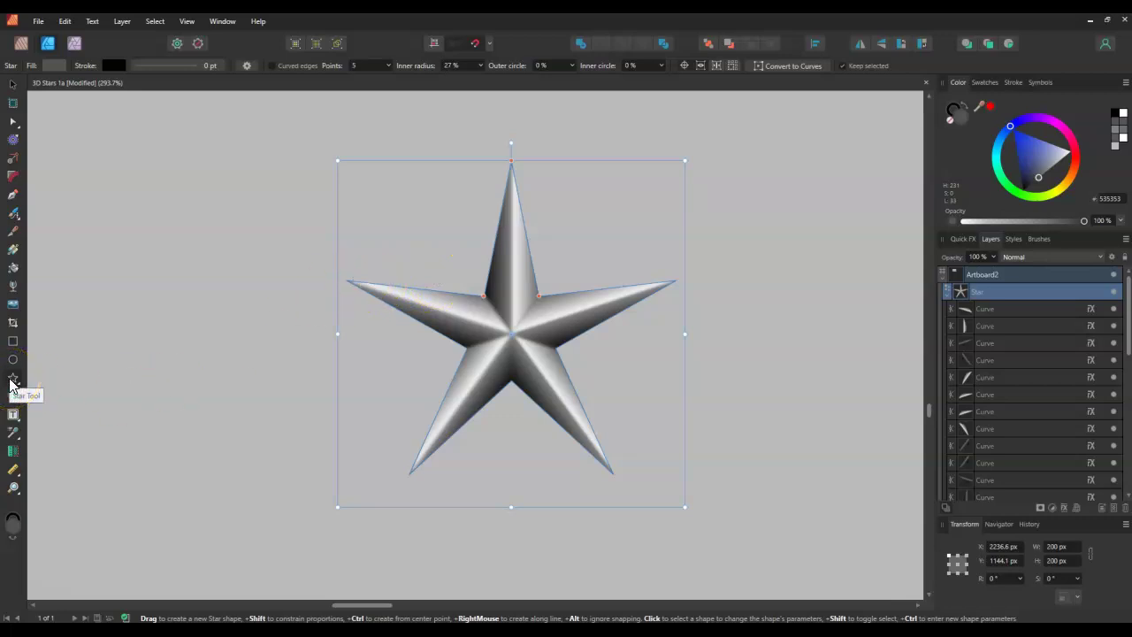
- Duplicate the star with Ctrl+J, set the copy's rotation to -36°, then deselect
{"action": "left_click", "coordinate": [12, 85]}
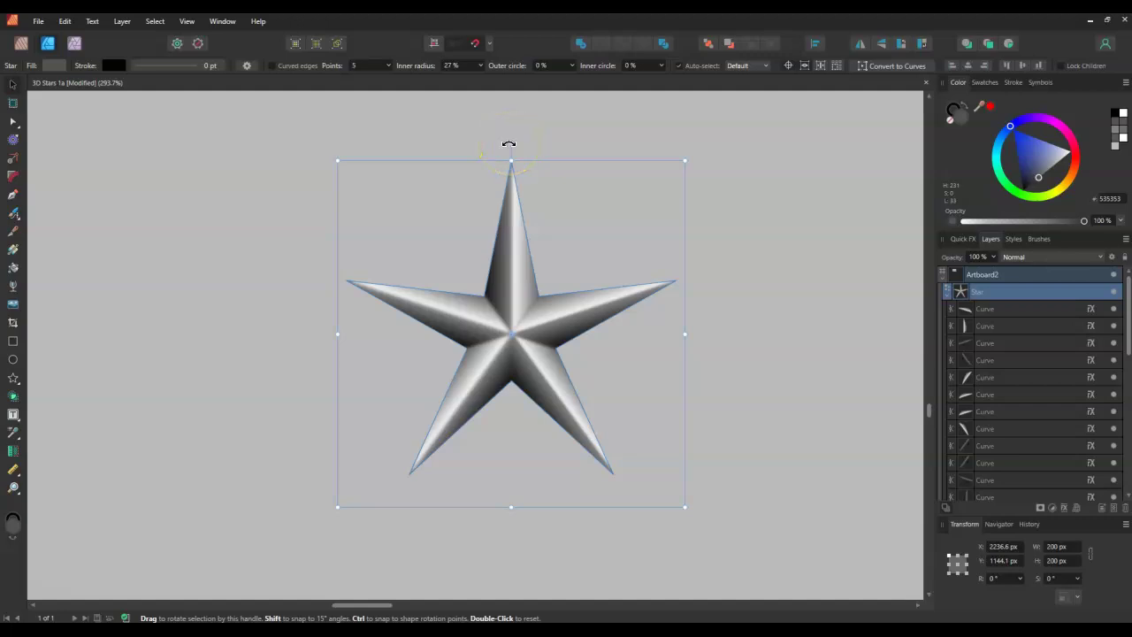
{"action": "key", "text": "ctrl+j"}
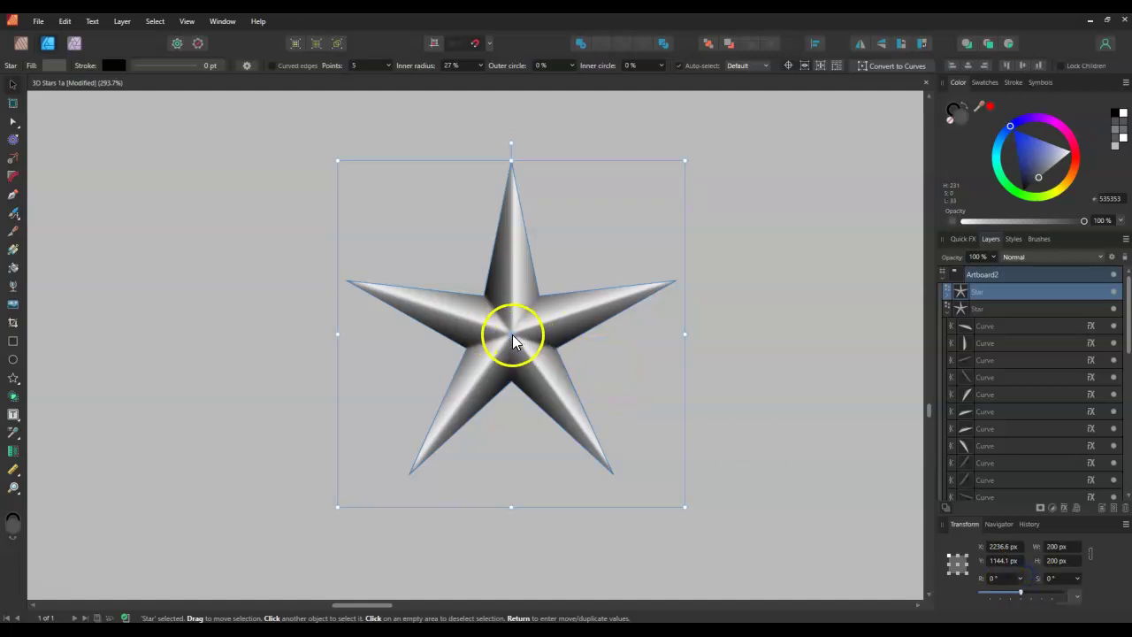
{"action": "left_click_drag", "start_coordinate": [1019, 592], "coordinate": [1015, 598]}
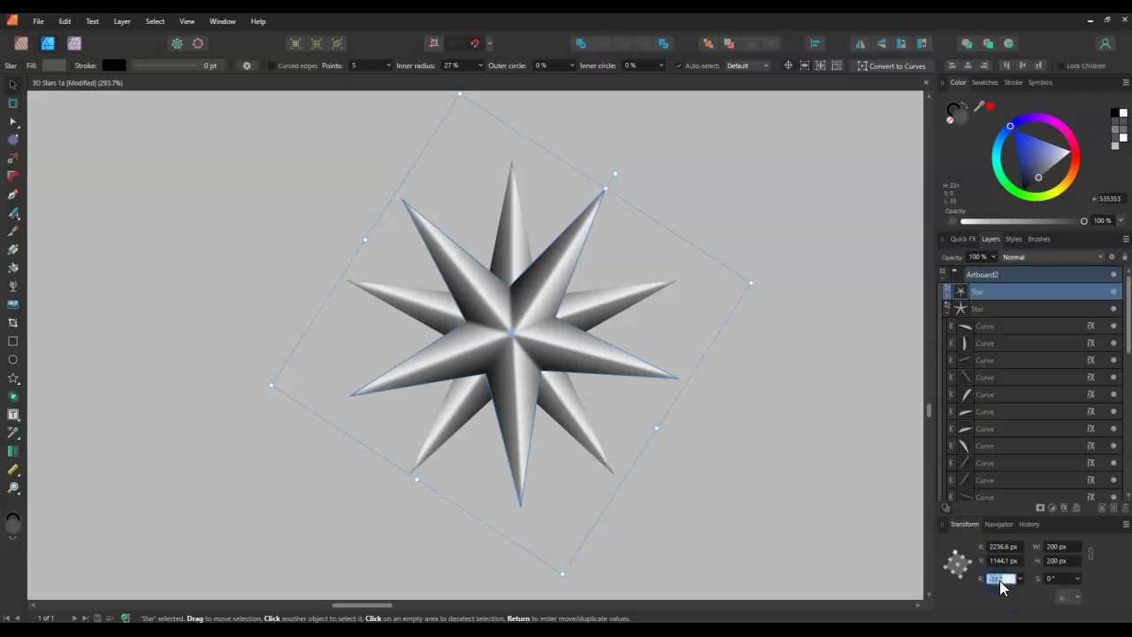
{"action": "left_click", "coordinate": [999, 580]}
{"action": "key", "text": "Return"}
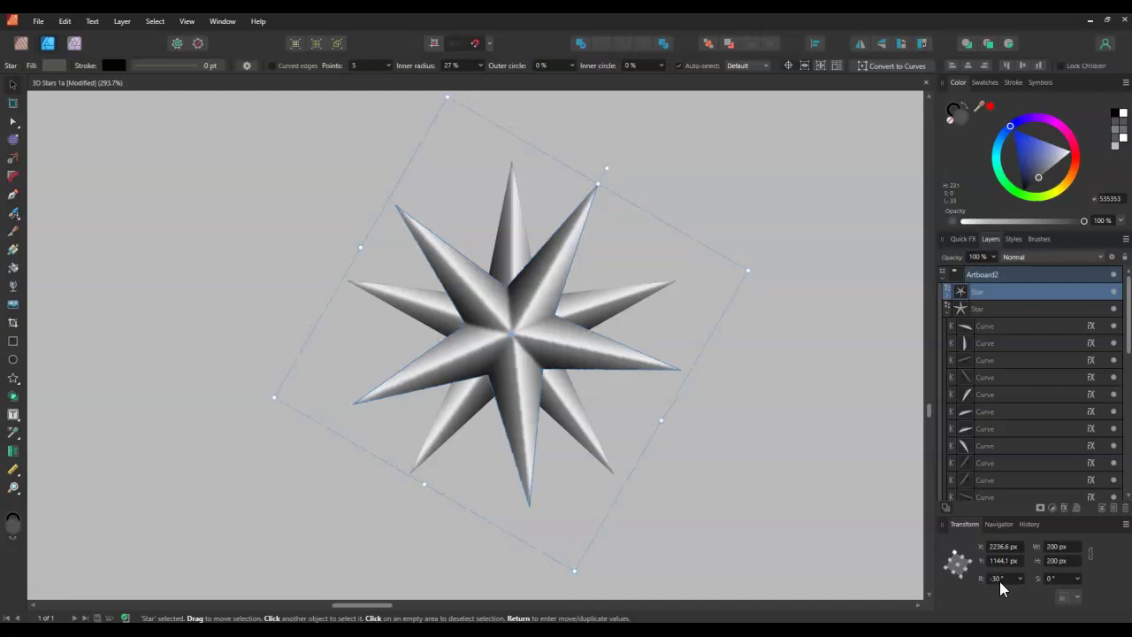
{"action": "left_click", "coordinate": [999, 581]}
{"action": "type", "text": "-36"}
{"action": "key", "text": "Return"}
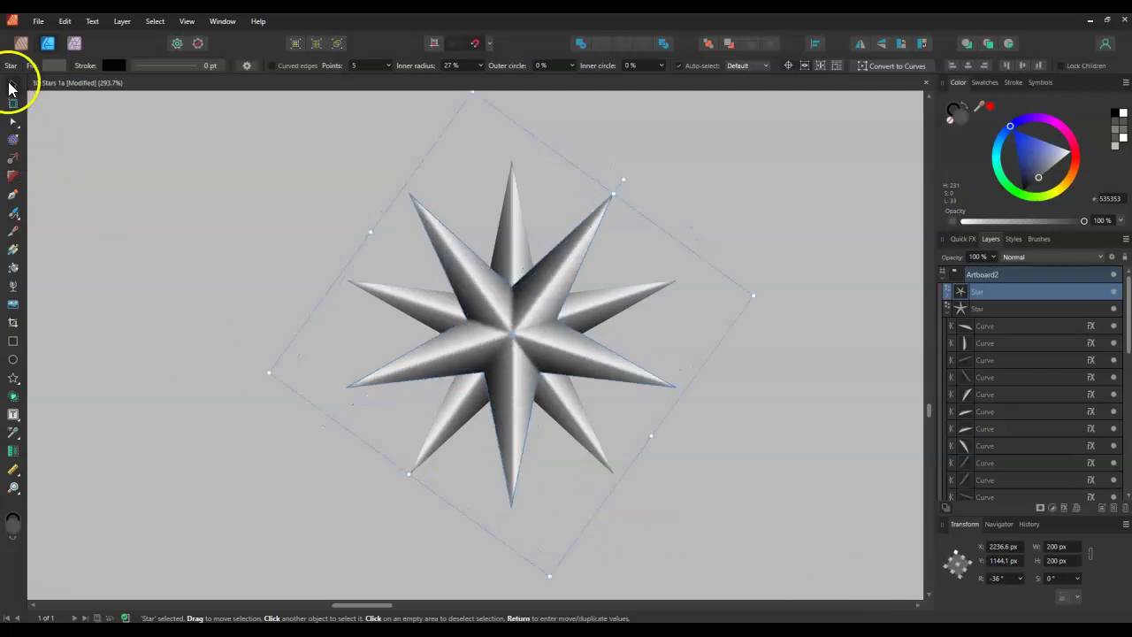
{"action": "left_click", "coordinate": [92, 153]}
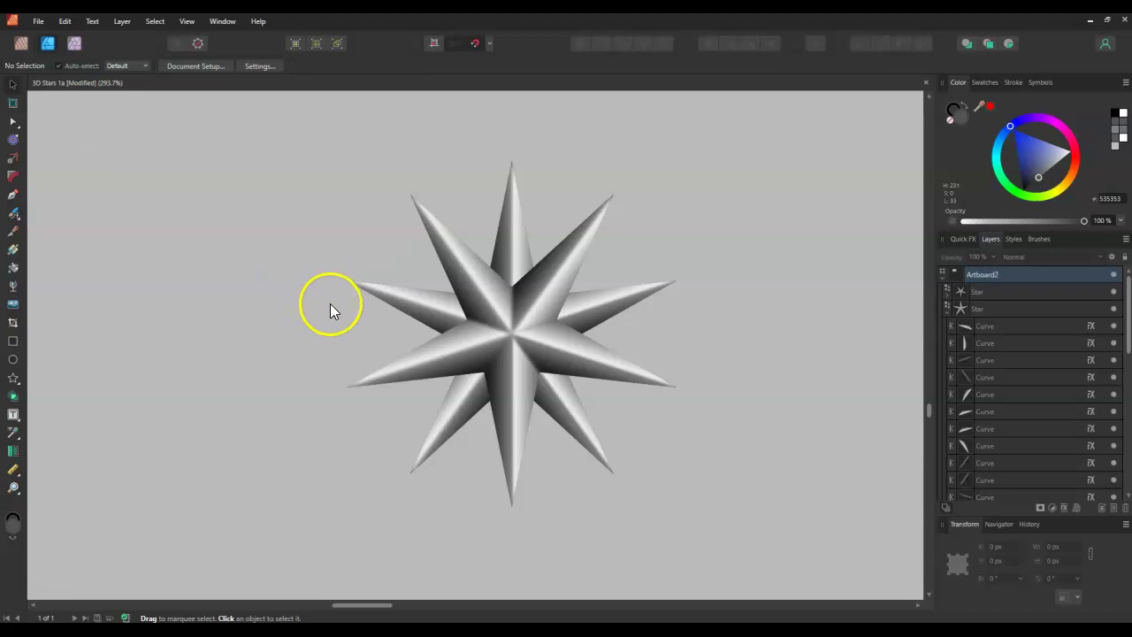
{"action": "scroll", "coordinate": [330, 303], "scroll_direction": "down", "scroll_amount": 5}
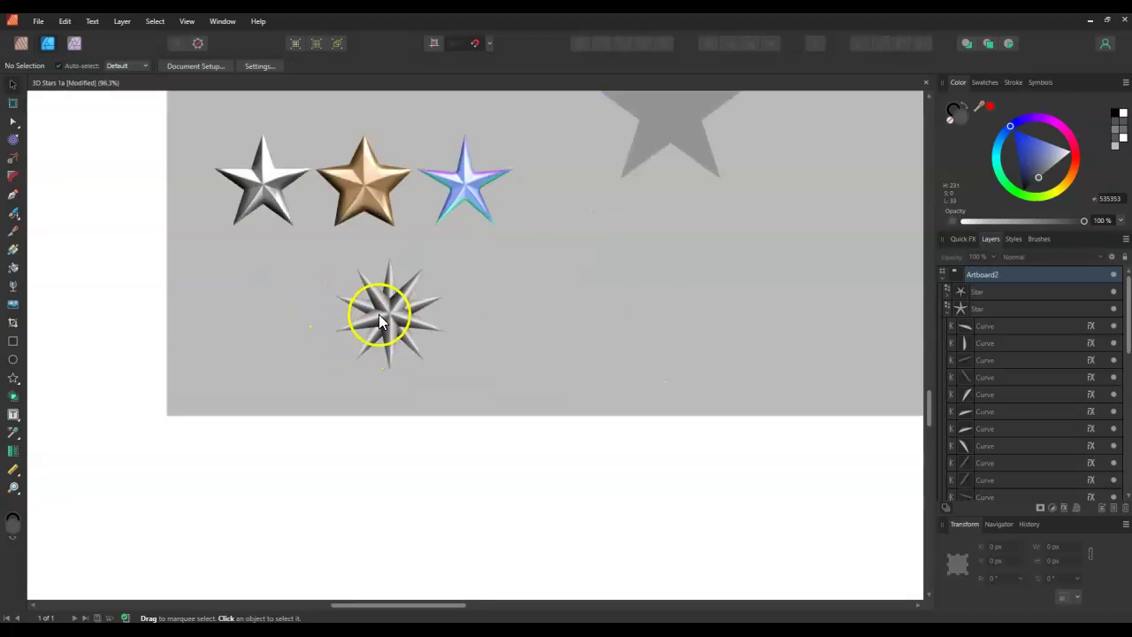
{"action": "scroll", "coordinate": [380, 319], "scroll_direction": "up", "scroll_amount": 5}
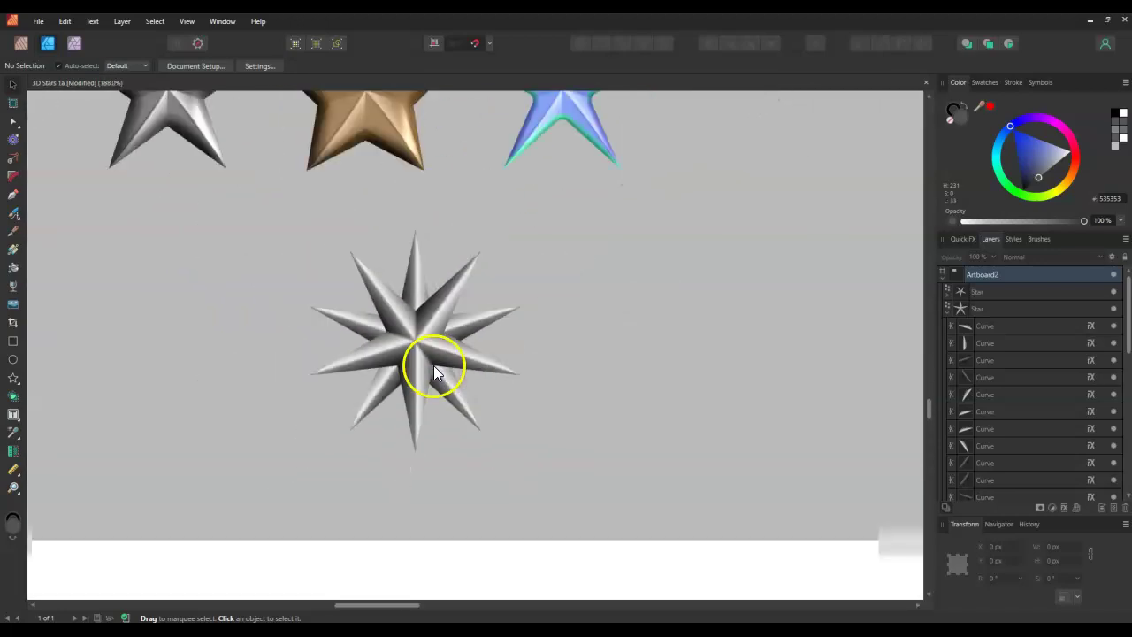
{"action": "scroll", "coordinate": [358, 351], "scroll_direction": "down", "scroll_amount": 3}
{"action": "scroll", "coordinate": [438, 423], "scroll_direction": "up", "scroll_amount": 5}
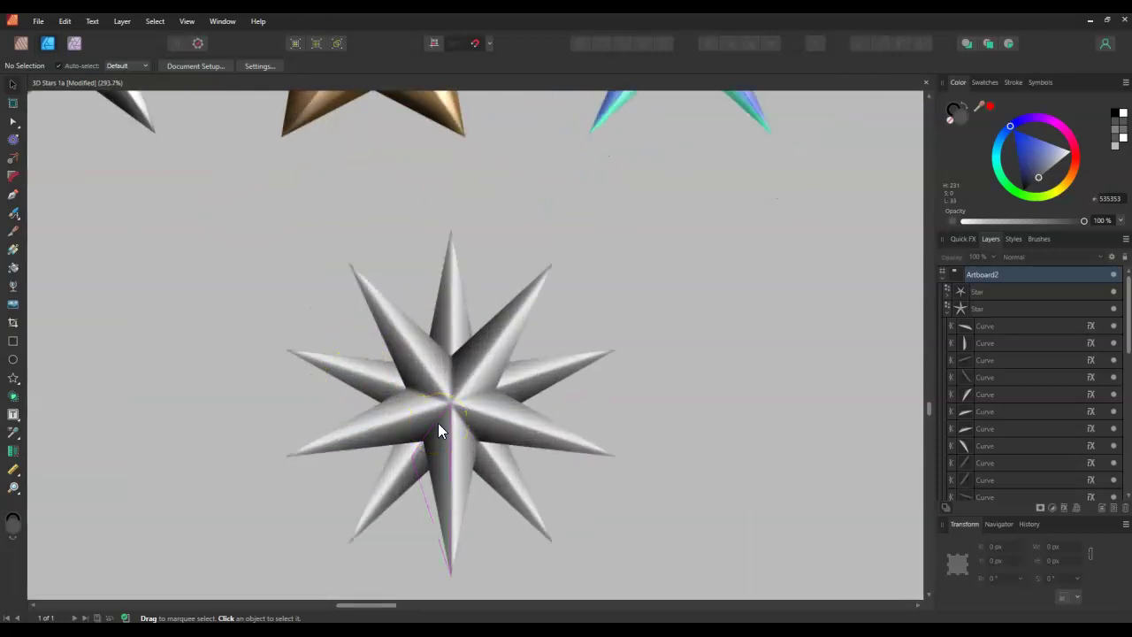
{"action": "scroll", "coordinate": [438, 422], "scroll_direction": "down", "scroll_amount": 2}
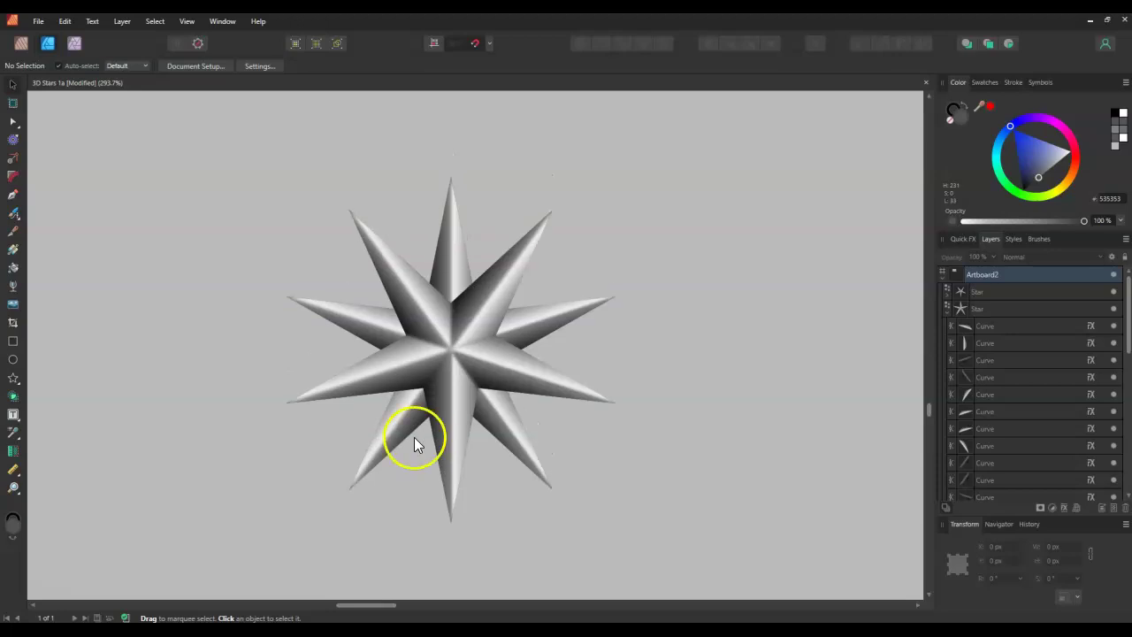
{"action": "left_click", "coordinate": [430, 345]}
{"action": "left_click", "coordinate": [159, 273]}
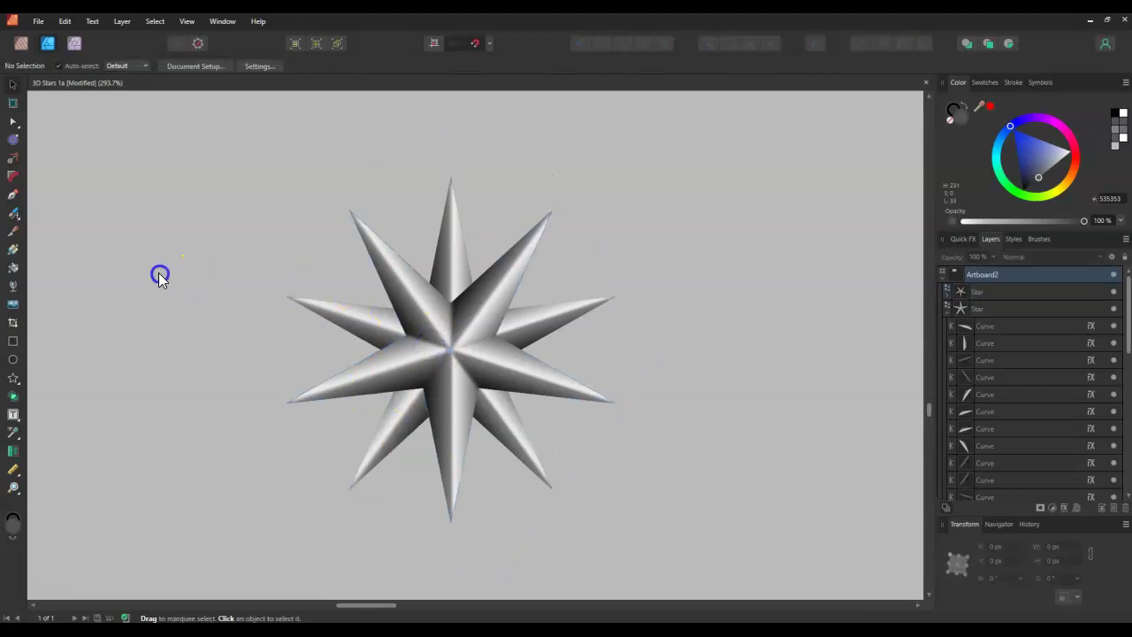
{"action": "scroll", "coordinate": [159, 272], "scroll_direction": "down", "scroll_amount": 2}
{"action": "scroll", "coordinate": [159, 273], "scroll_direction": "up", "scroll_amount": 2}
{"action": "scroll", "coordinate": [389, 297], "scroll_direction": "up", "scroll_amount": 4}
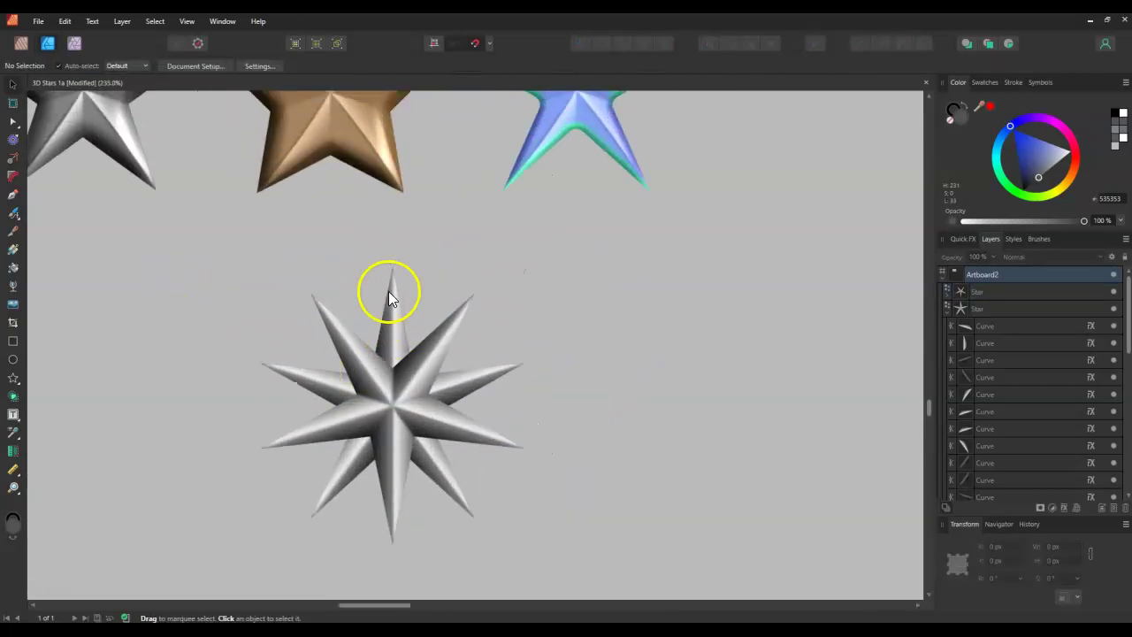
{"action": "scroll", "coordinate": [387, 293], "scroll_direction": "down", "scroll_amount": 3}
- Drag the rotated star to the right and shift the upright star up and left
{"action": "left_click", "coordinate": [377, 371]}
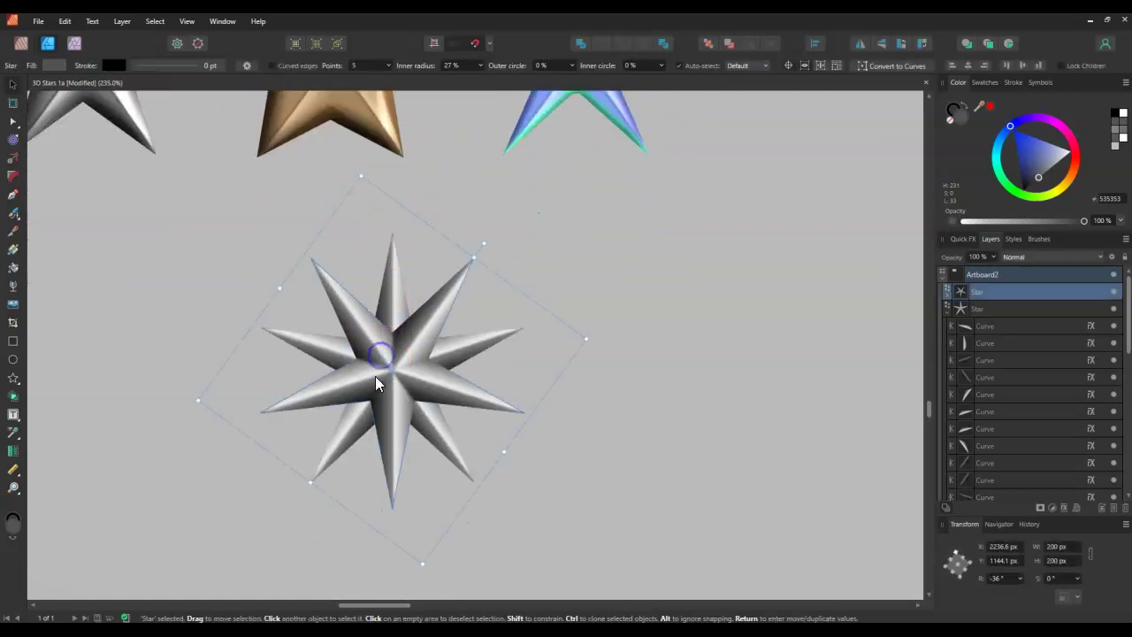
{"action": "left_click_drag", "start_coordinate": [400, 374], "coordinate": [619, 359]}
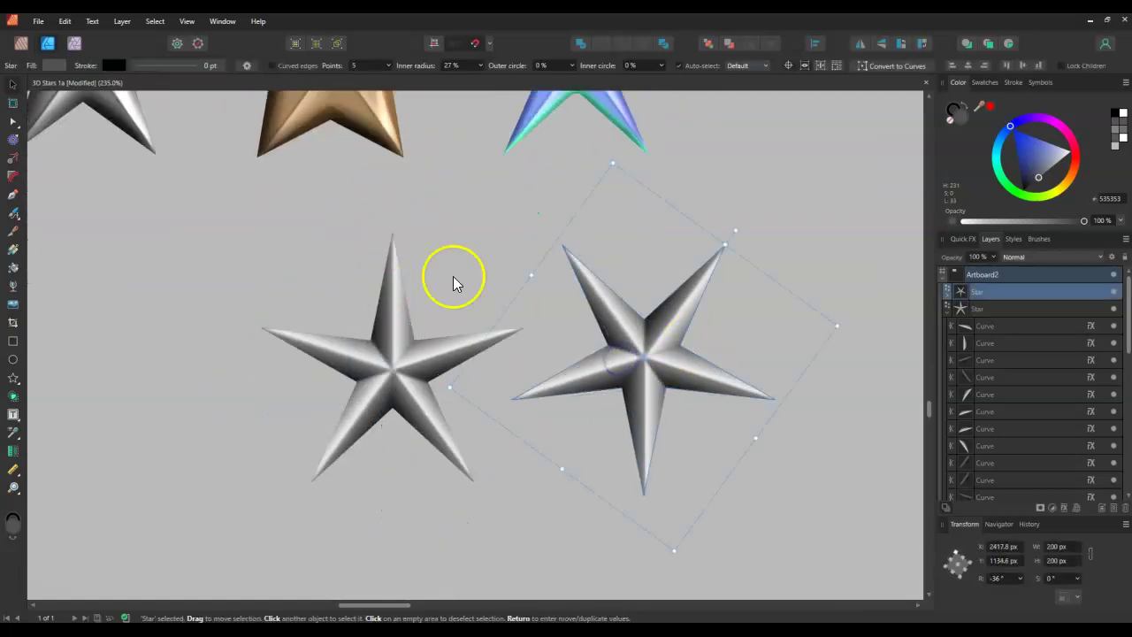
{"action": "left_click", "coordinate": [360, 327]}
{"action": "left_click", "coordinate": [393, 351]}
{"action": "left_click_drag", "start_coordinate": [418, 366], "coordinate": [303, 336]}
- Marquee-select the three top-row stars, then select only the rotated five-point star
{"action": "scroll", "coordinate": [779, 359], "scroll_direction": "up", "scroll_amount": 2}
{"action": "scroll", "coordinate": [780, 359], "scroll_direction": "down", "scroll_amount": 1}
{"action": "scroll", "coordinate": [1031, 353], "scroll_direction": "down", "scroll_amount": 2}
{"action": "scroll", "coordinate": [1032, 353], "scroll_direction": "up", "scroll_amount": 2}
{"action": "scroll", "coordinate": [714, 251], "scroll_direction": "down", "scroll_amount": 3}
{"action": "scroll", "coordinate": [521, 248], "scroll_direction": "up", "scroll_amount": 2}
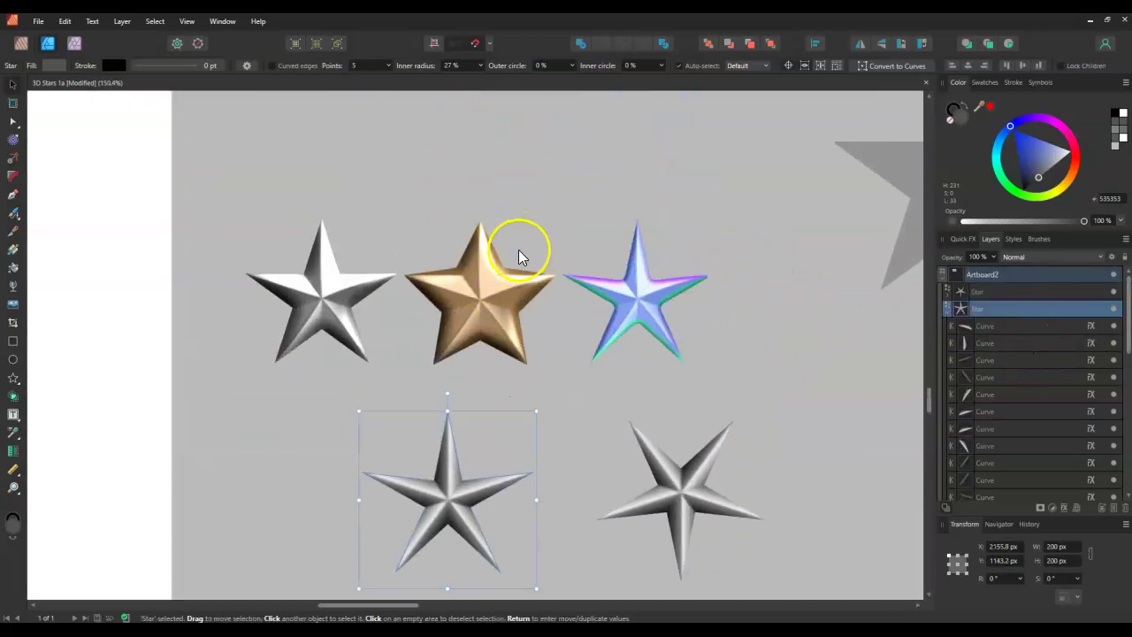
{"action": "left_click_drag", "start_coordinate": [182, 175], "coordinate": [785, 402]}
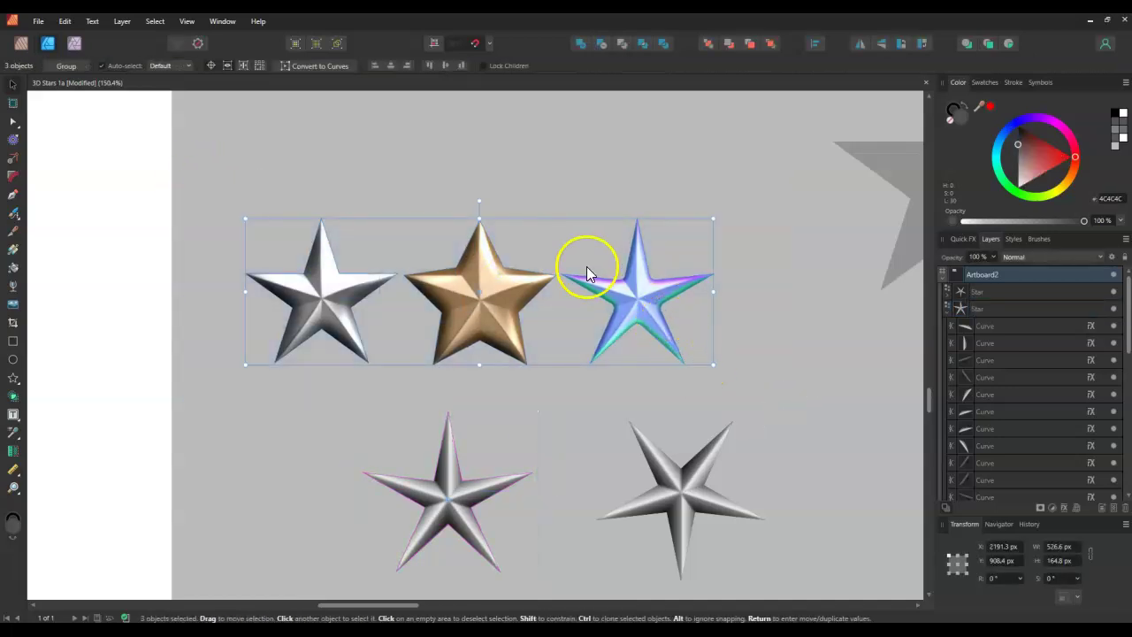
{"action": "scroll", "coordinate": [808, 359], "scroll_direction": "down", "scroll_amount": 1}
{"action": "scroll", "coordinate": [826, 391], "scroll_direction": "up", "scroll_amount": 6}
{"action": "scroll", "coordinate": [563, 376], "scroll_direction": "down", "scroll_amount": 2}
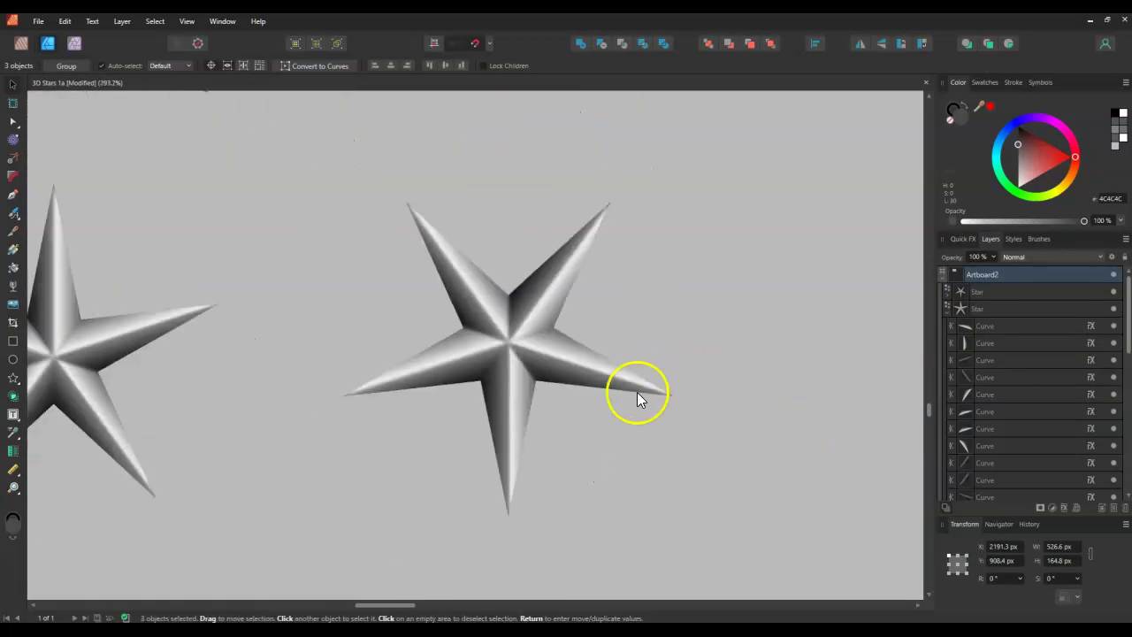
{"action": "left_click", "coordinate": [654, 449]}
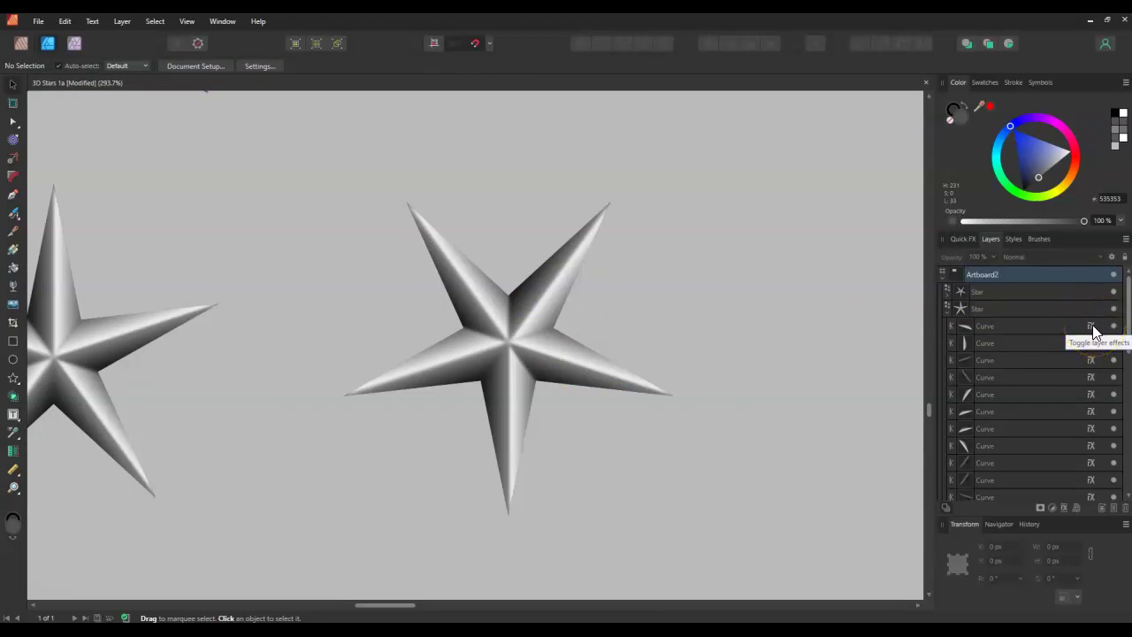
{"action": "left_click", "coordinate": [479, 303]}
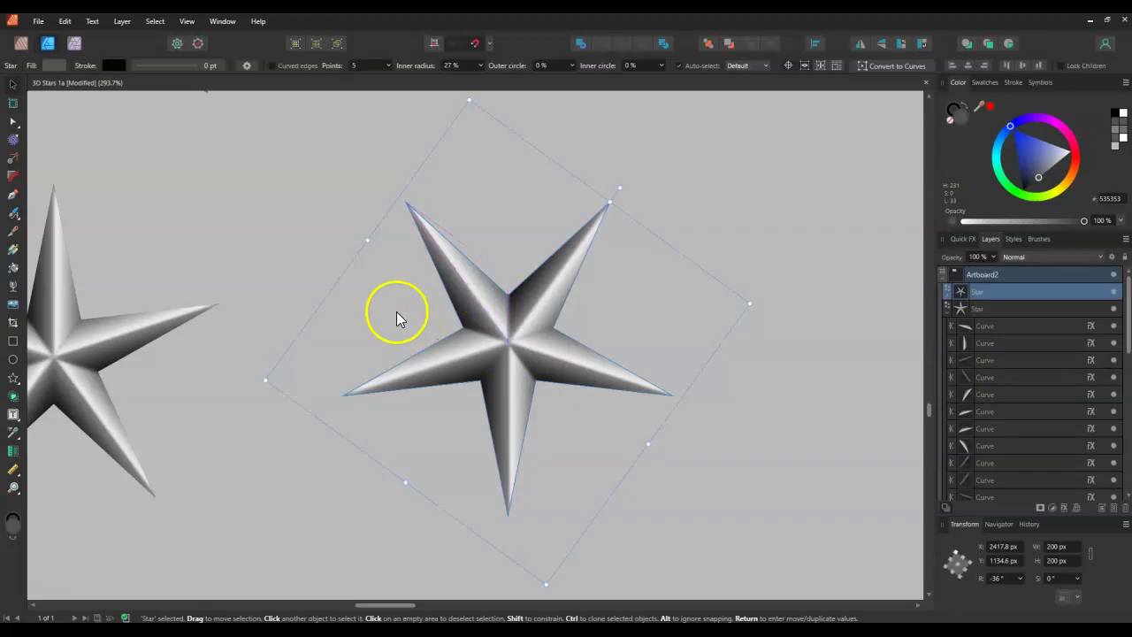
- Give the upright star a Quick FX 3D effect at 9.5 px radius and open its Layer Effects settings
{"action": "left_click", "coordinate": [965, 312]}
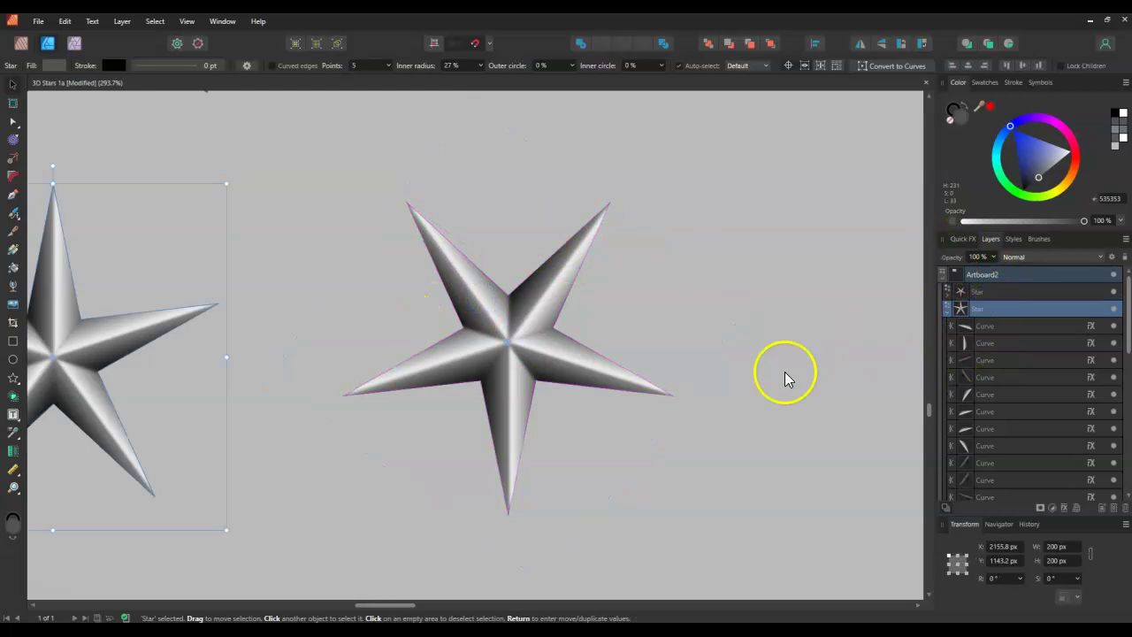
{"action": "left_click_drag", "start_coordinate": [392, 606], "coordinate": [354, 609]}
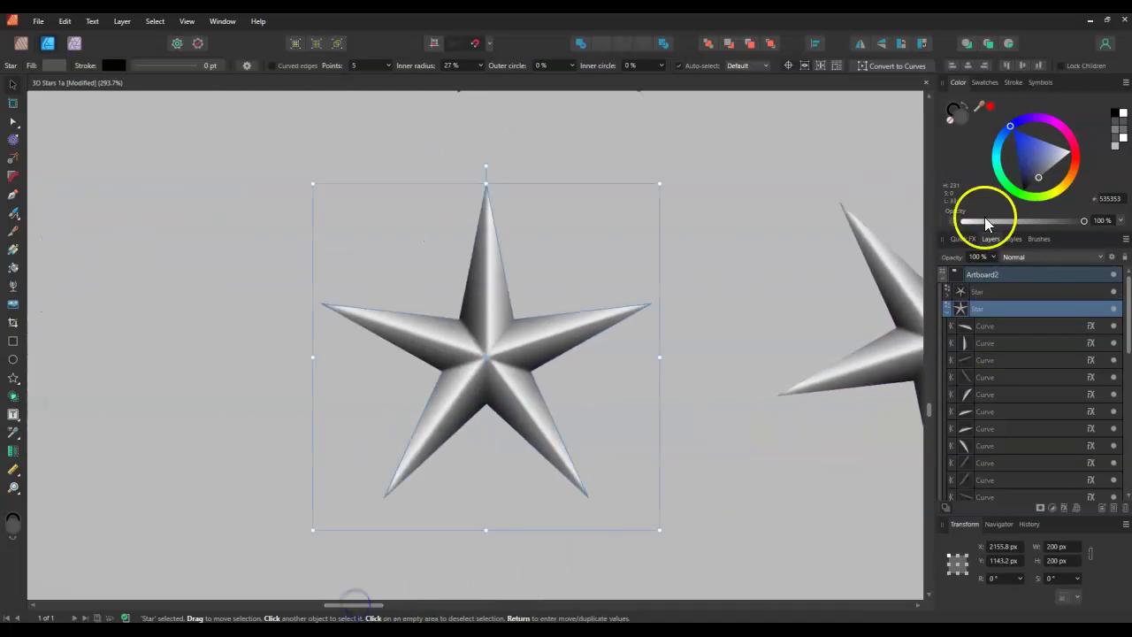
{"action": "left_click", "coordinate": [963, 240]}
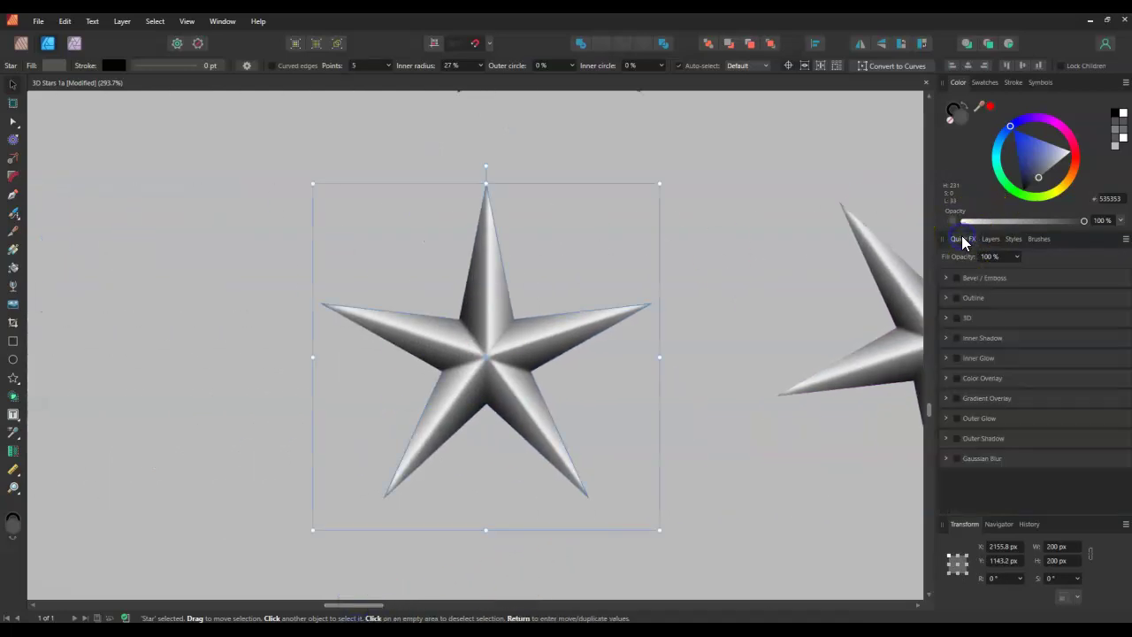
{"action": "left_click", "coordinate": [957, 318]}
{"action": "left_click_drag", "start_coordinate": [1008, 353], "coordinate": [1018, 357]}
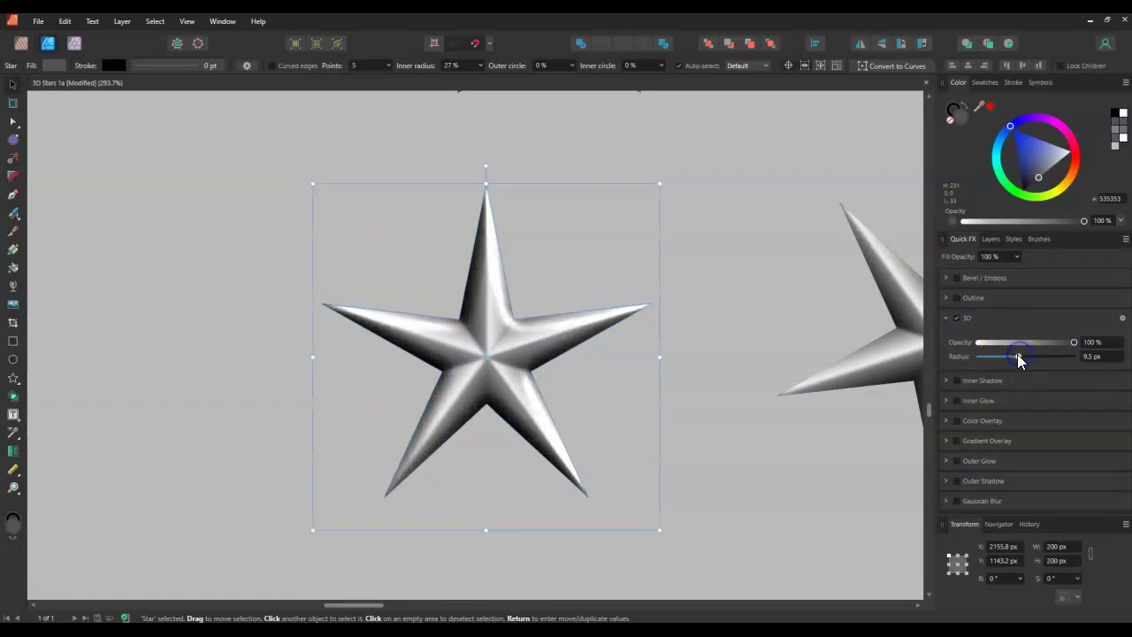
{"action": "left_click", "coordinate": [1121, 319]}
- Move the Layer Effects dialog aside, redirect the first 3D light and color it deep blue
{"action": "left_click_drag", "start_coordinate": [306, 170], "coordinate": [286, 187]}
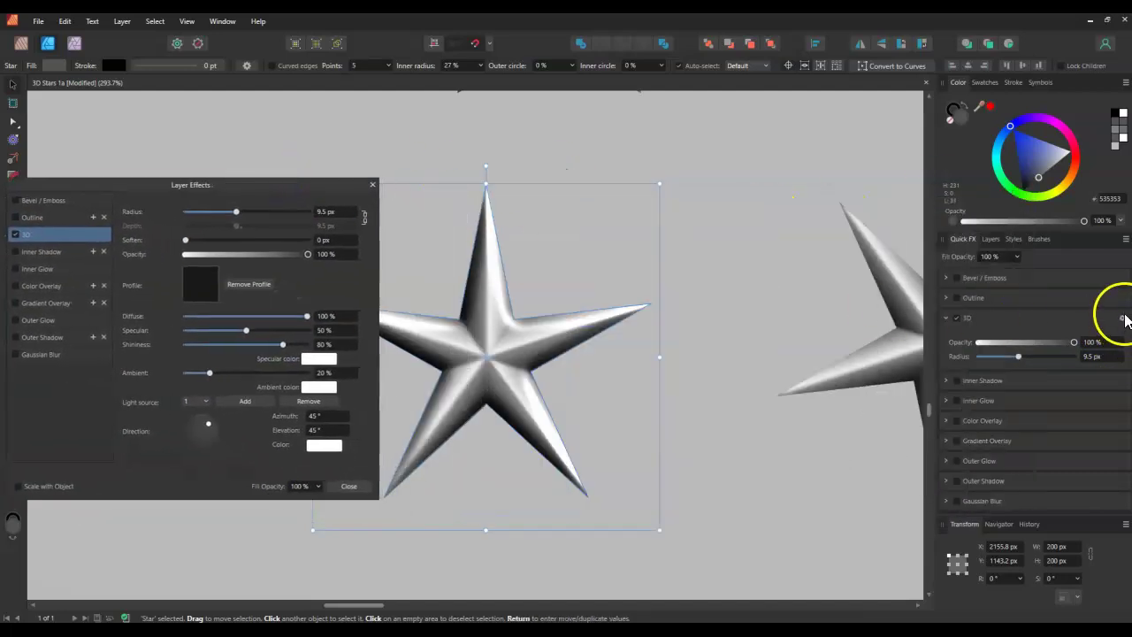
{"action": "left_click_drag", "start_coordinate": [261, 188], "coordinate": [231, 180]}
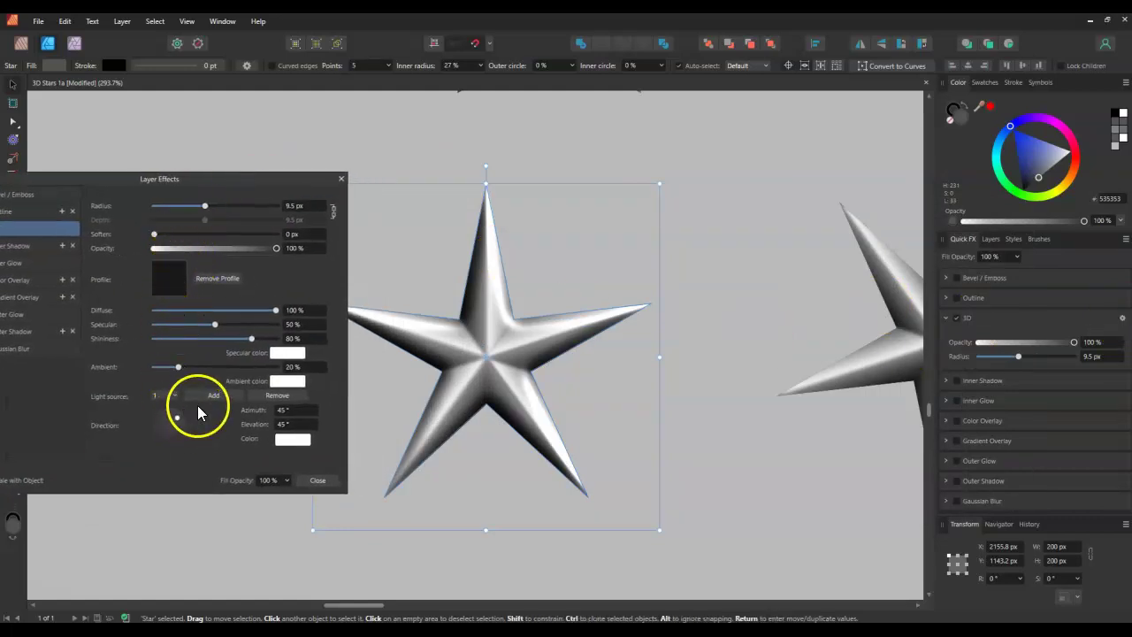
{"action": "mouse_move", "coordinate": [174, 418]}
{"action": "left_mouse_down"}
{"action": "mouse_move", "coordinate": [162, 416]}
{"action": "mouse_move", "coordinate": [170, 446]}
{"action": "left_mouse_up"}
{"action": "left_click", "coordinate": [292, 441]}
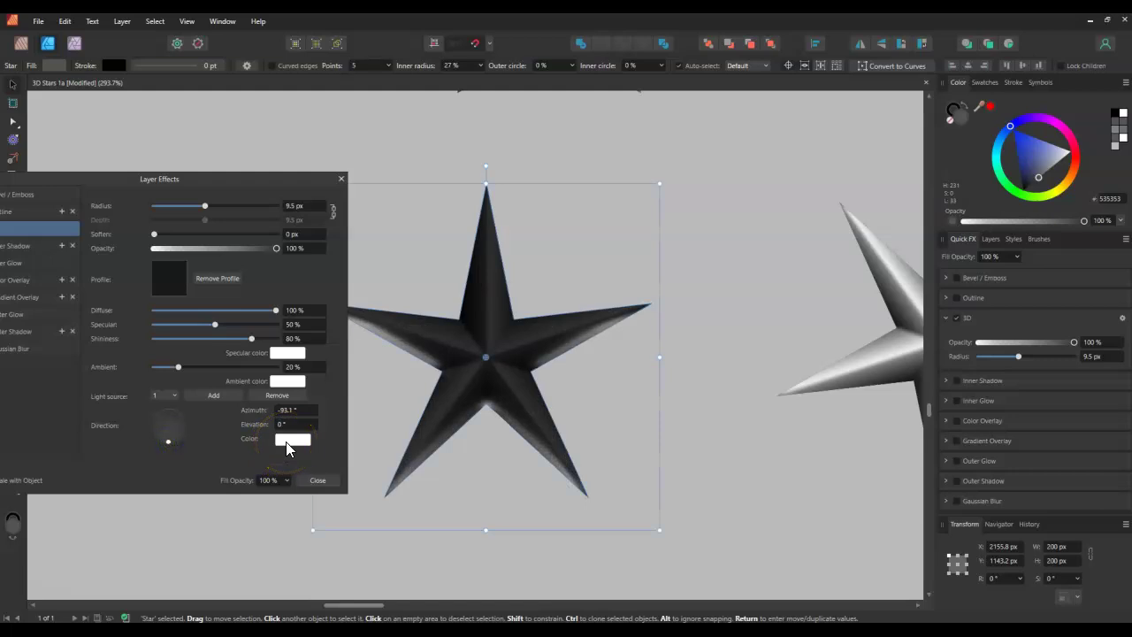
{"action": "left_click", "coordinate": [298, 440]}
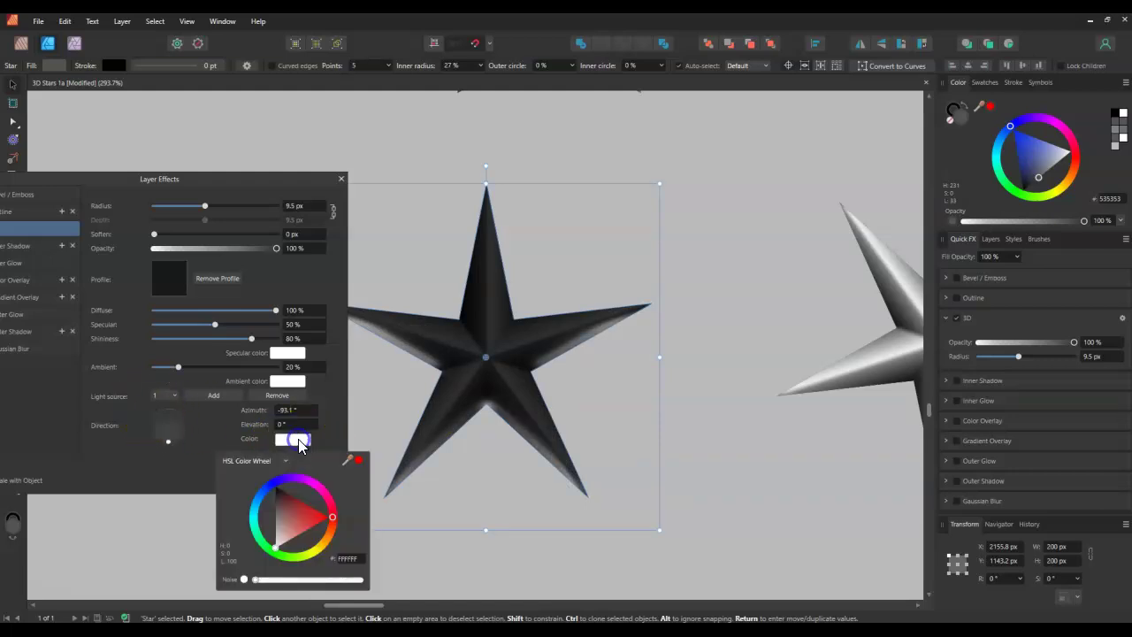
{"action": "left_click_drag", "start_coordinate": [280, 484], "coordinate": [292, 518]}
{"action": "left_click", "coordinate": [284, 506]}
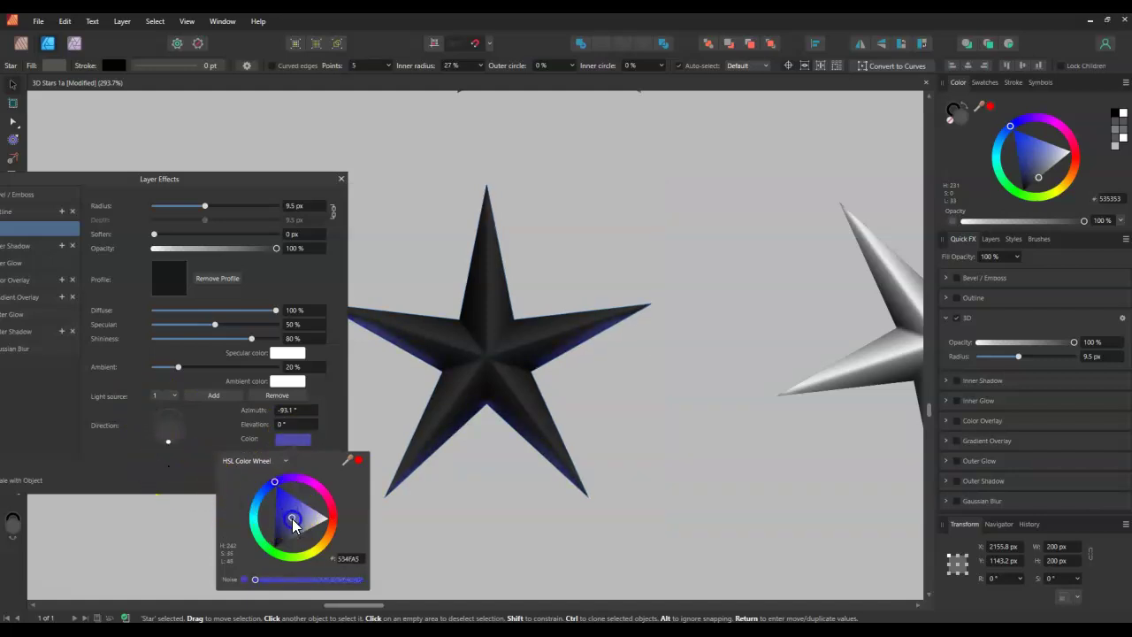
{"action": "left_click", "coordinate": [193, 479]}
- Add a second 3D light, angle it, and color it pale yellow FFE572
{"action": "left_click", "coordinate": [209, 397]}
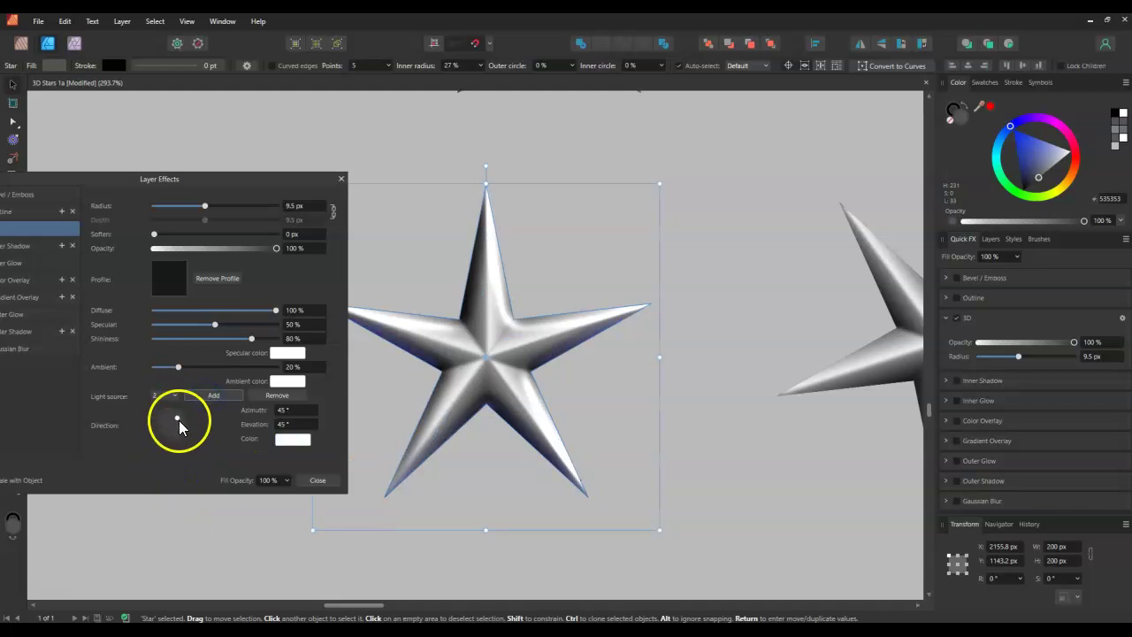
{"action": "left_click_drag", "start_coordinate": [179, 420], "coordinate": [177, 414]}
{"action": "left_click", "coordinate": [290, 439]}
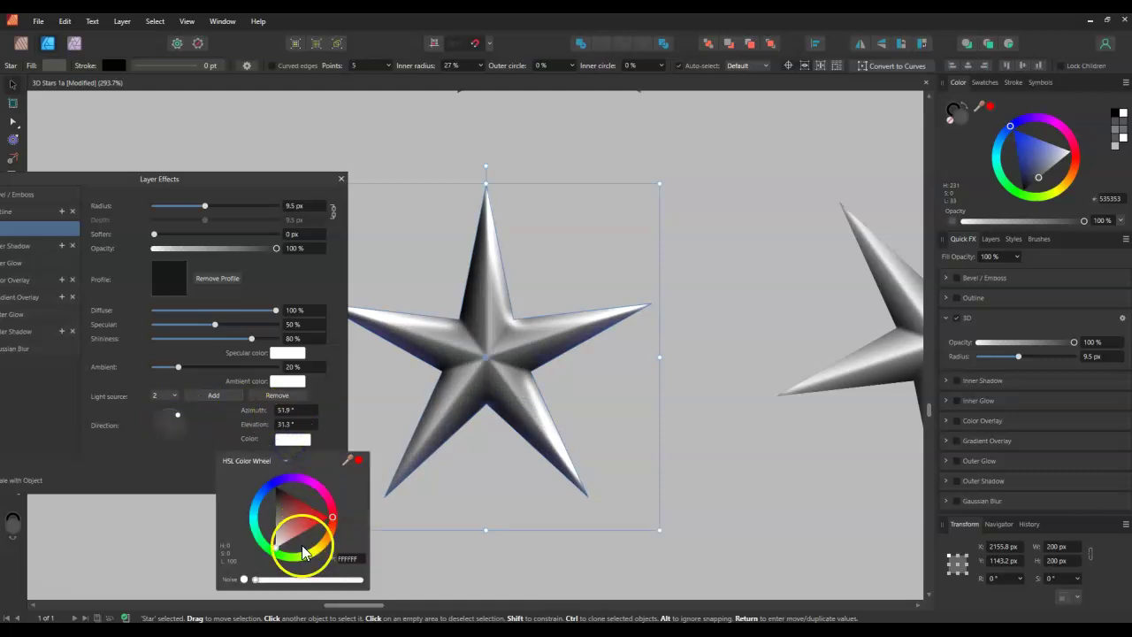
{"action": "left_click", "coordinate": [320, 549]}
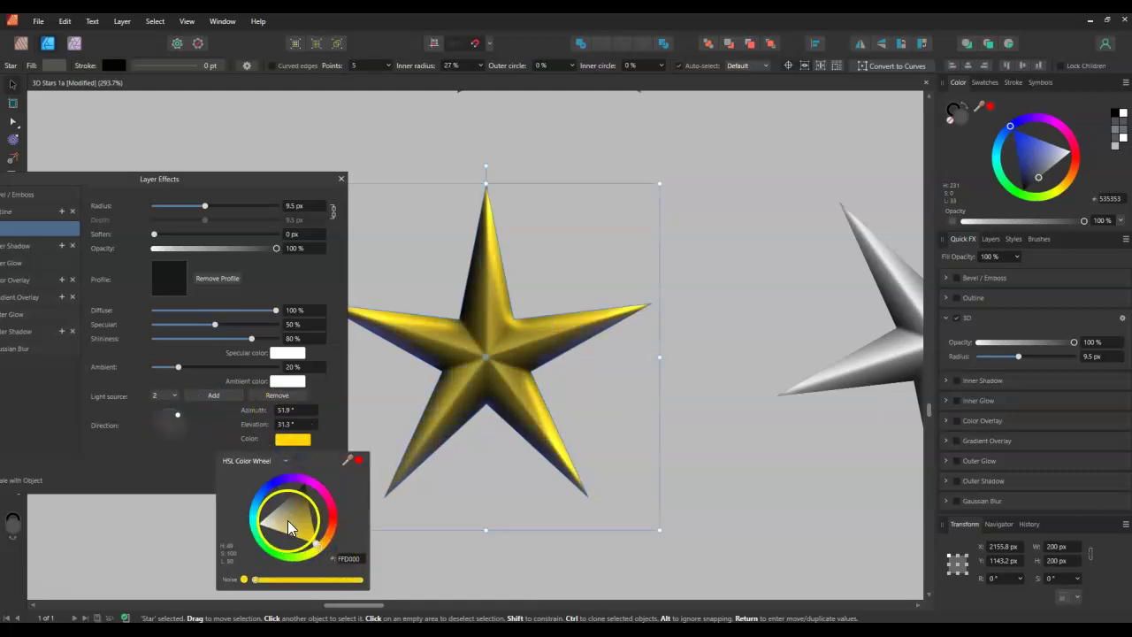
{"action": "left_click", "coordinate": [286, 520]}
{"action": "left_click_drag", "start_coordinate": [285, 518], "coordinate": [288, 536]}
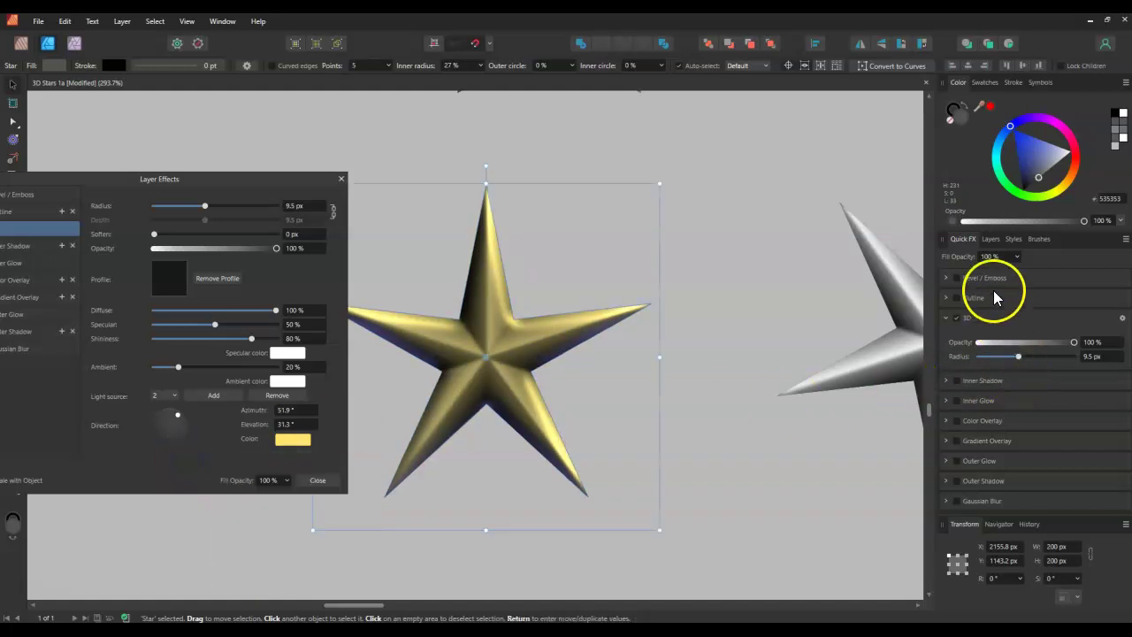
- Select the Star layer in the Layers panel and reopen its Layer Effects dialog fully in view
{"action": "left_click", "coordinate": [989, 240]}
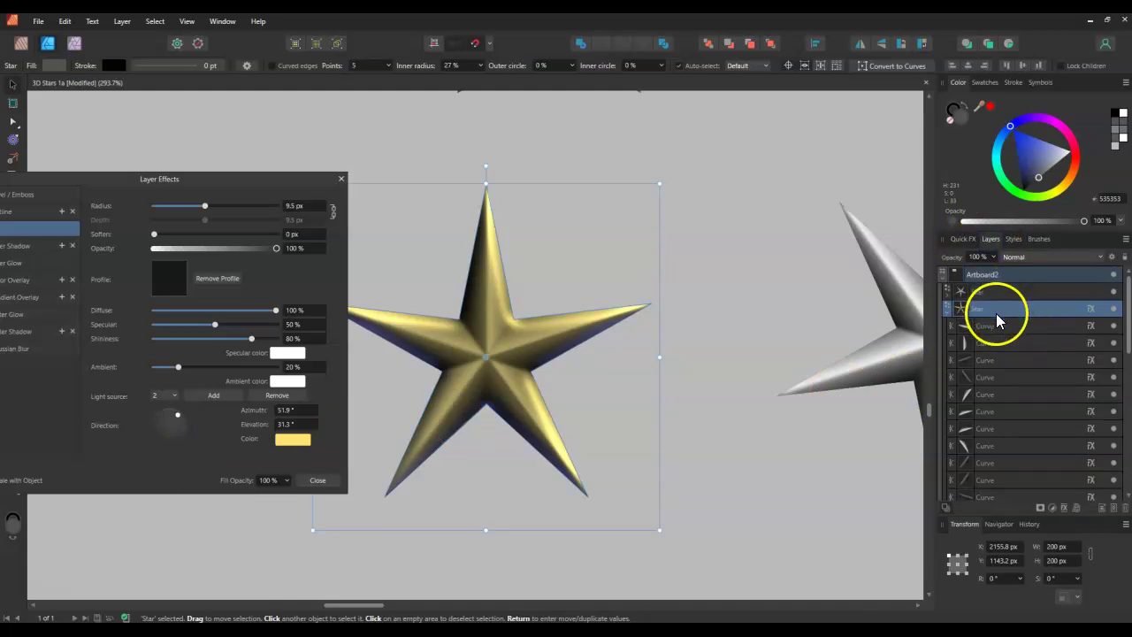
{"action": "left_click_drag", "start_coordinate": [1045, 196], "coordinate": [1073, 164]}
{"action": "left_click", "coordinate": [1016, 326]}
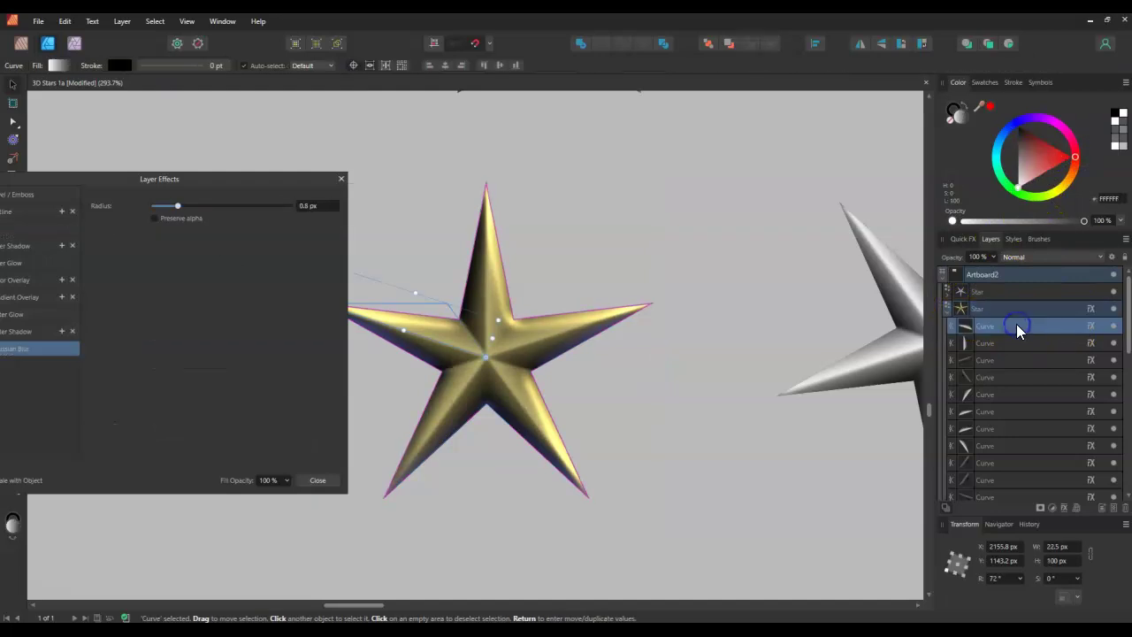
{"action": "left_click", "coordinate": [341, 178]}
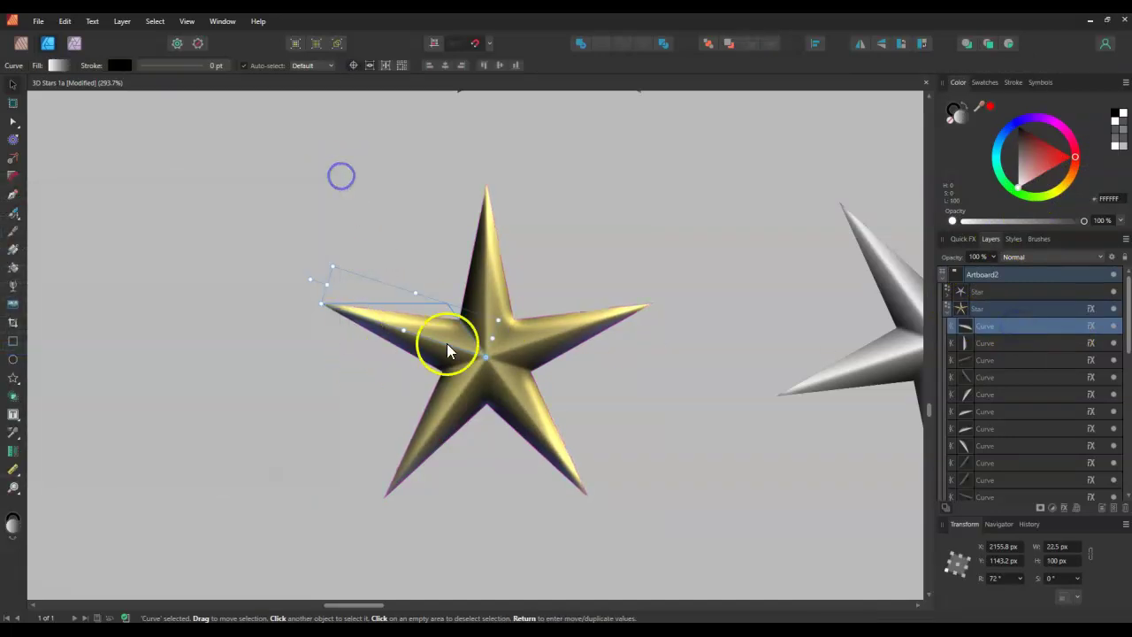
{"action": "left_click", "coordinate": [489, 389]}
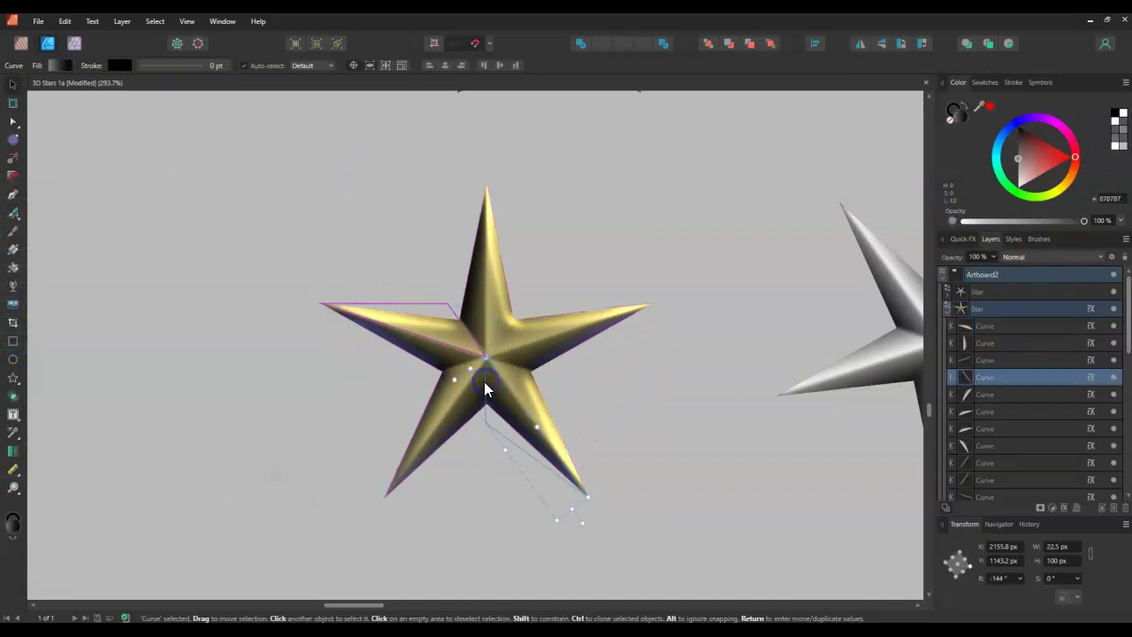
{"action": "left_click", "coordinate": [1012, 310]}
{"action": "left_click", "coordinate": [1091, 308]}
{"action": "left_click_drag", "start_coordinate": [197, 183], "coordinate": [334, 191]}
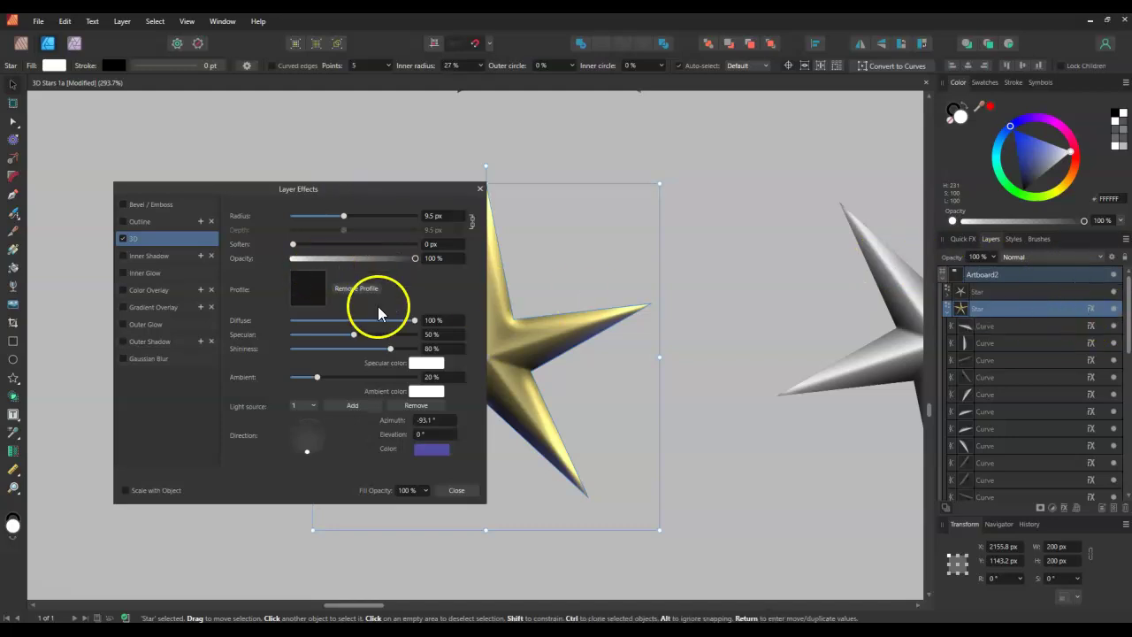
- Set the 3D effect to 4.3 px radius, 45% opacity and 12% ambient
{"action": "left_click_drag", "start_coordinate": [352, 190], "coordinate": [253, 157]}
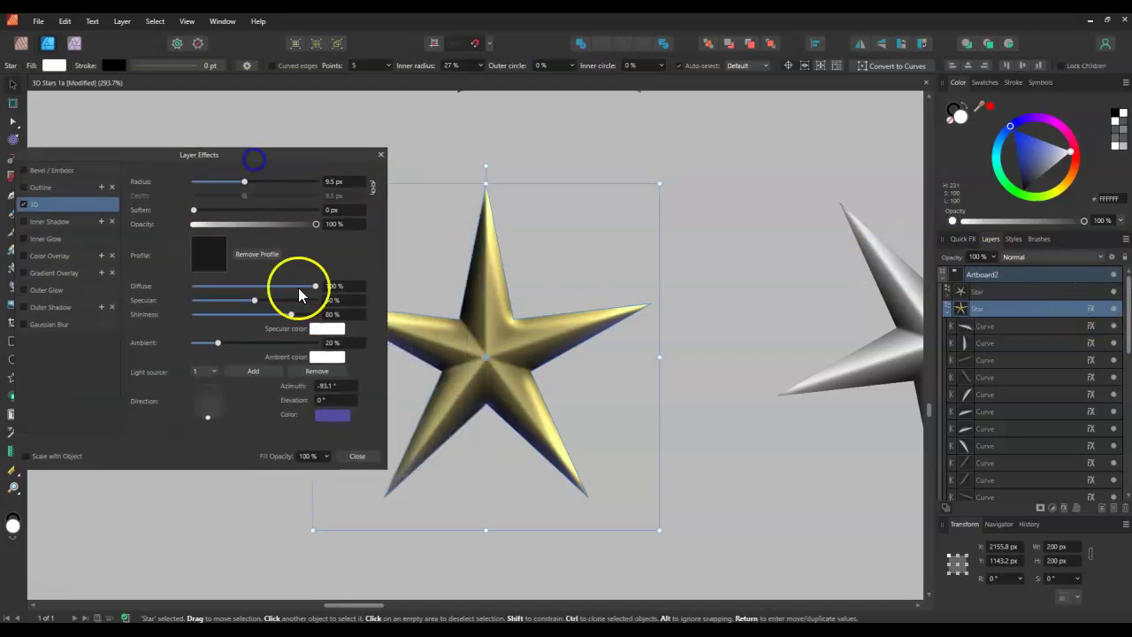
{"action": "mouse_move", "coordinate": [217, 344]}
{"action": "left_mouse_down"}
{"action": "mouse_move", "coordinate": [253, 344]}
{"action": "mouse_move", "coordinate": [228, 344]}
{"action": "left_mouse_up"}
{"action": "mouse_move", "coordinate": [246, 181]}
{"action": "left_mouse_down"}
{"action": "mouse_move", "coordinate": [267, 184]}
{"action": "mouse_move", "coordinate": [232, 185]}
{"action": "left_mouse_up"}
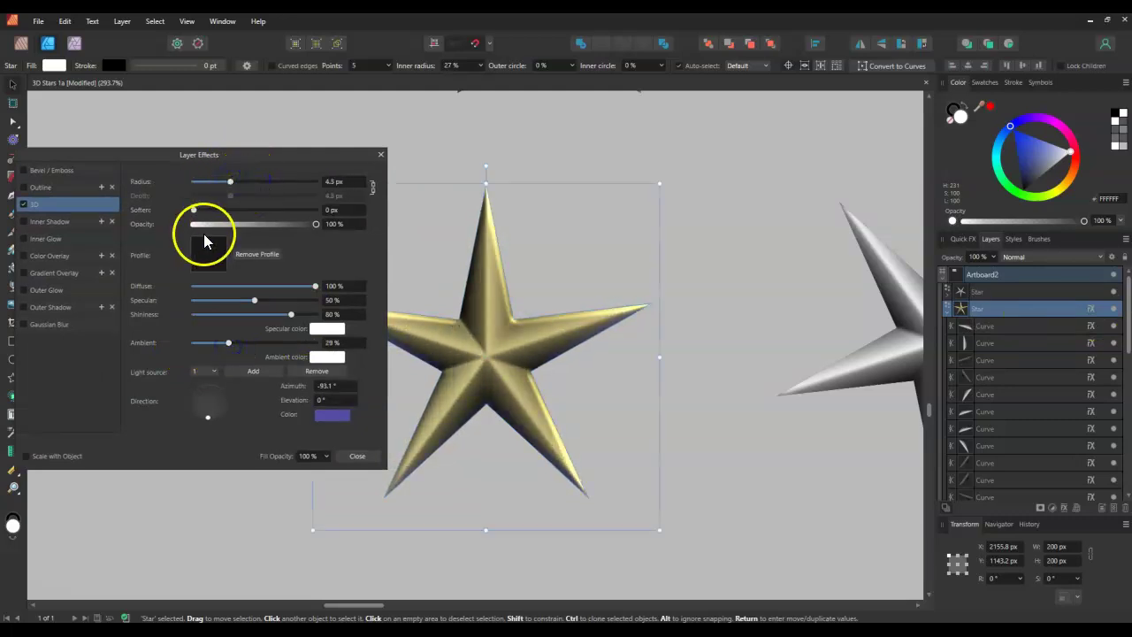
{"action": "mouse_move", "coordinate": [317, 227]}
{"action": "left_mouse_down"}
{"action": "mouse_move", "coordinate": [217, 227]}
{"action": "mouse_move", "coordinate": [255, 232]}
{"action": "left_mouse_up"}
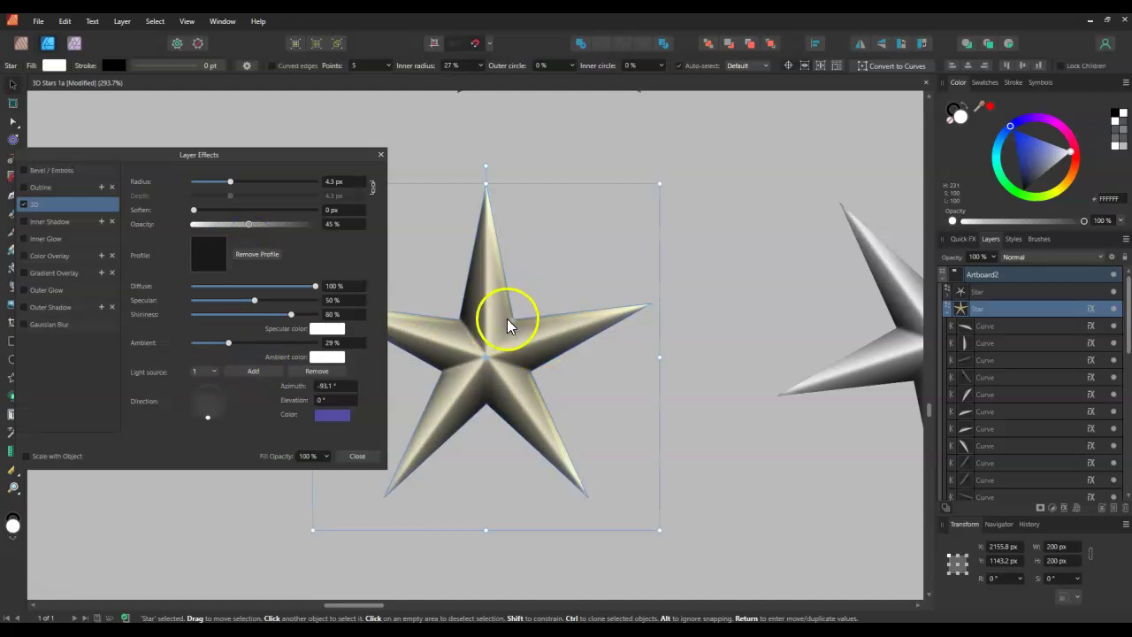
{"action": "mouse_move", "coordinate": [228, 343]}
{"action": "left_mouse_down"}
{"action": "mouse_move", "coordinate": [253, 341]}
{"action": "mouse_move", "coordinate": [202, 340]}
{"action": "mouse_move", "coordinate": [209, 346]}
{"action": "left_mouse_up"}
- Change the first 3D light's color to dark blue
{"action": "left_click", "coordinate": [216, 373]}
{"action": "left_click", "coordinate": [339, 419]}
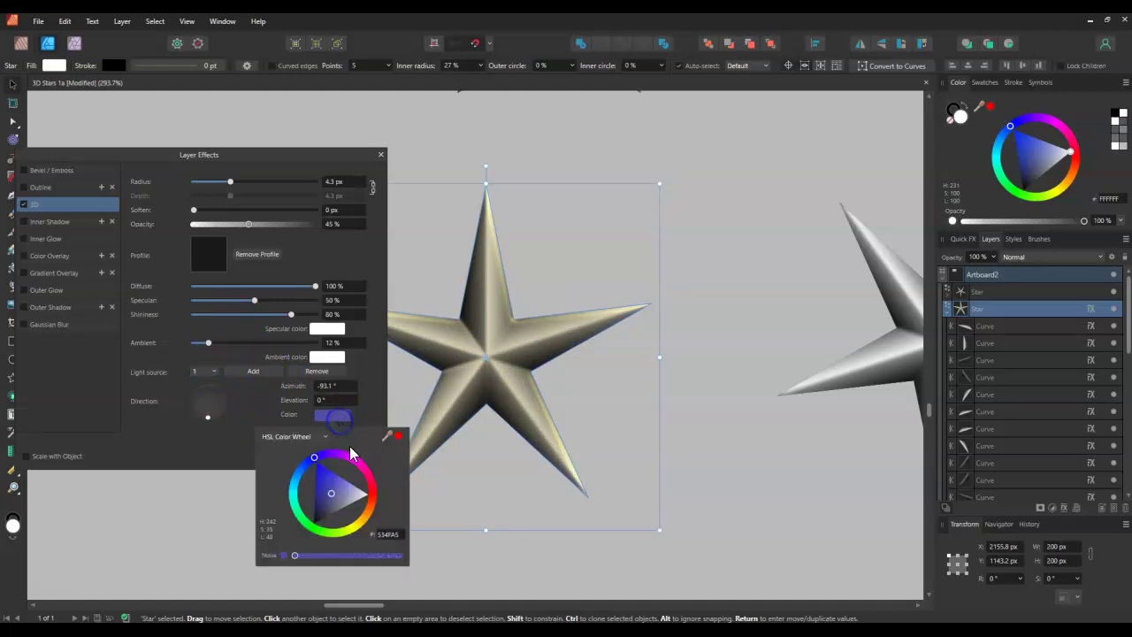
{"action": "left_click_drag", "start_coordinate": [341, 460], "coordinate": [314, 503]}
{"action": "left_click", "coordinate": [251, 467]}
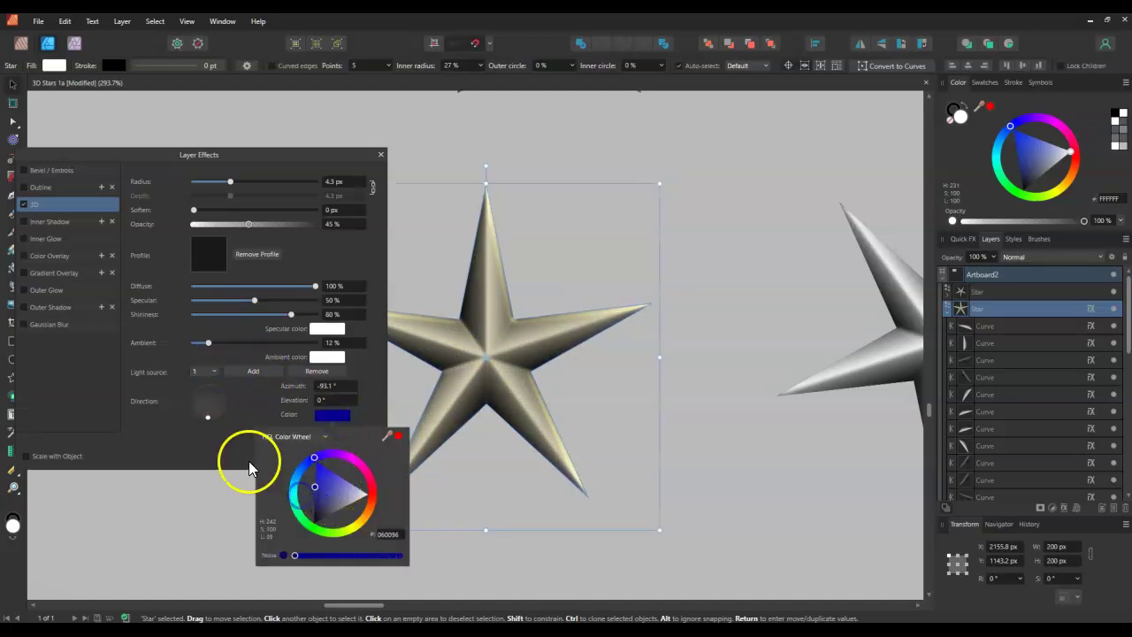
- Redirect and raise the second light, lower shininess to 75%, and close Layer Effects
{"action": "left_click", "coordinate": [212, 372]}
{"action": "left_click", "coordinate": [205, 397]}
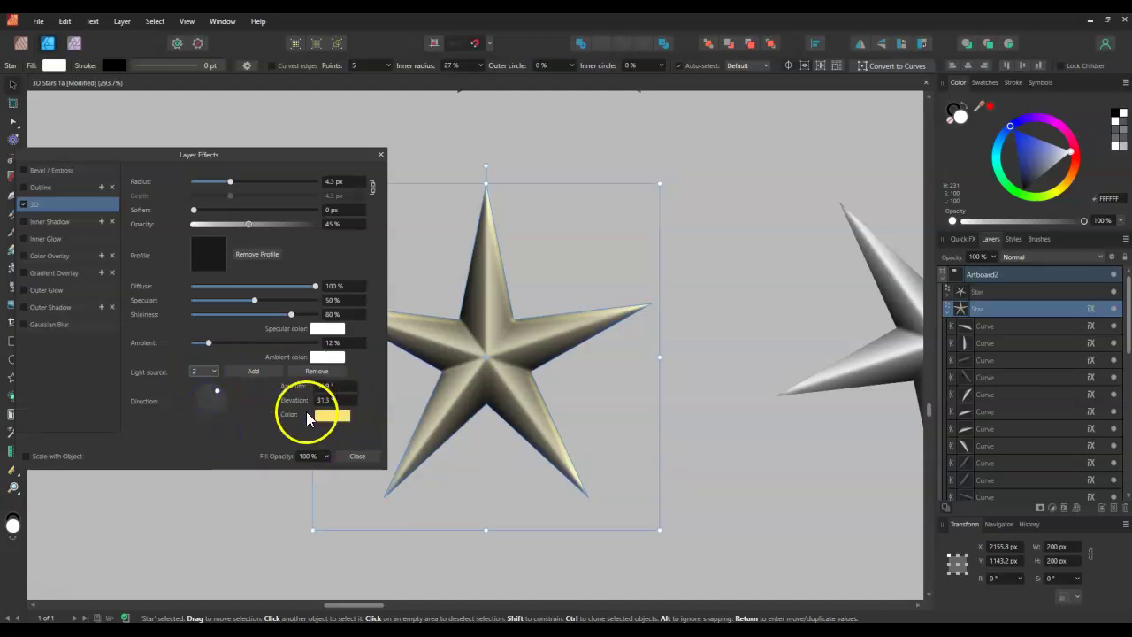
{"action": "left_click_drag", "start_coordinate": [219, 397], "coordinate": [208, 405]}
{"action": "left_click", "coordinate": [221, 350]}
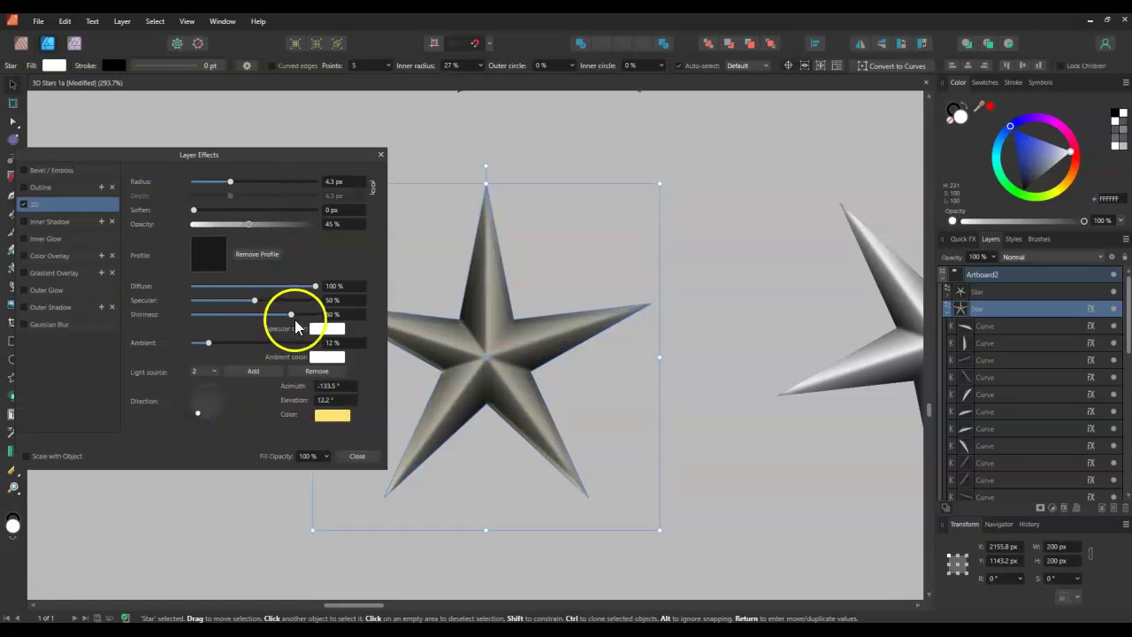
{"action": "mouse_move", "coordinate": [291, 314]}
{"action": "left_mouse_down"}
{"action": "mouse_move", "coordinate": [248, 316]}
{"action": "mouse_move", "coordinate": [315, 316]}
{"action": "mouse_move", "coordinate": [285, 317]}
{"action": "mouse_move", "coordinate": [297, 288]}
{"action": "mouse_move", "coordinate": [314, 284]}
{"action": "mouse_move", "coordinate": [259, 287]}
{"action": "left_mouse_up"}
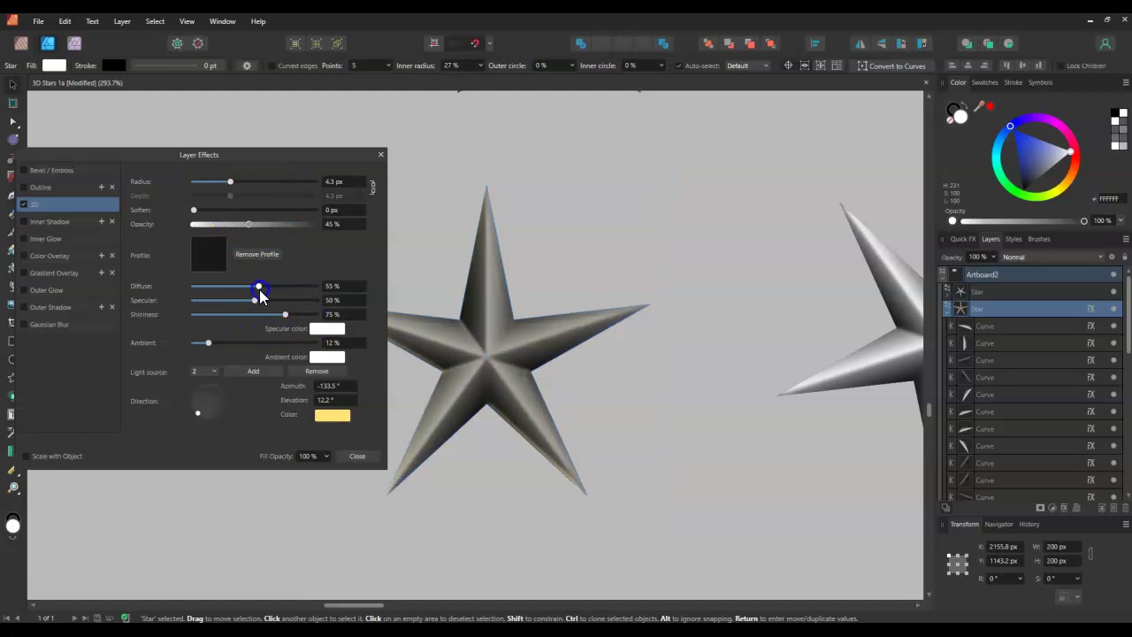
{"action": "left_click", "coordinate": [328, 416]}
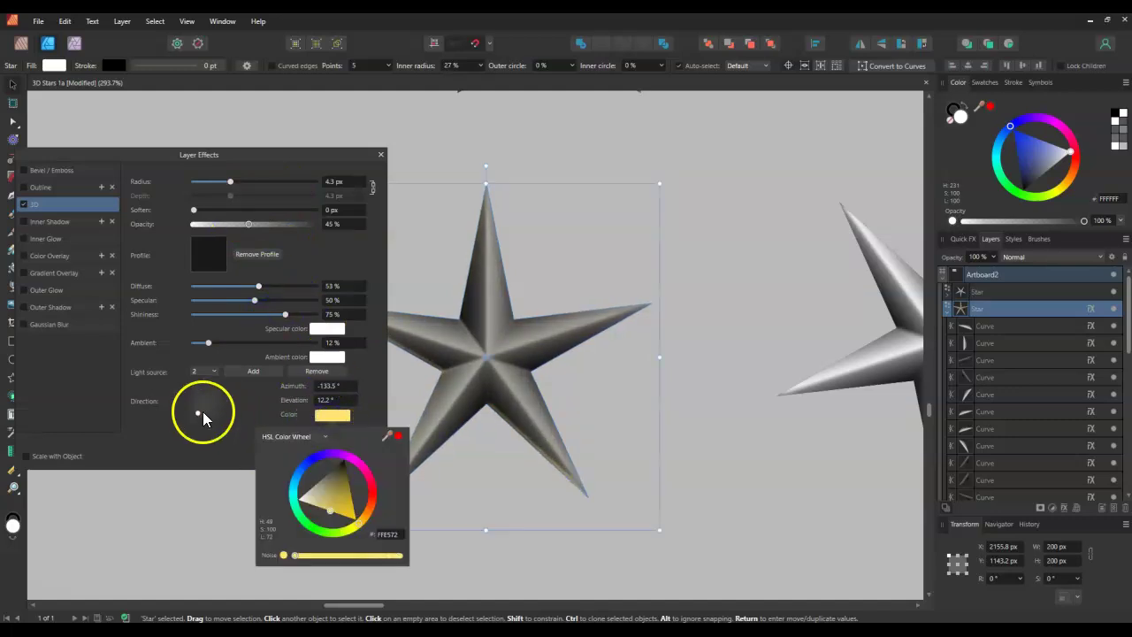
{"action": "left_click", "coordinate": [200, 411]}
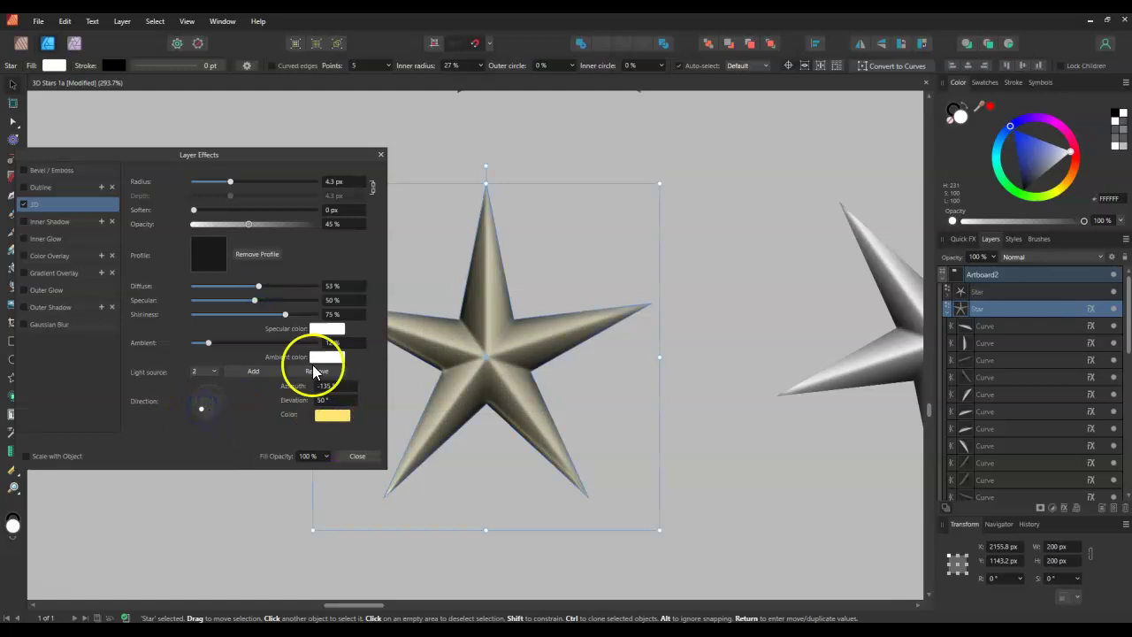
{"action": "left_click", "coordinate": [380, 155]}
{"action": "scroll", "coordinate": [413, 172], "scroll_direction": "down", "scroll_amount": 6}
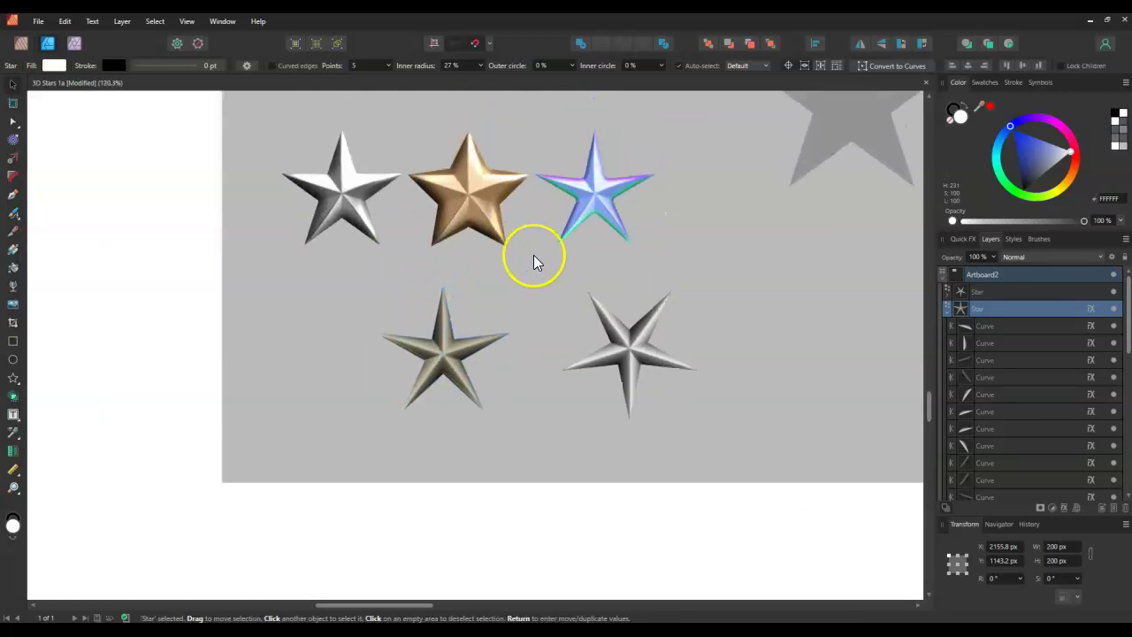
{"action": "scroll", "coordinate": [532, 306], "scroll_direction": "up", "scroll_amount": 2}
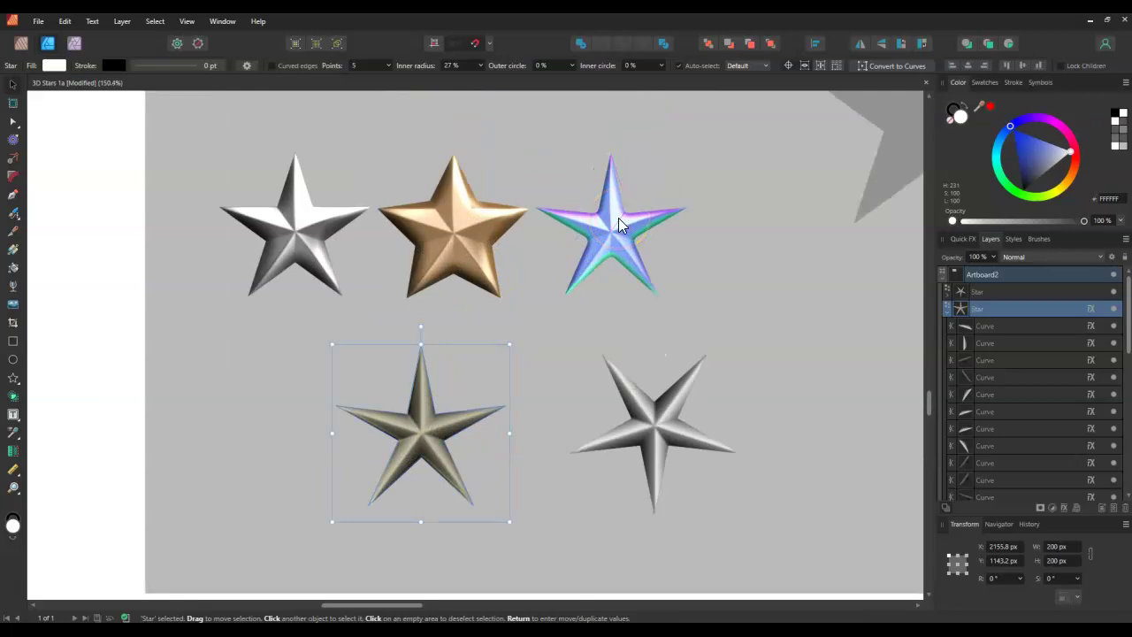
{"action": "left_click", "coordinate": [292, 197]}
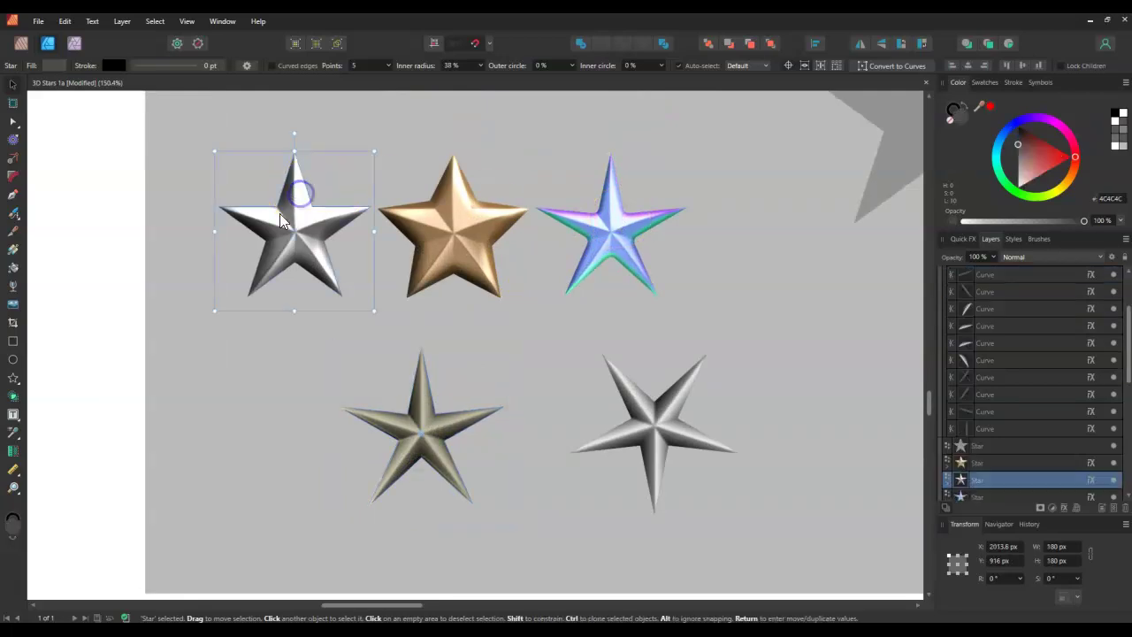
{"action": "scroll", "coordinate": [213, 297], "scroll_direction": "up", "scroll_amount": 1}
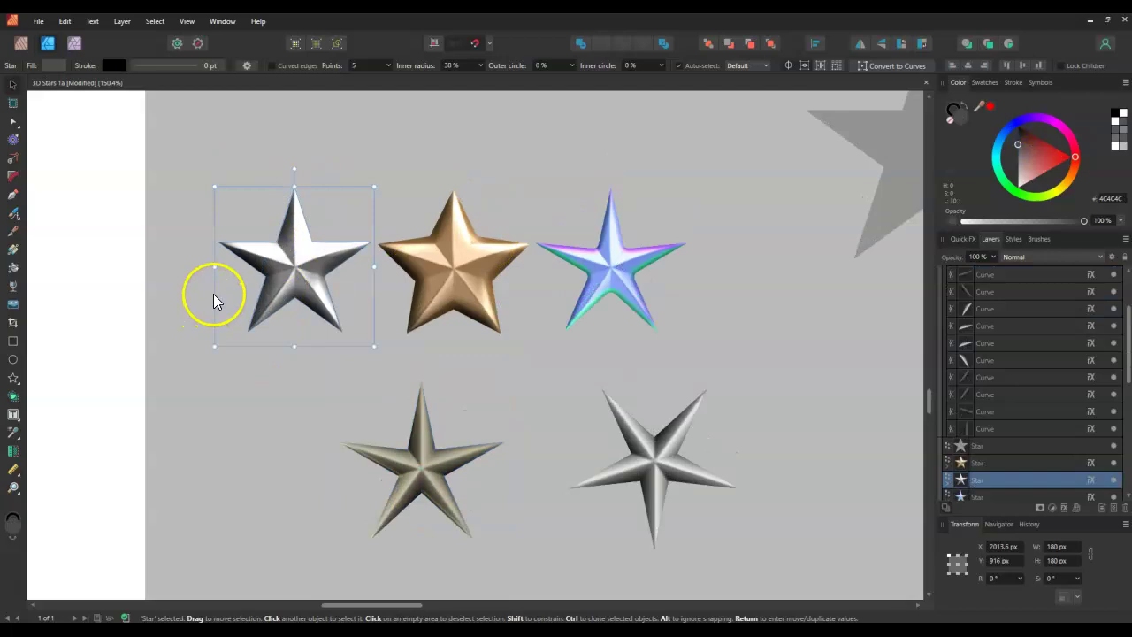
{"action": "scroll", "coordinate": [191, 252], "scroll_direction": "down", "scroll_amount": 2}
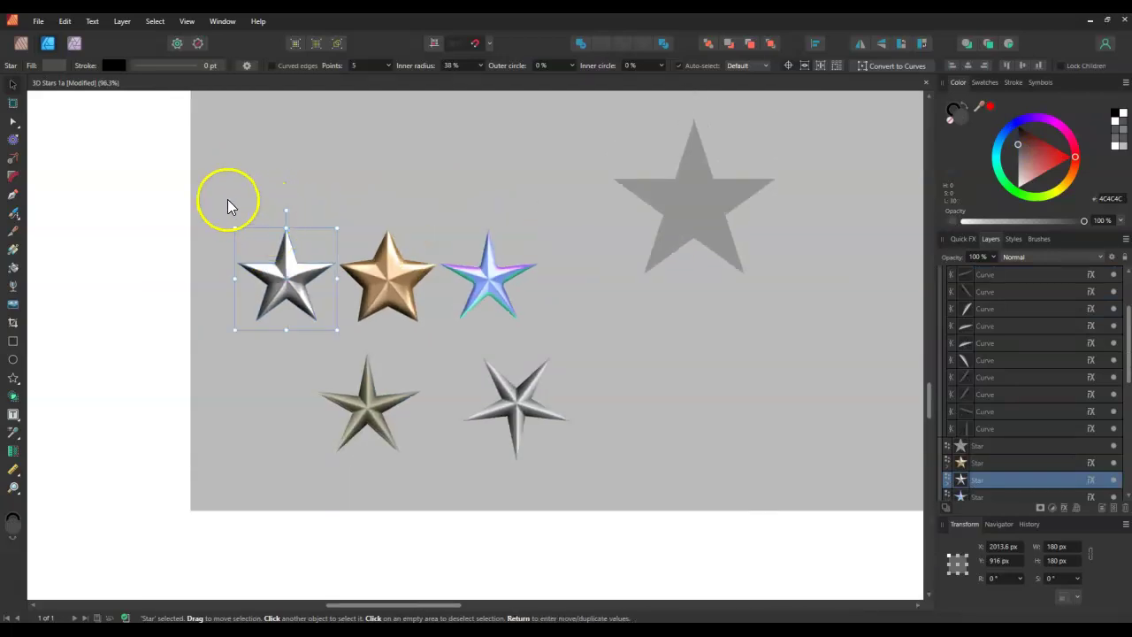
{"action": "left_click", "coordinate": [227, 199]}
{"action": "scroll", "coordinate": [509, 305], "scroll_direction": "up", "scroll_amount": 1}
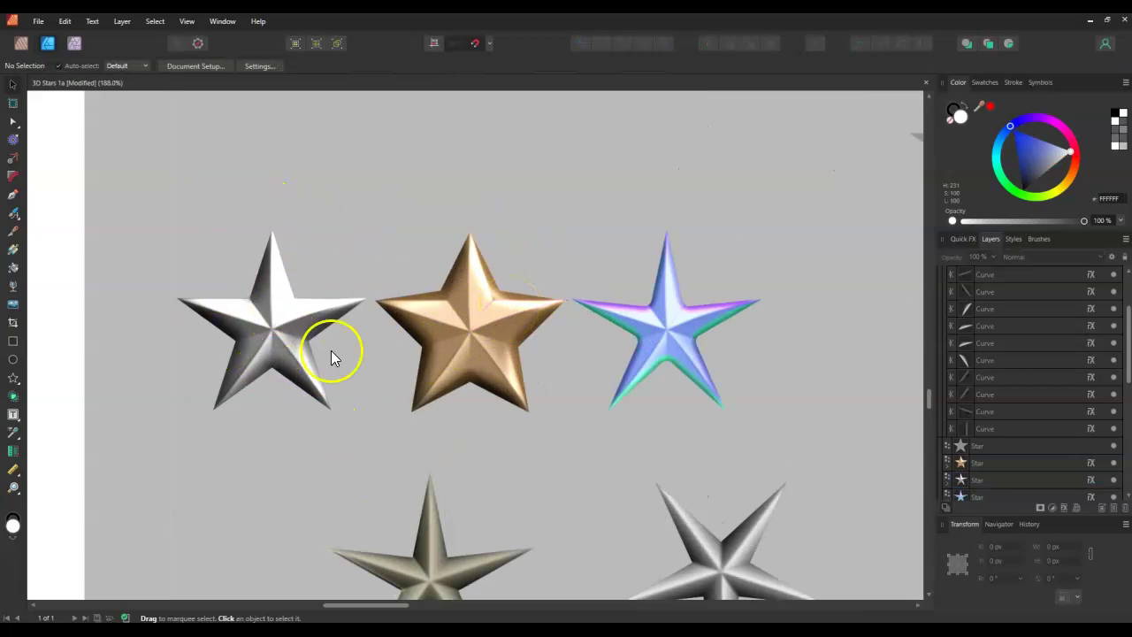
{"action": "scroll", "coordinate": [340, 356], "scroll_direction": "down", "scroll_amount": 1}
{"action": "scroll", "coordinate": [350, 361], "scroll_direction": "down", "scroll_amount": 1}
{"action": "scroll", "coordinate": [349, 361], "scroll_direction": "down", "scroll_amount": 1}
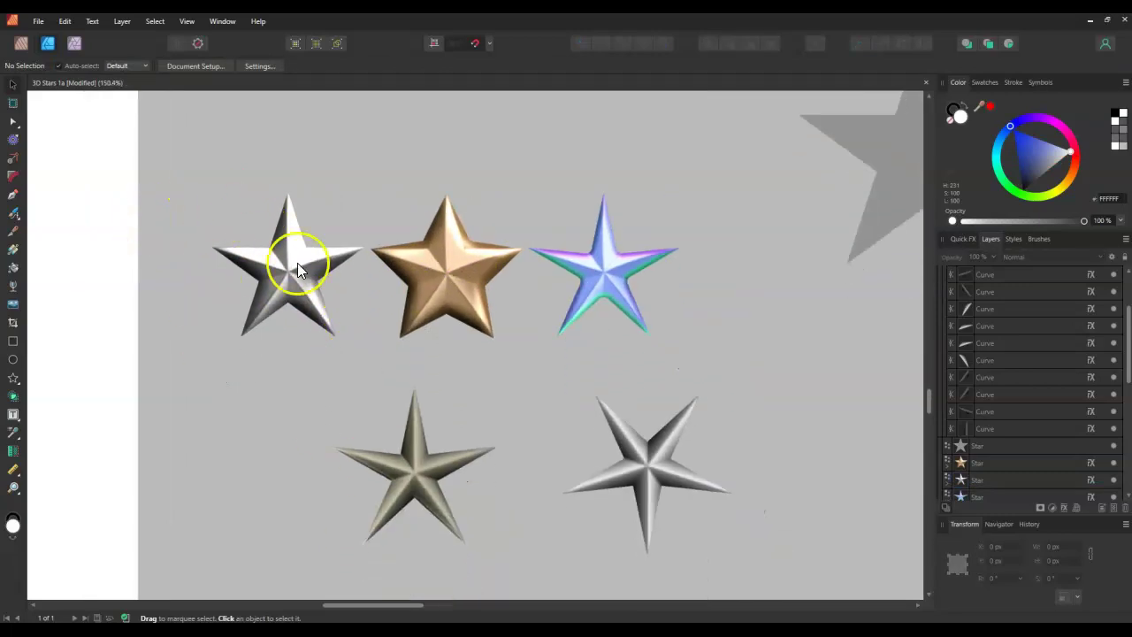
{"action": "scroll", "coordinate": [551, 434], "scroll_direction": "down", "scroll_amount": 1}
{"action": "scroll", "coordinate": [551, 434], "scroll_direction": "up", "scroll_amount": 1}
{"action": "scroll", "coordinate": [328, 378], "scroll_direction": "up", "scroll_amount": 1}
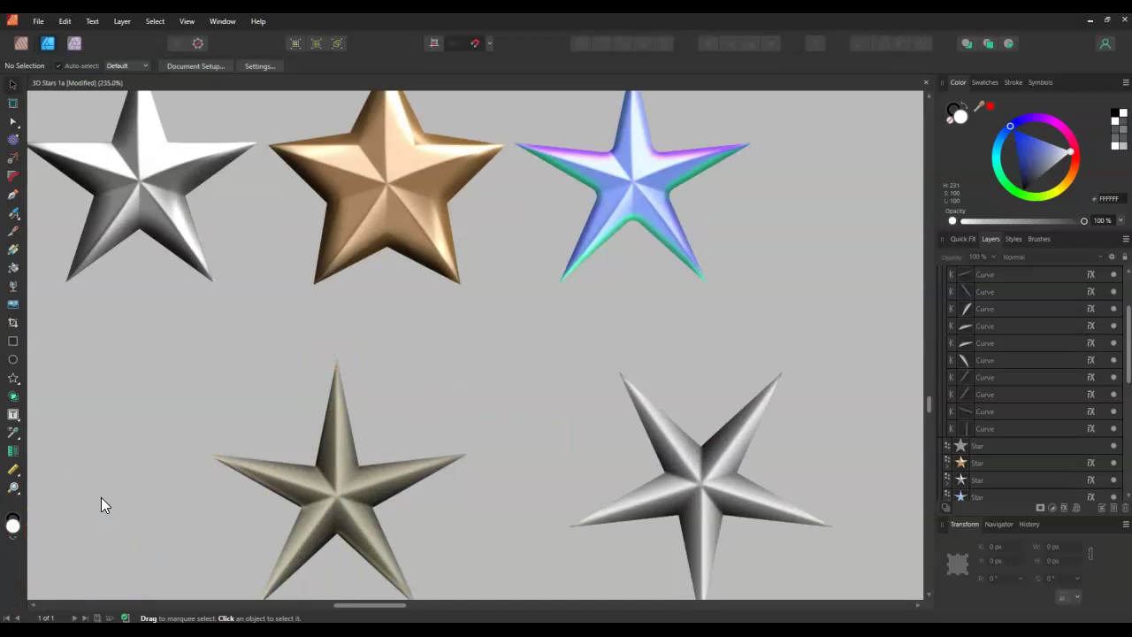
{"action": "scroll", "coordinate": [104, 473], "scroll_direction": "down", "scroll_amount": 1}
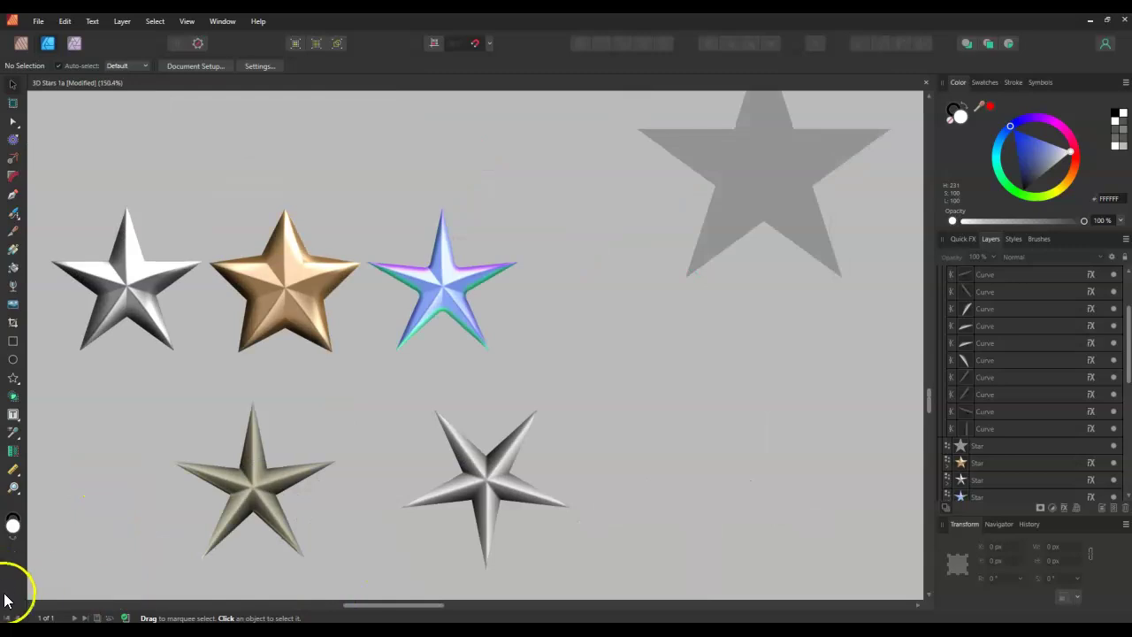